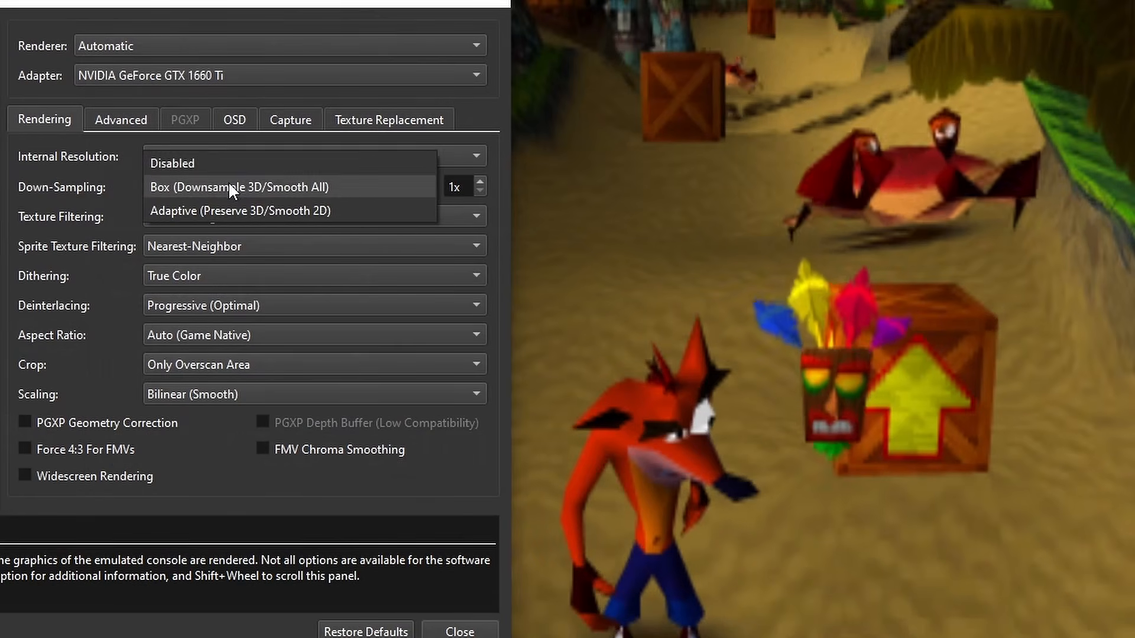
{"action": "left_click", "coordinate": [216, 165]}
{"action": "left_click", "coordinate": [226, 184]}
{"action": "left_click", "coordinate": [242, 211]}
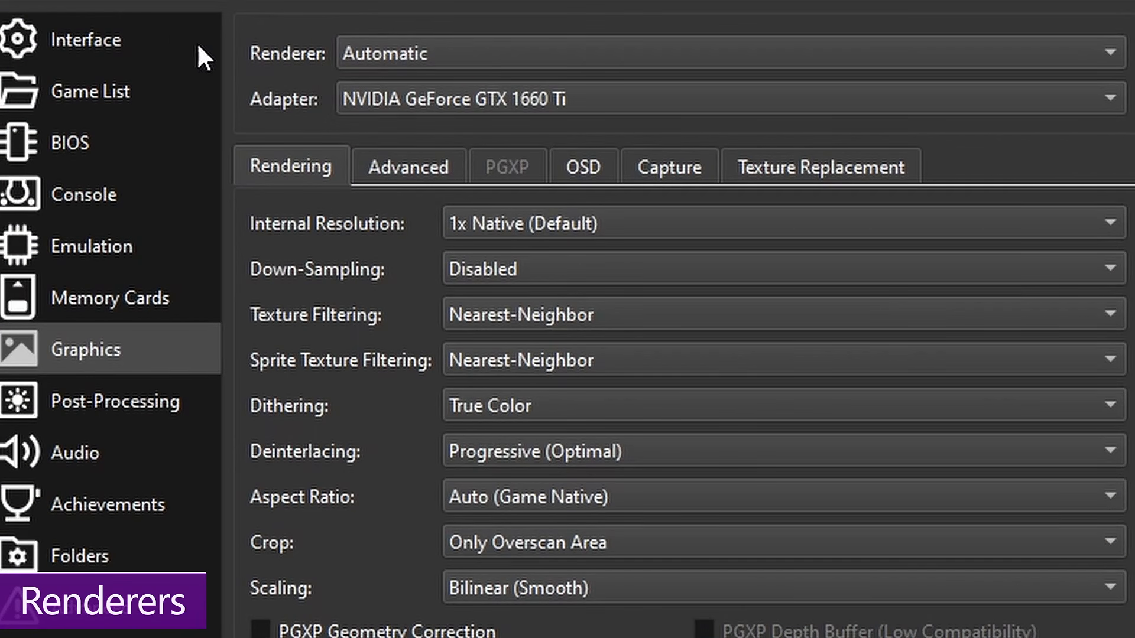
- Try the Software renderer and set the renderer back to Automatic
{"action": "left_click", "coordinate": [378, 54]}
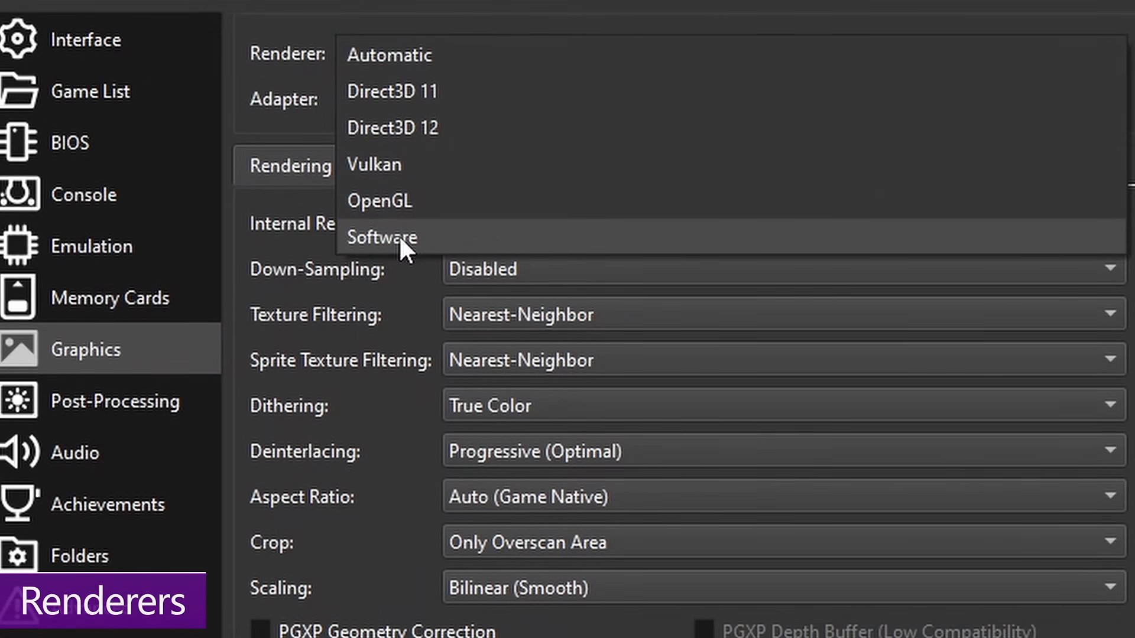
{"action": "left_click", "coordinate": [399, 235]}
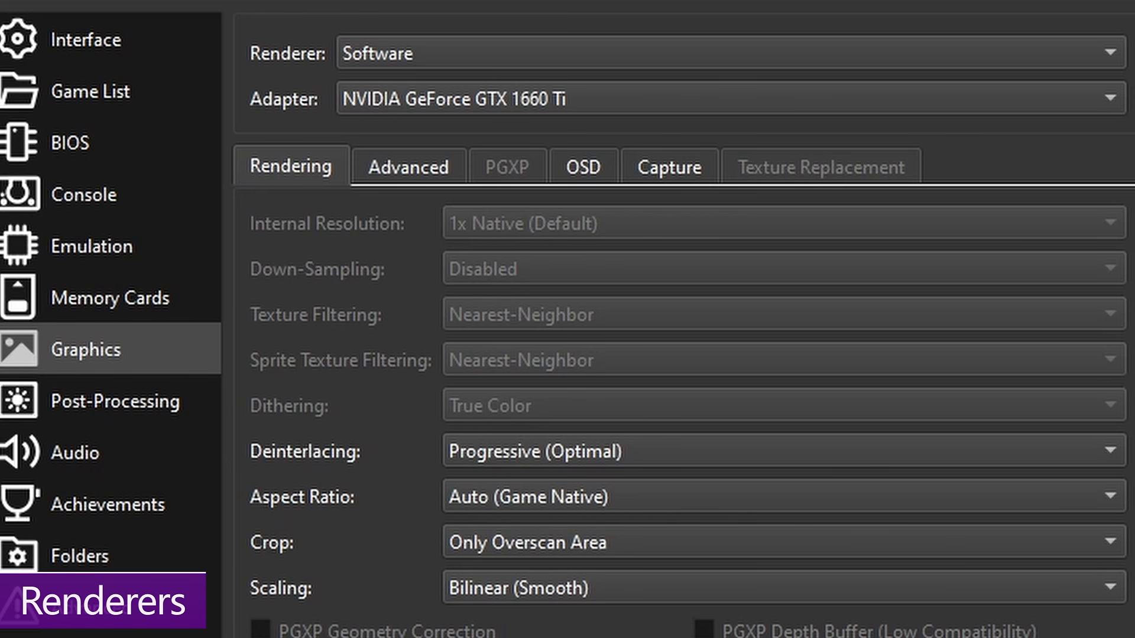
{"action": "left_click", "coordinate": [387, 53]}
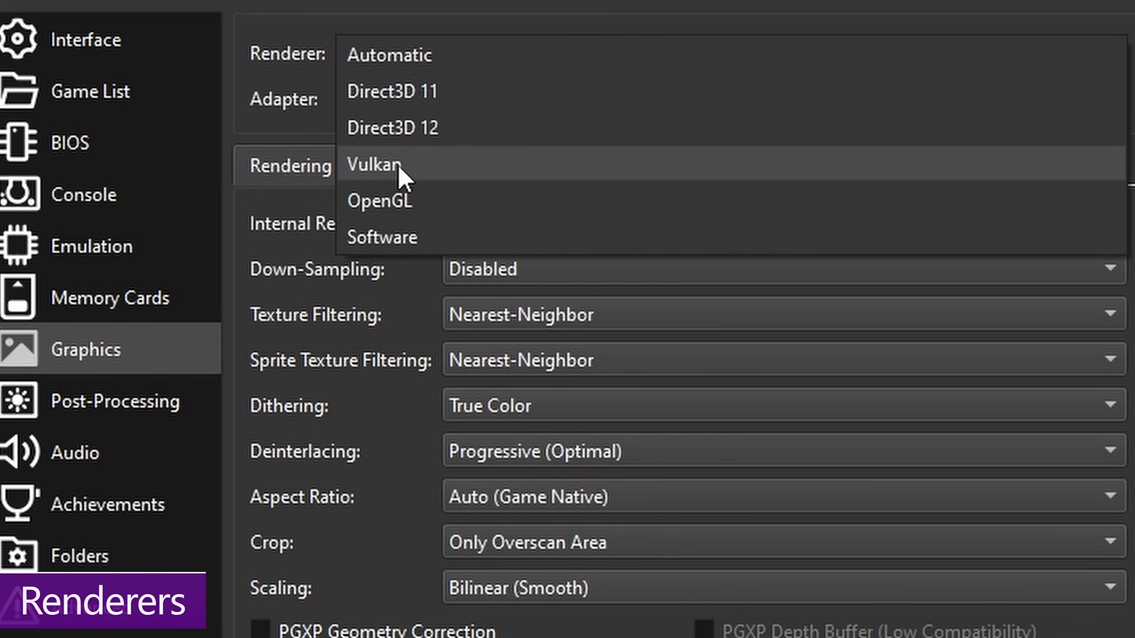
{"action": "left_click", "coordinate": [392, 59]}
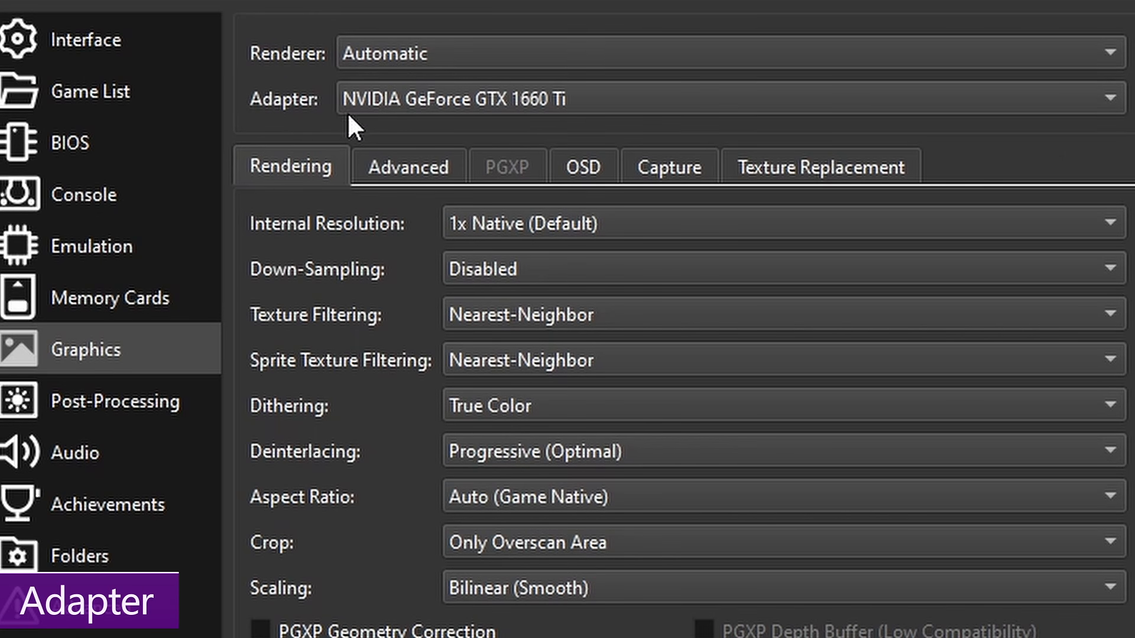
- Select NVIDIA GeForce GTX 1660 Ti as the graphics adapter
{"action": "left_click", "coordinate": [366, 107]}
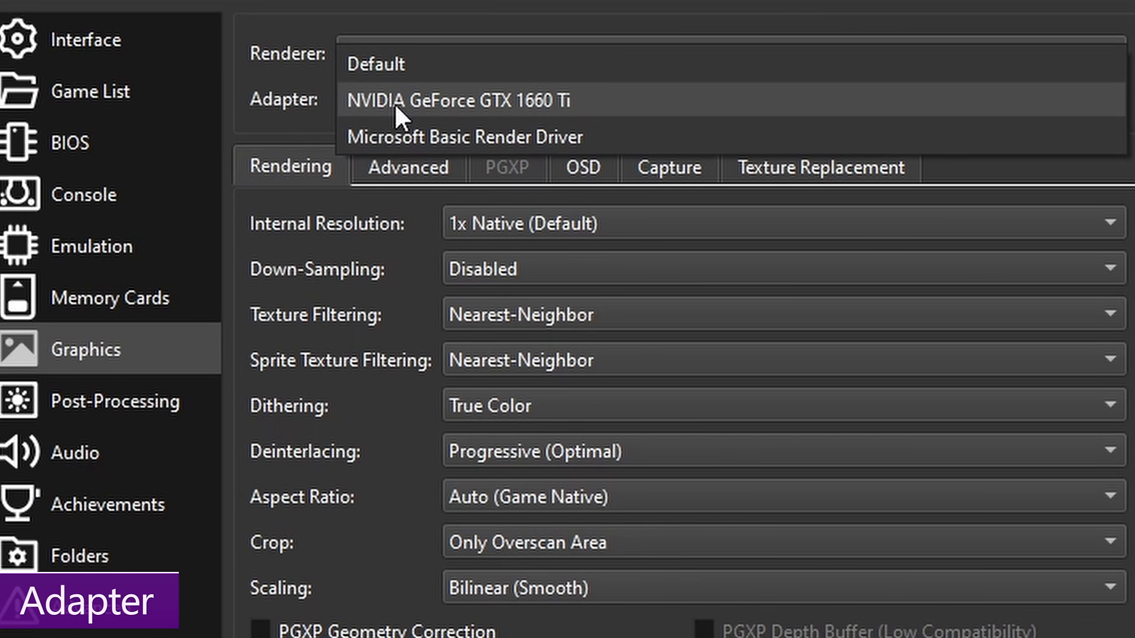
{"action": "left_click", "coordinate": [392, 101]}
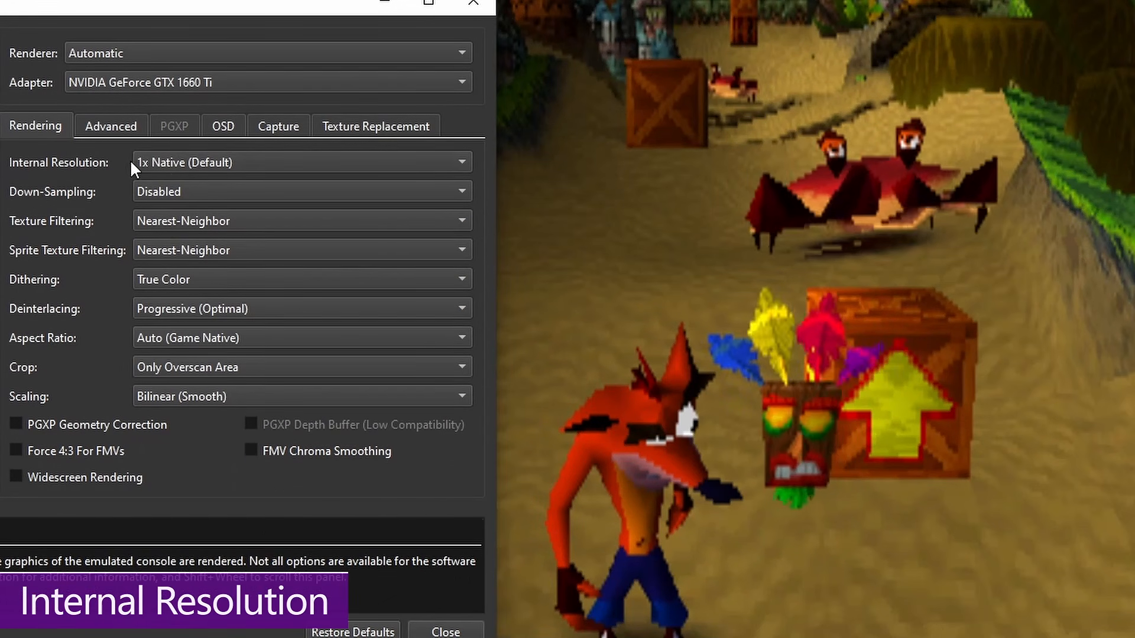
- Raise the internal resolution to 3x Native (for 720p) and on to 5x Native (for 1080p)
{"action": "left_click", "coordinate": [159, 162]}
{"action": "left_click", "coordinate": [182, 206]}
{"action": "left_click", "coordinate": [161, 163]}
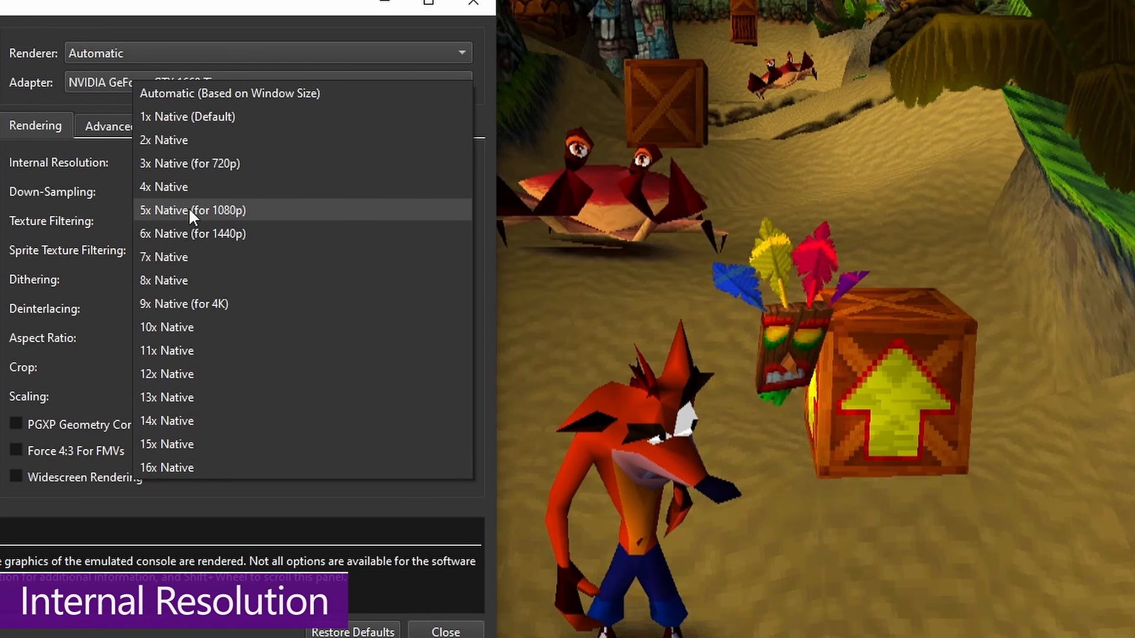
{"action": "left_click", "coordinate": [190, 210]}
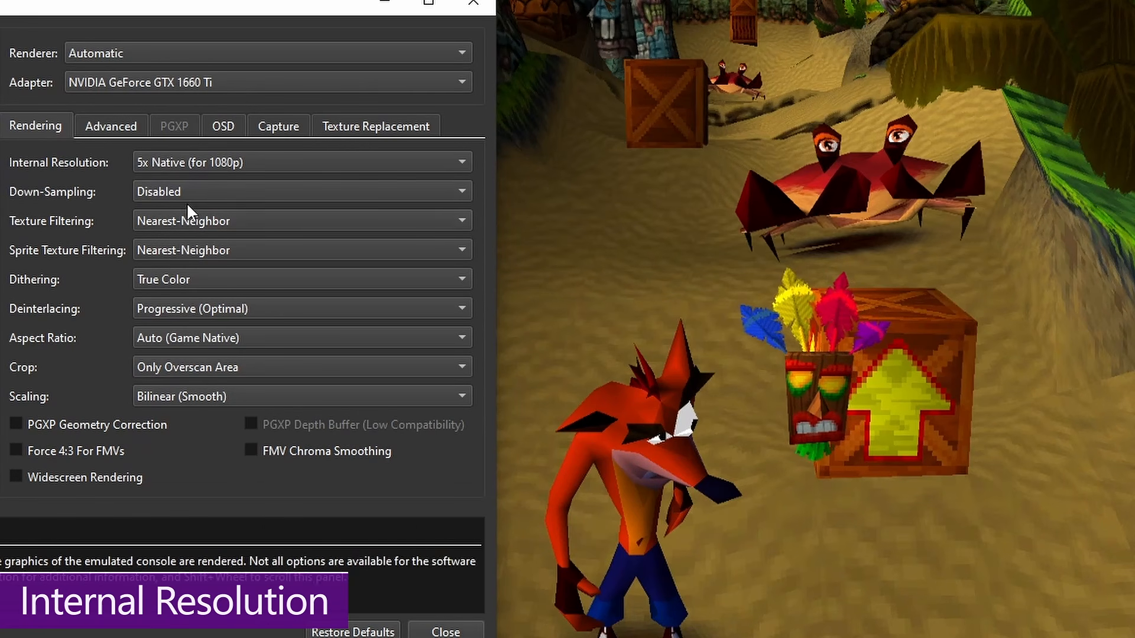
- Try an internal resolution of 16x Native and return it to 5x Native (for 1080p)
{"action": "mouse_move", "coordinate": [172, 161]}
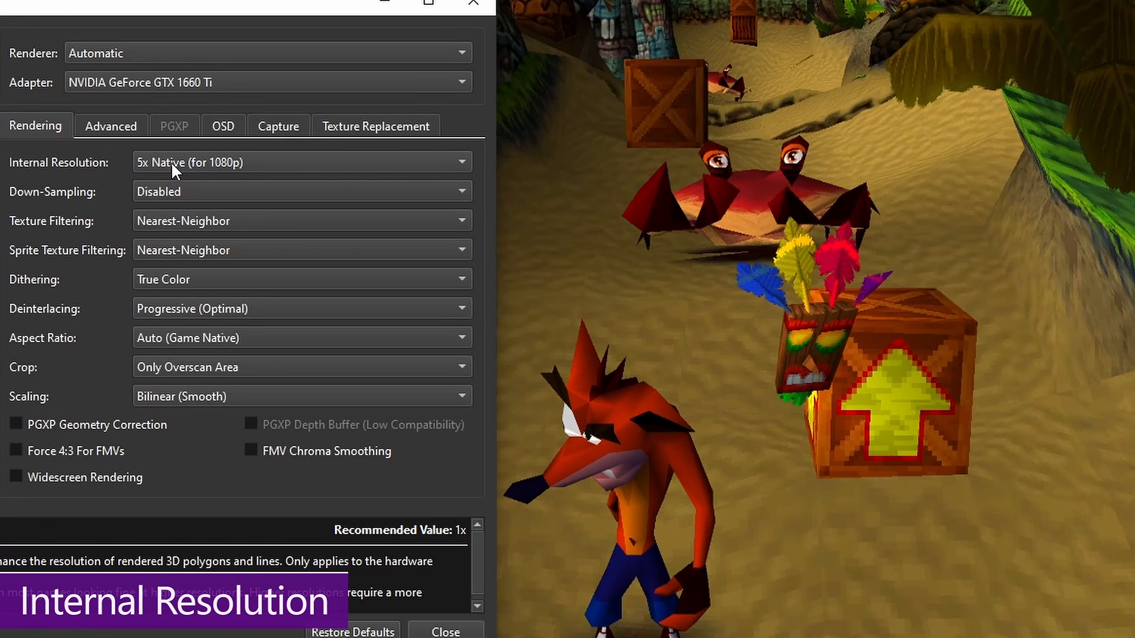
{"action": "left_click", "coordinate": [172, 161]}
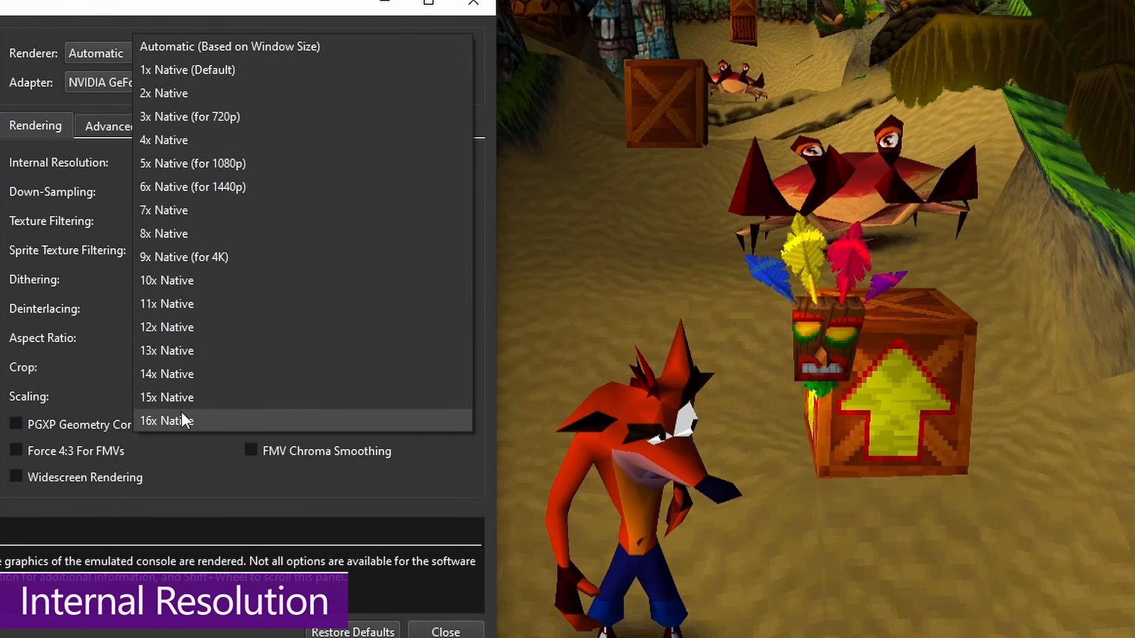
{"action": "left_click", "coordinate": [182, 414]}
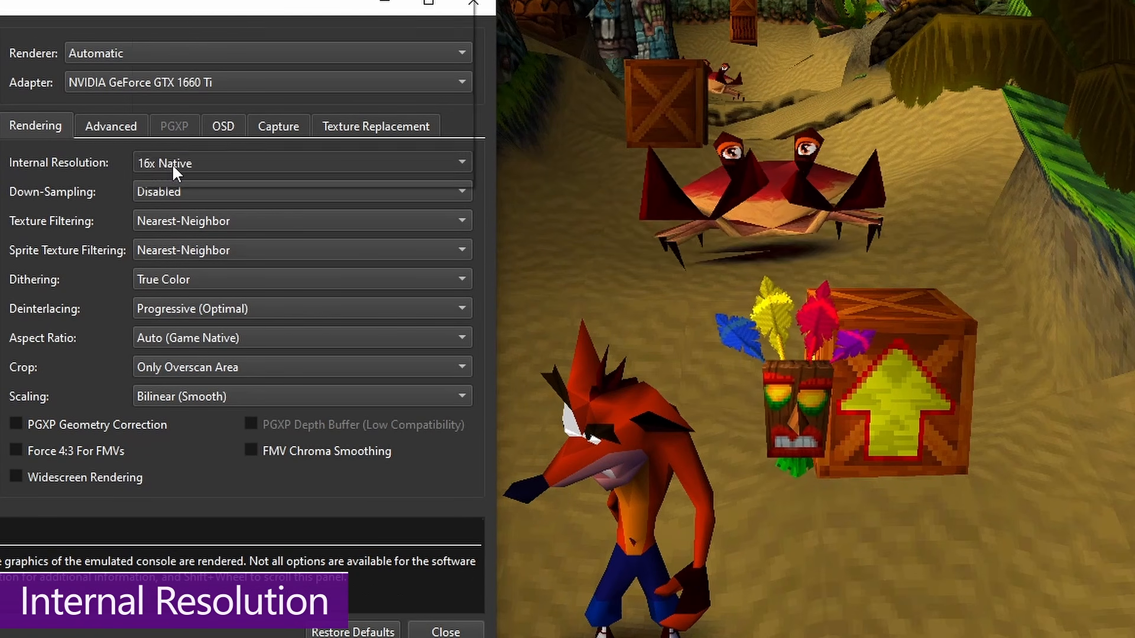
{"action": "left_click", "coordinate": [172, 164]}
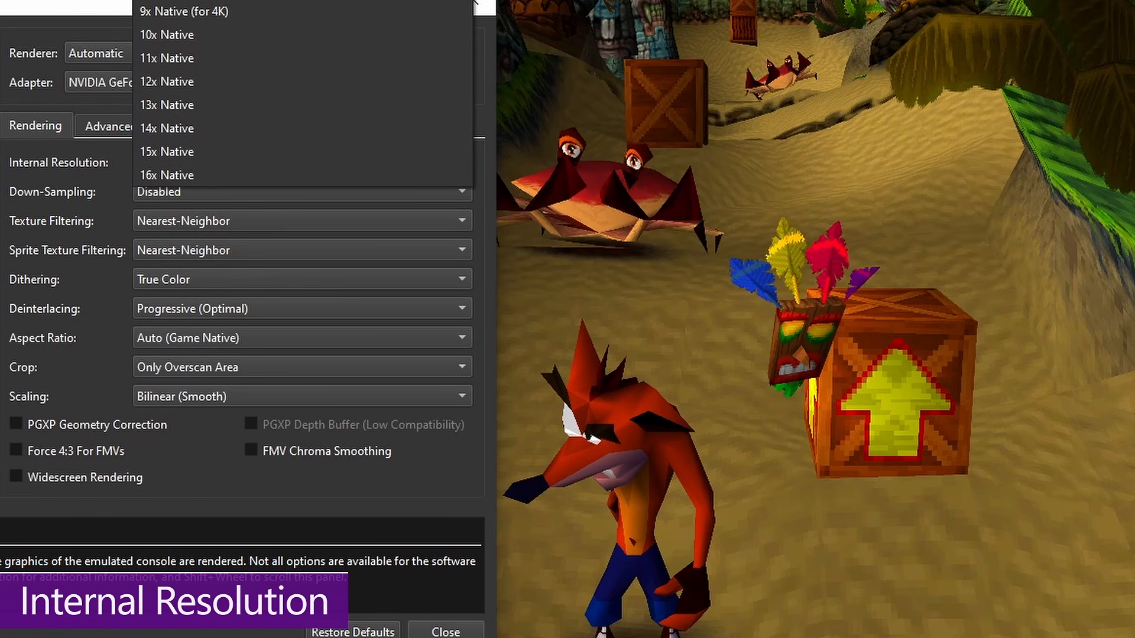
{"action": "left_click", "coordinate": [172, 1]}
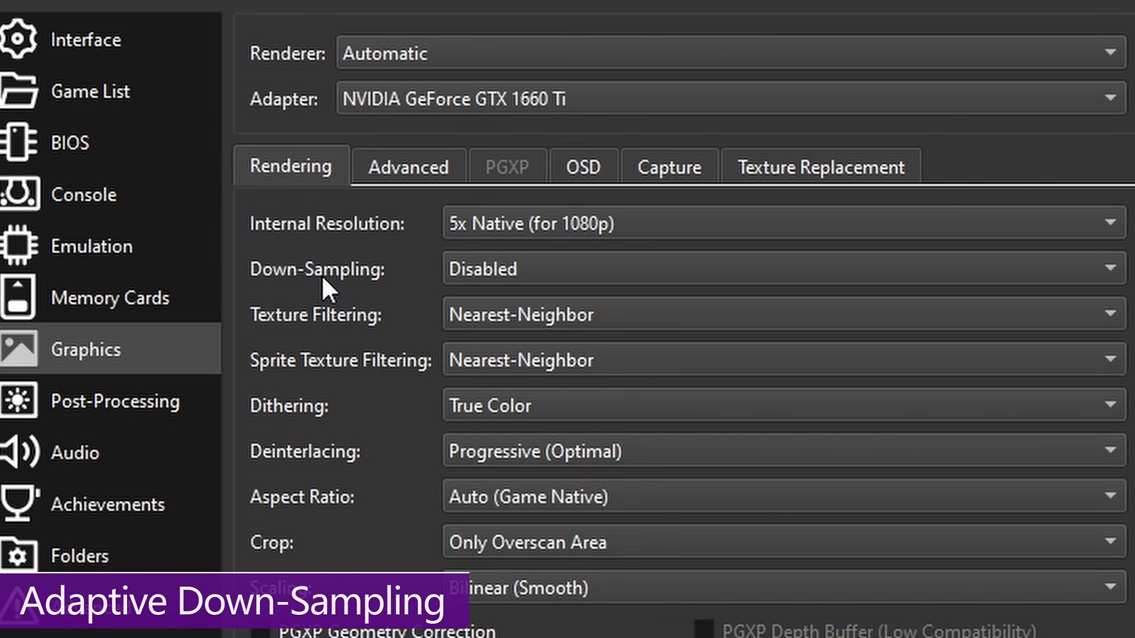
- Apply Box (Downsample 3D/Smooth All) down-sampling at 5x Native and set down-sampling back to Disabled
{"action": "left_click", "coordinate": [466, 279]}
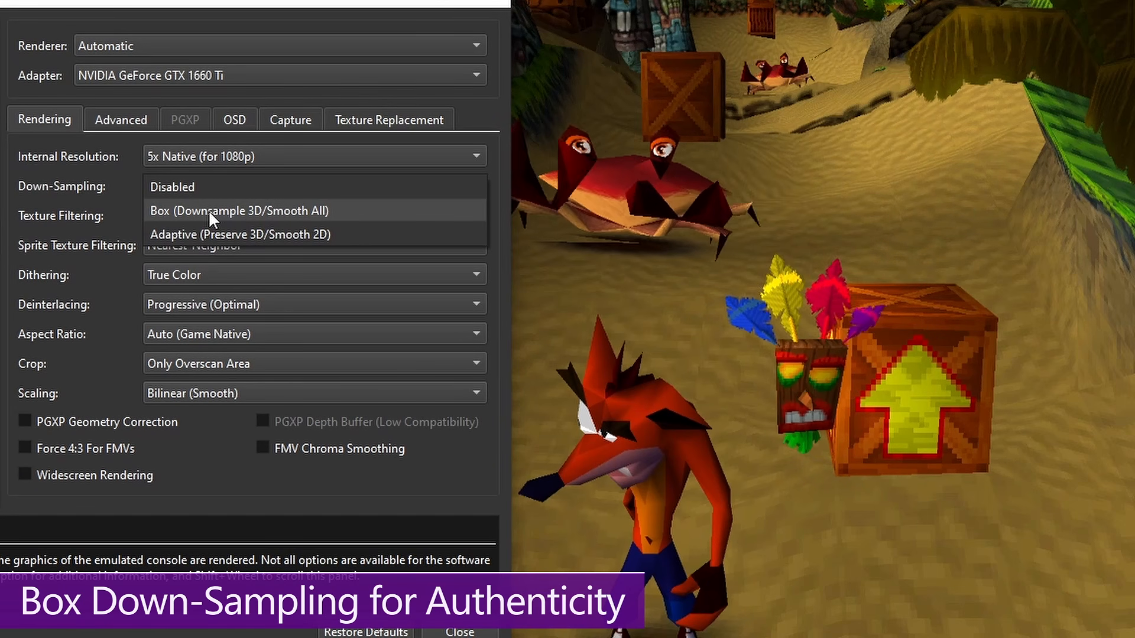
{"action": "left_click", "coordinate": [208, 211]}
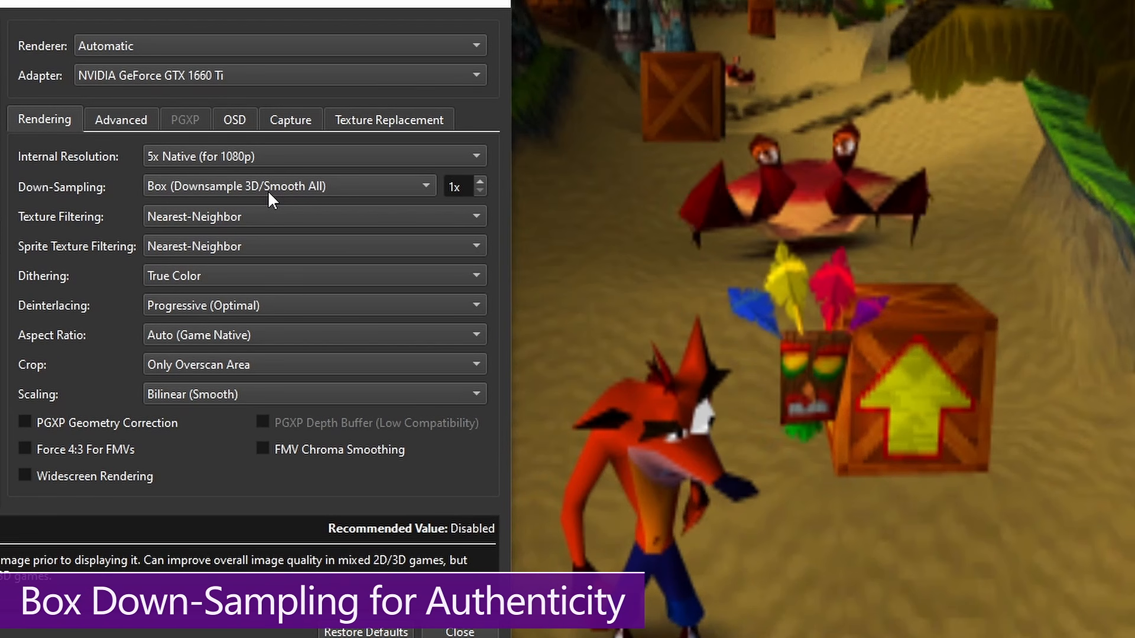
{"action": "left_click", "coordinate": [267, 190]}
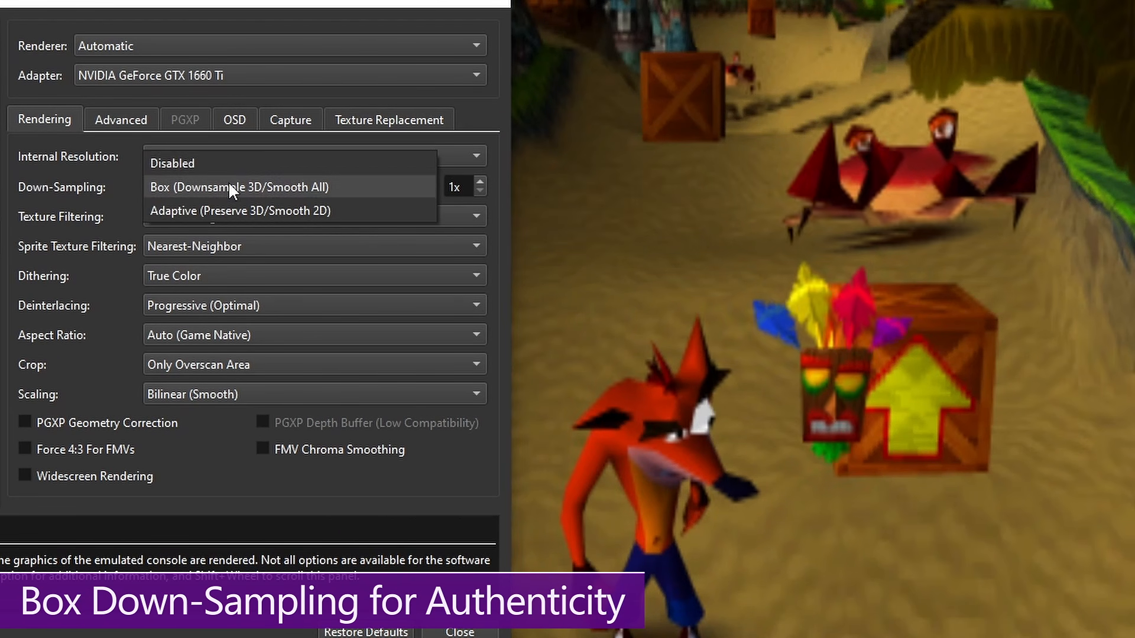
{"action": "left_click", "coordinate": [216, 163]}
{"action": "left_click", "coordinate": [225, 183]}
{"action": "left_click", "coordinate": [237, 211]}
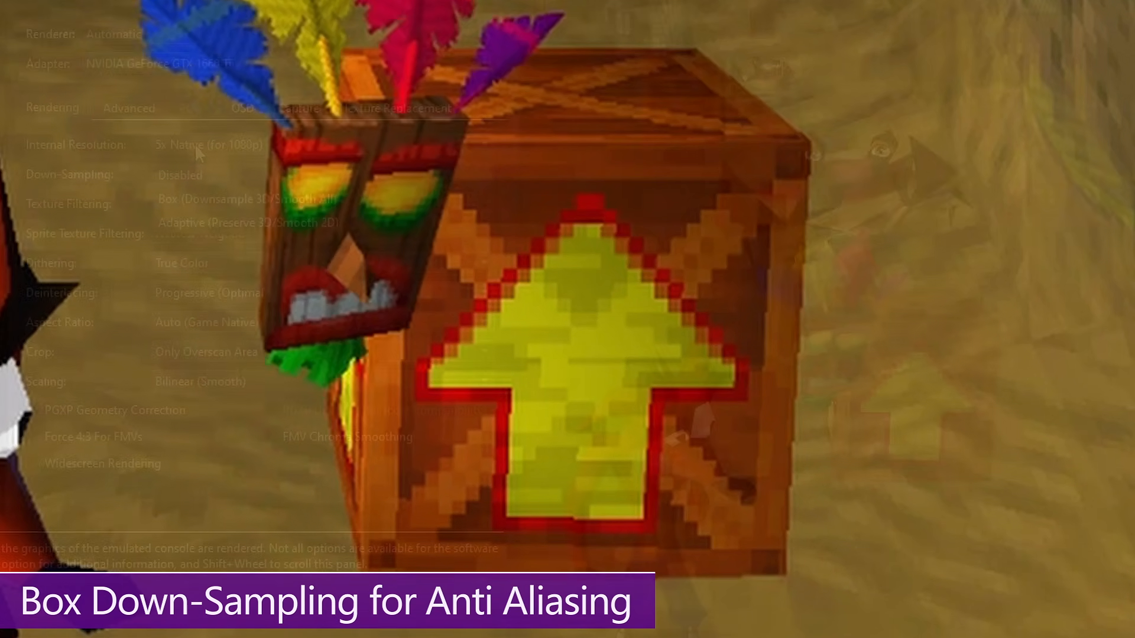
- Set the internal resolution to 16x Native and the down-sampling mode to Box (Downsample 3D/Smooth All)
{"action": "left_click", "coordinate": [194, 144]}
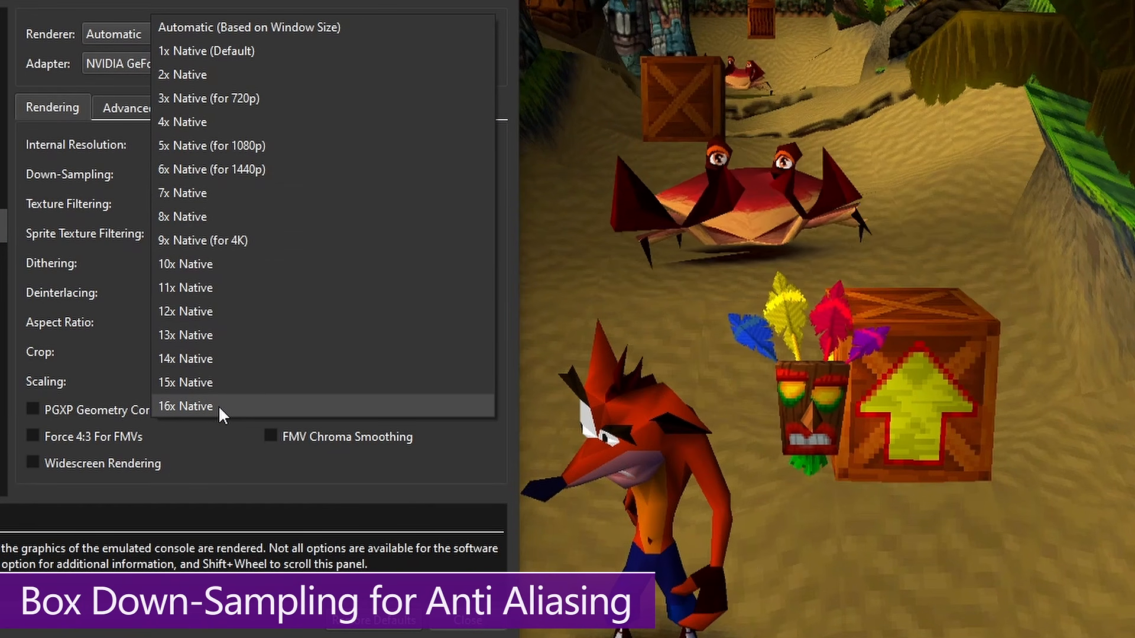
{"action": "left_click", "coordinate": [218, 406]}
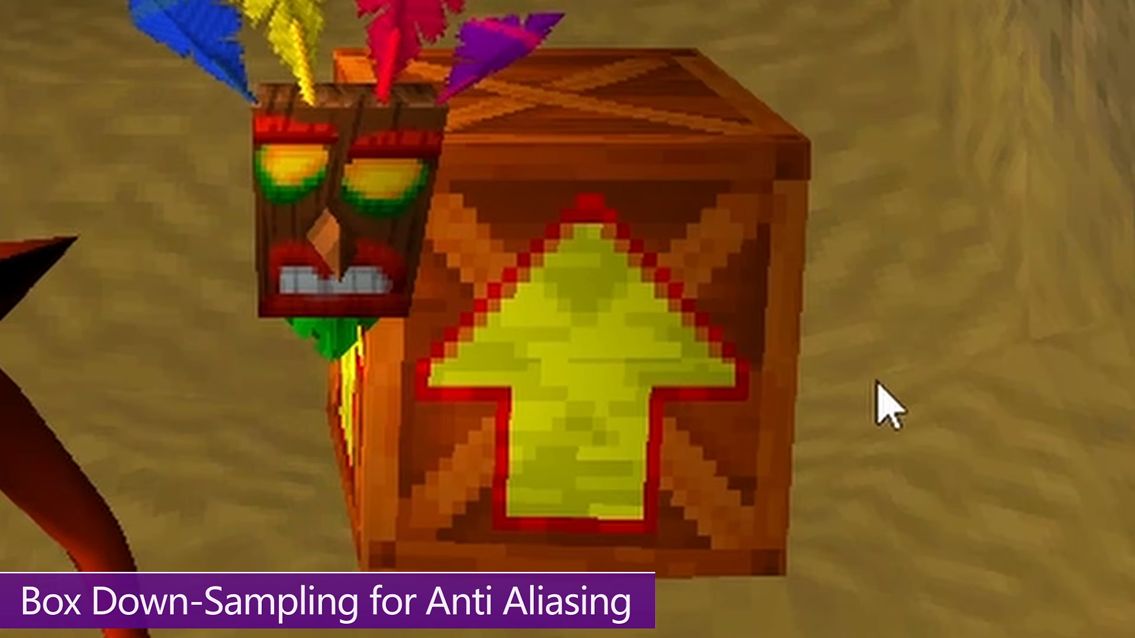
{"action": "left_click", "coordinate": [169, 175]}
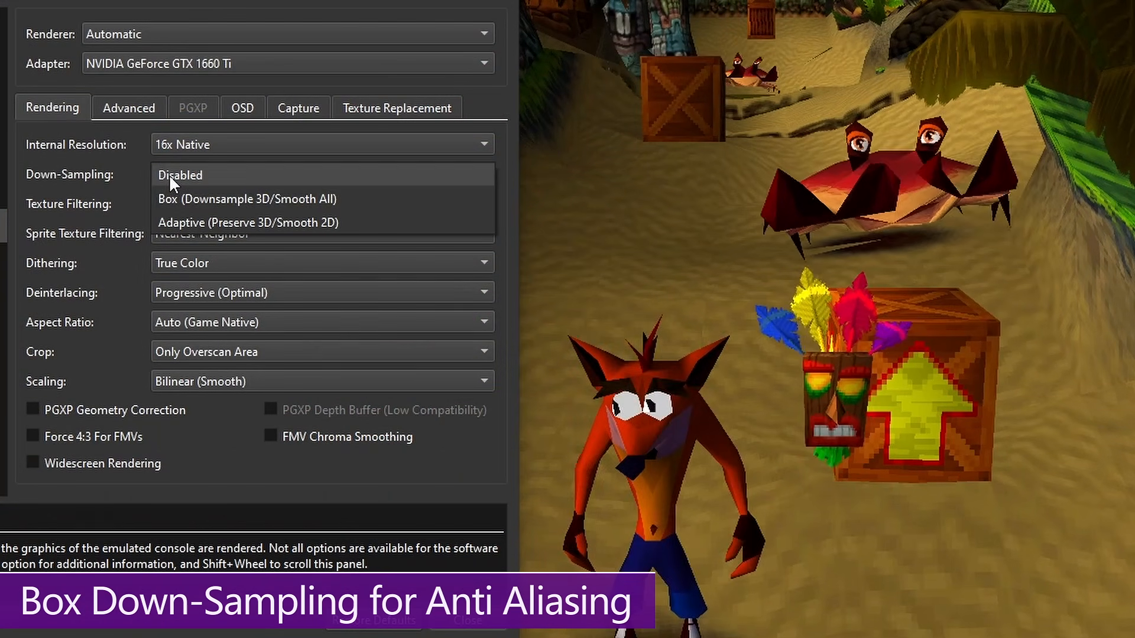
{"action": "left_click", "coordinate": [218, 190]}
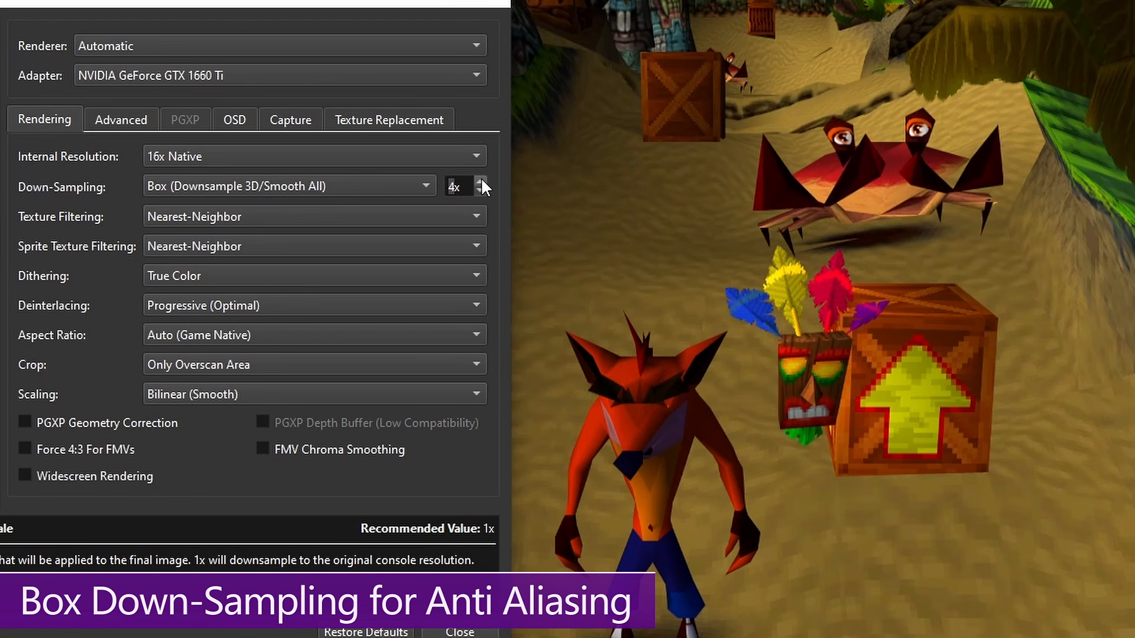
- Raise the Box down-sampling scale to 8x and bring it back down to 4x
{"action": "left_click", "coordinate": [480, 182]}
{"action": "left_click", "coordinate": [479, 181]}
{"action": "left_click", "coordinate": [480, 182]}
{"action": "left_click", "coordinate": [479, 182]}
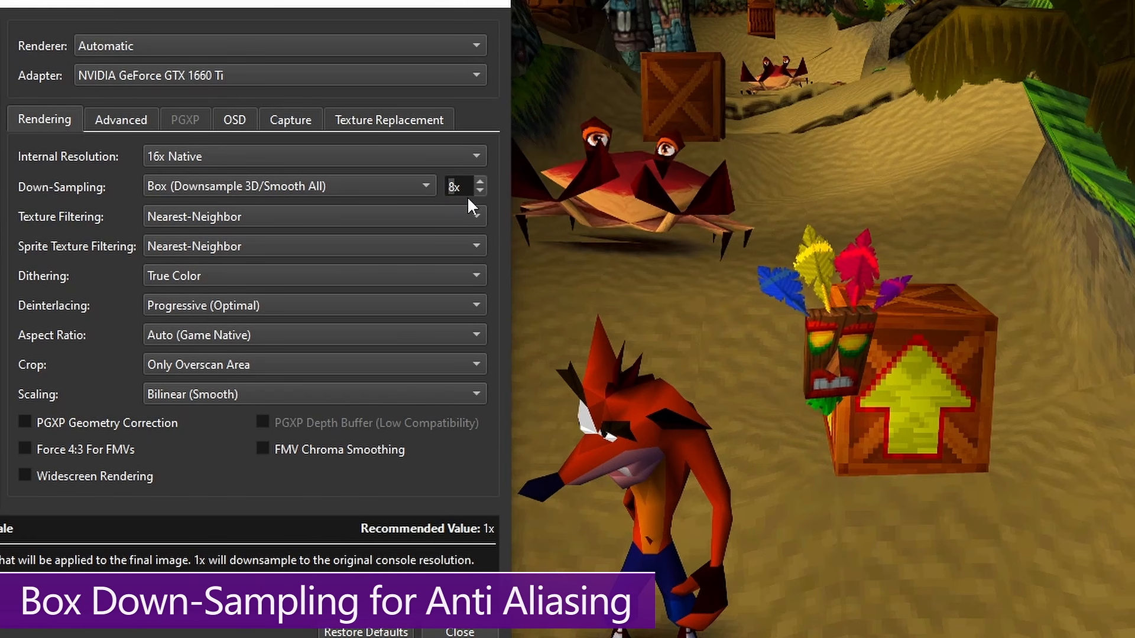
{"action": "left_click", "coordinate": [480, 192]}
{"action": "left_click", "coordinate": [480, 193]}
{"action": "left_click", "coordinate": [480, 192]}
{"action": "left_click", "coordinate": [480, 192]}
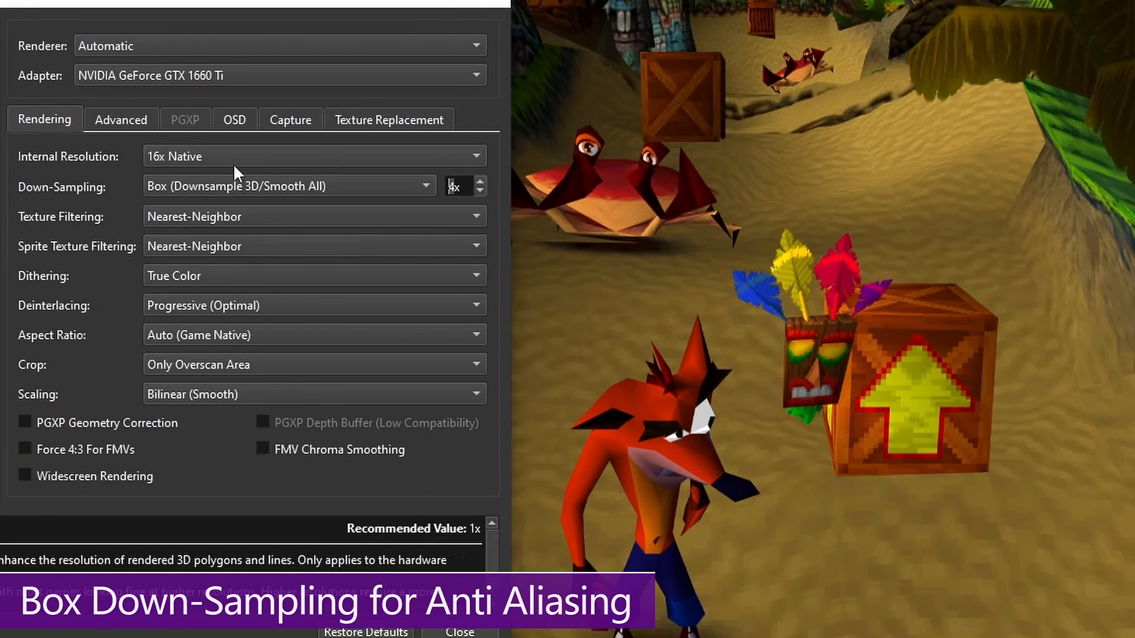
- Set the internal resolution to 9x Native (for 4K) and the Box down-sampling scale to 3x
{"action": "left_click", "coordinate": [162, 153]}
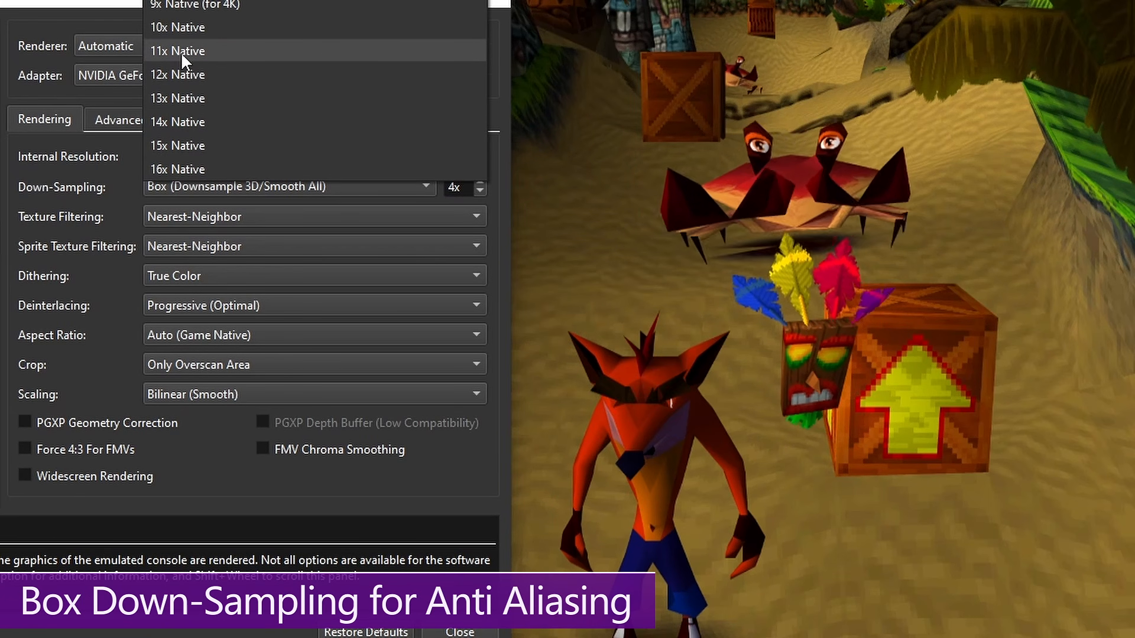
{"action": "left_click", "coordinate": [172, 3]}
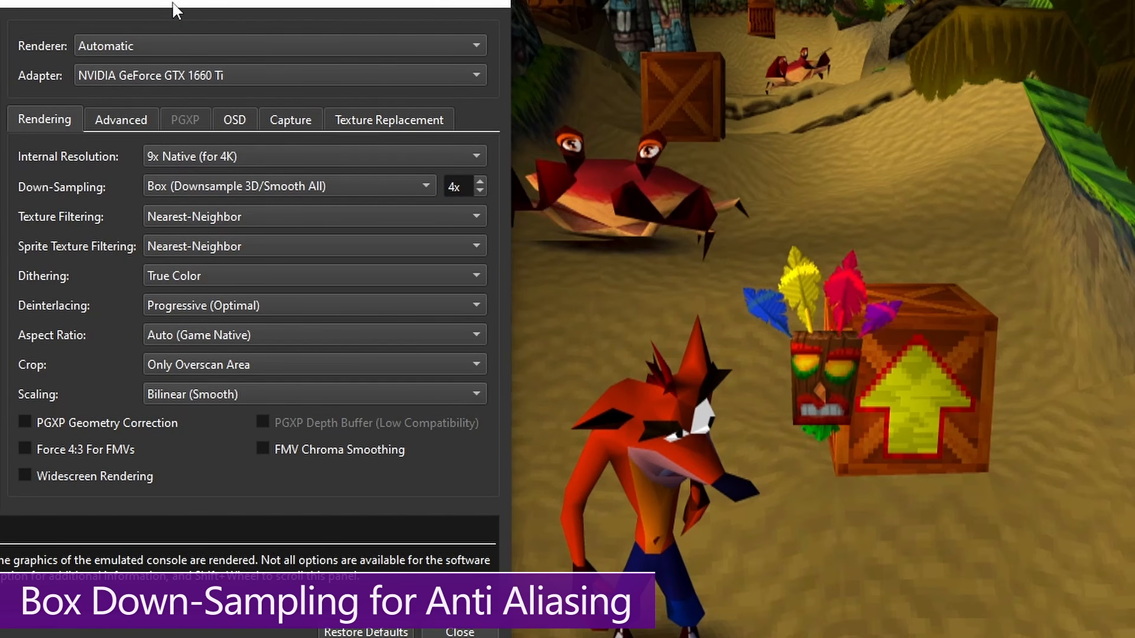
{"action": "left_click", "coordinate": [481, 191]}
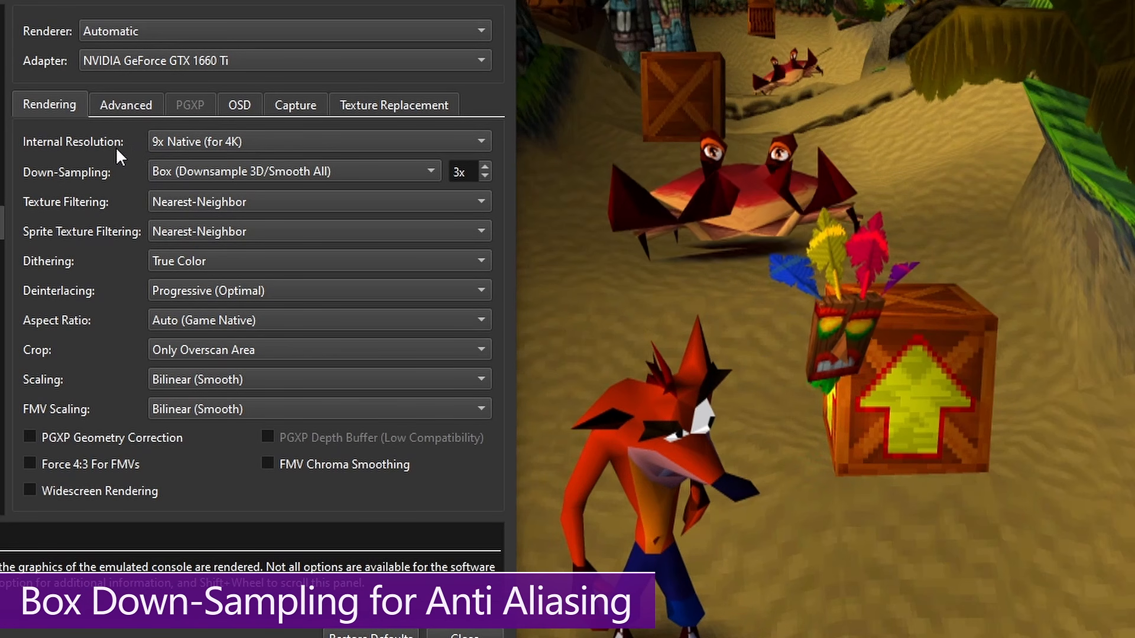
- Set down-sampling to Disabled to compare the image without Box anti-aliasing
{"action": "left_click", "coordinate": [175, 169]}
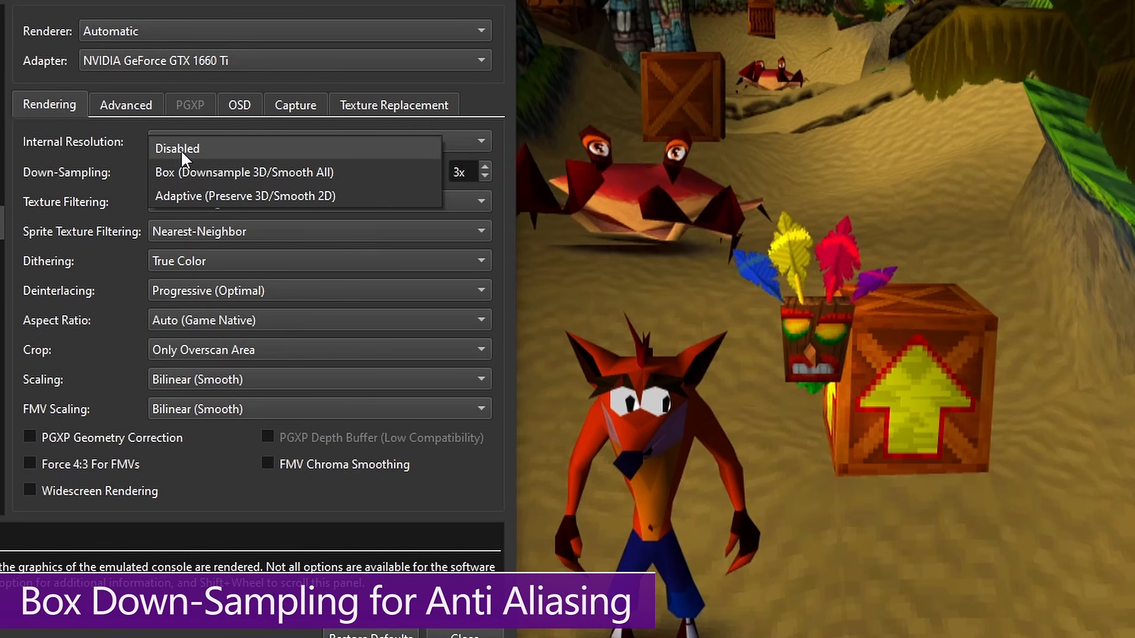
{"action": "left_click", "coordinate": [181, 150]}
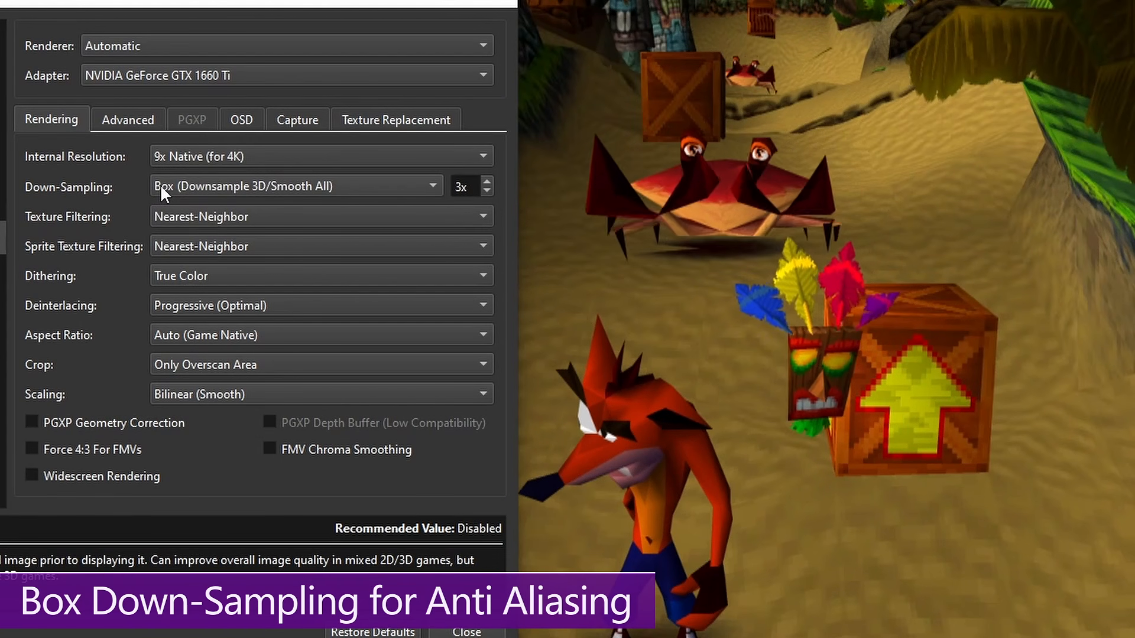
{"action": "left_click", "coordinate": [172, 185]}
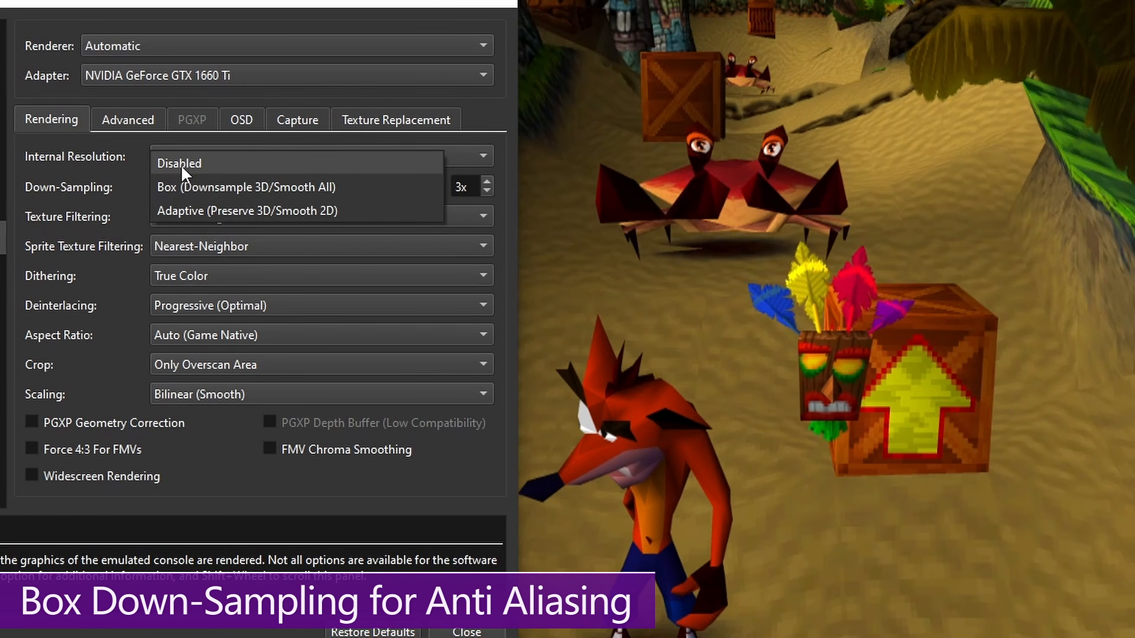
{"action": "left_click", "coordinate": [181, 164]}
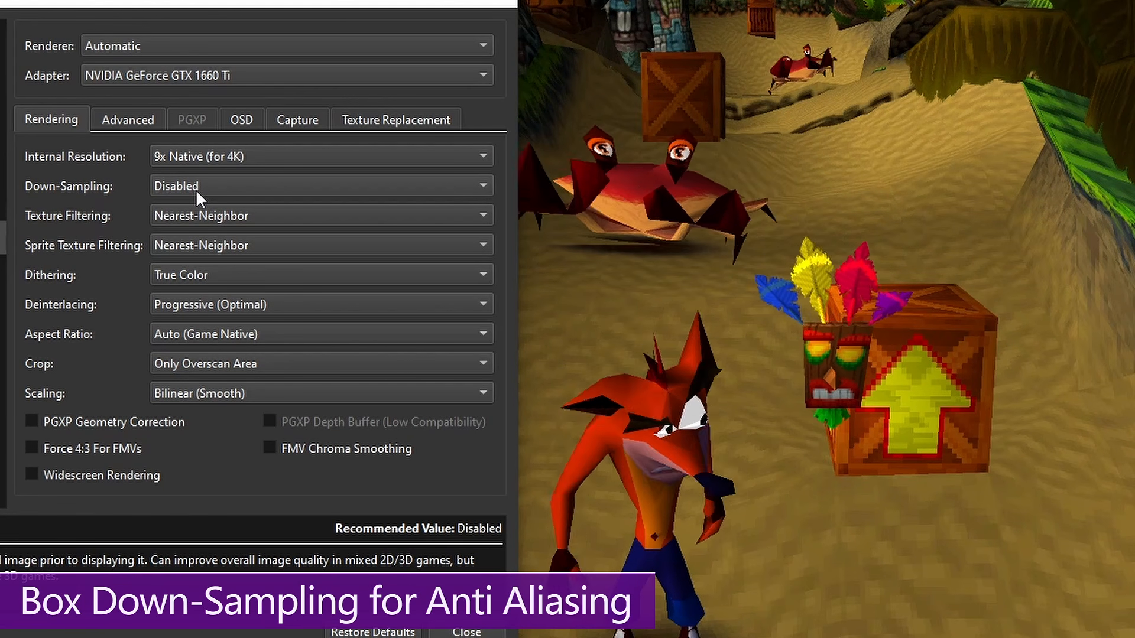
- Set the internal resolution to 5x Native (for 1080p)
{"action": "left_click", "coordinate": [188, 159]}
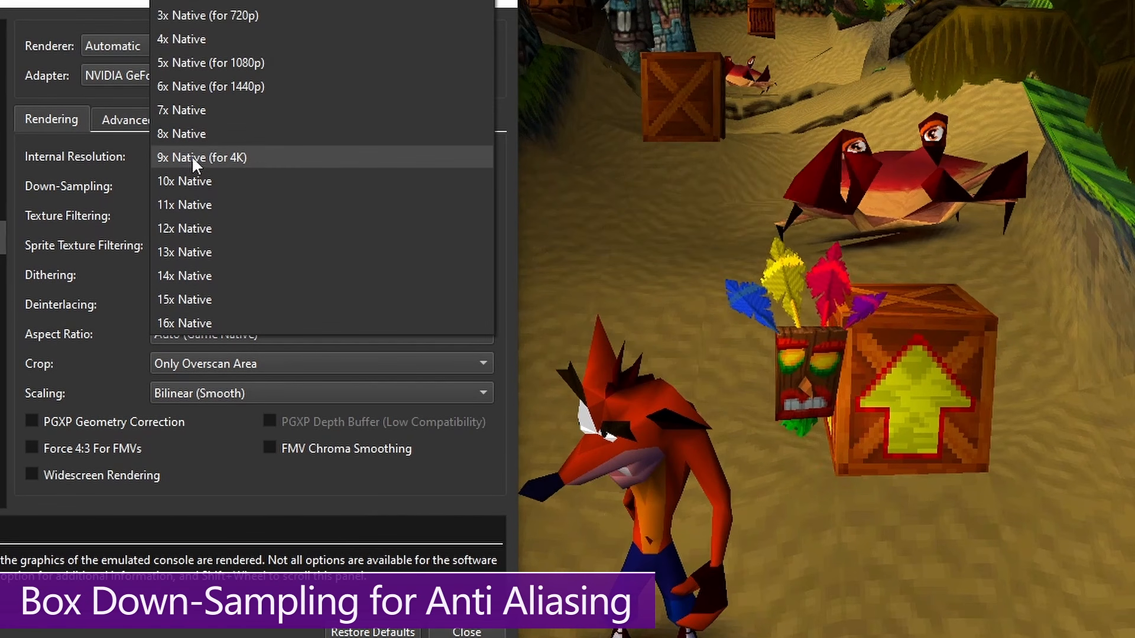
{"action": "left_click", "coordinate": [189, 65]}
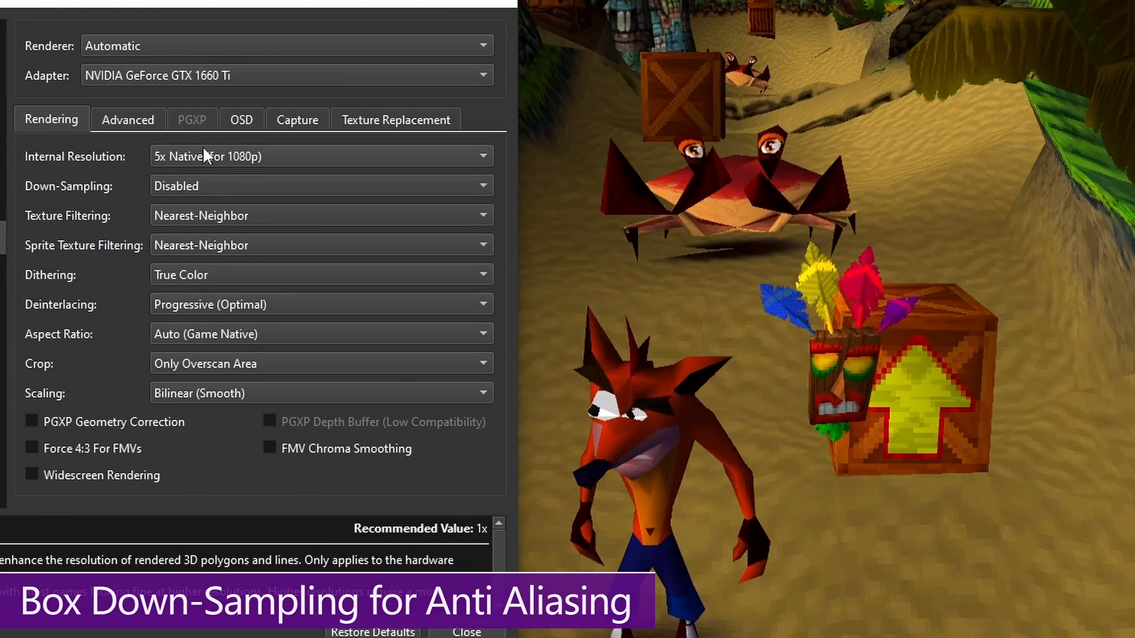
{"action": "left_click", "coordinate": [203, 154]}
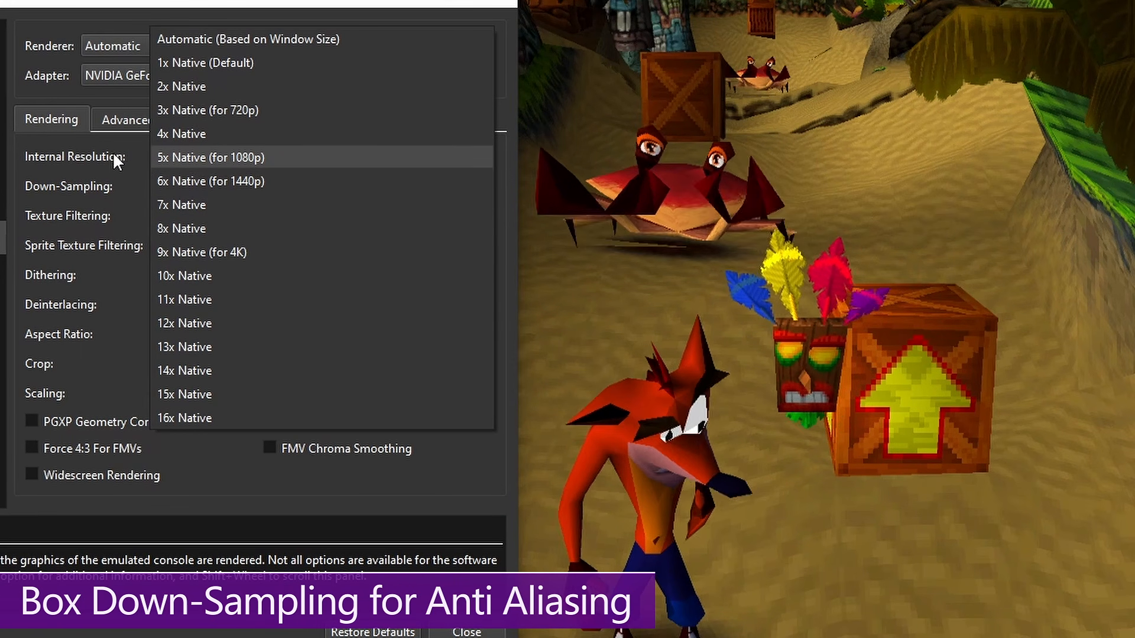
{"action": "left_click", "coordinate": [104, 152]}
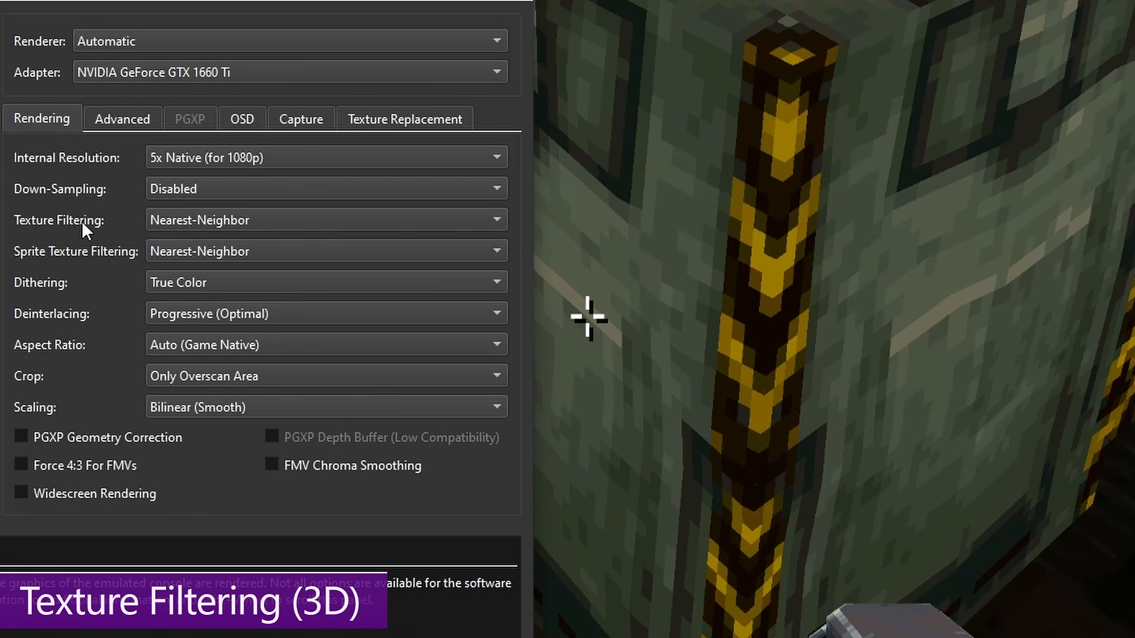
- Cycle the 3D texture filtering through Bilinear, JINC2 (Slow) and xBR (Very Slow), and return it to Bilinear
{"action": "left_click", "coordinate": [185, 224]}
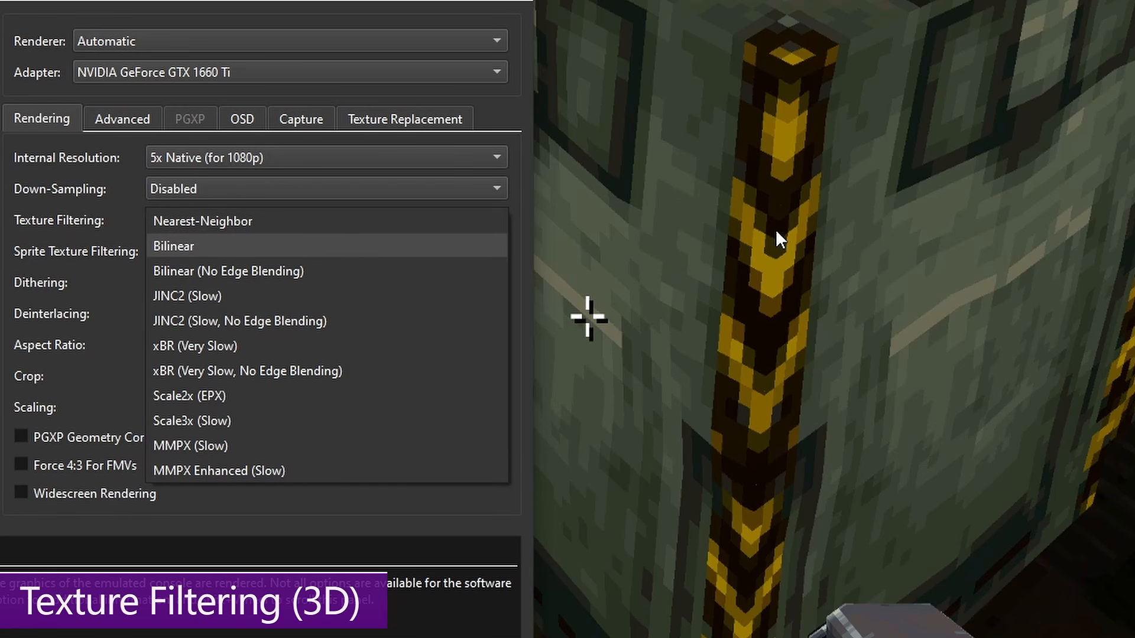
{"action": "left_click", "coordinate": [184, 242]}
{"action": "left_click", "coordinate": [180, 220]}
{"action": "left_click", "coordinate": [185, 268]}
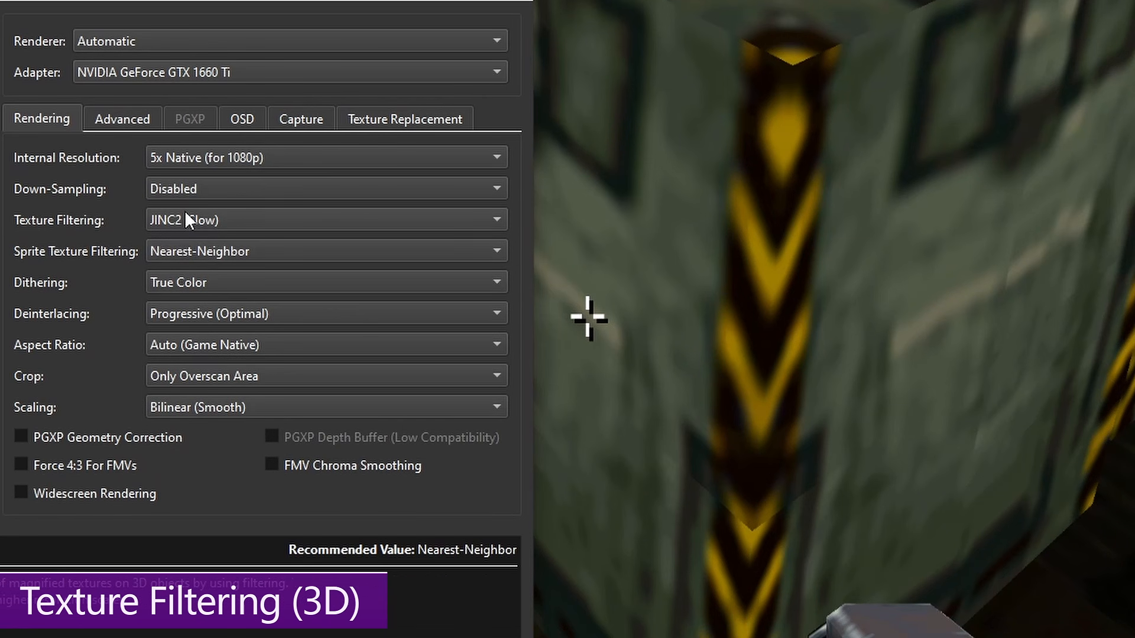
{"action": "left_click", "coordinate": [185, 213]}
{"action": "left_click", "coordinate": [187, 273]}
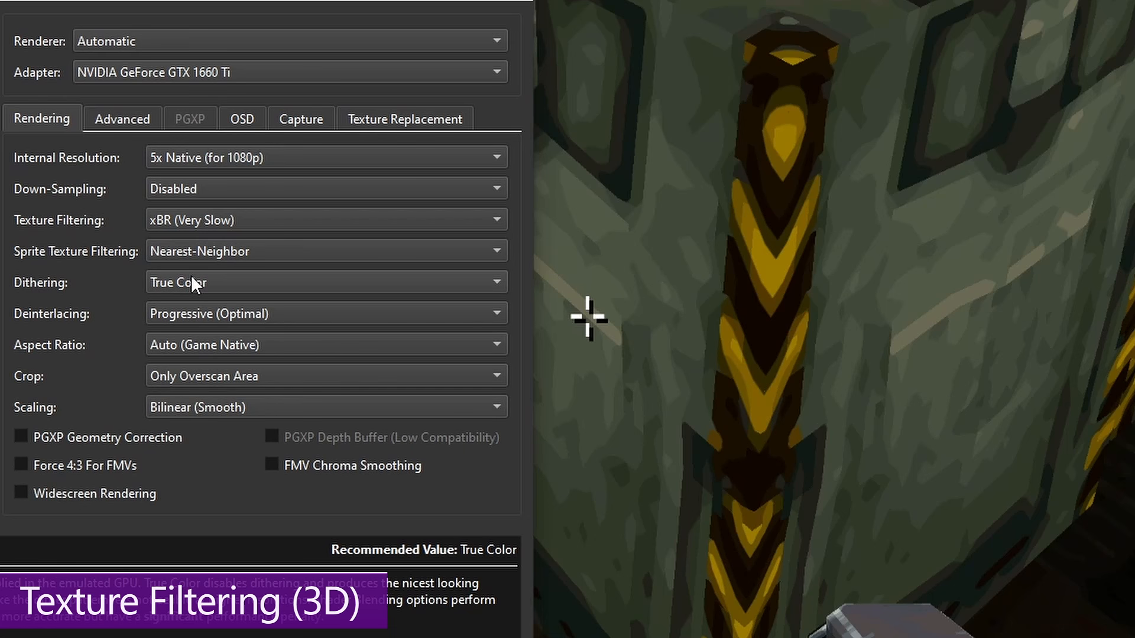
{"action": "left_click", "coordinate": [187, 220]}
{"action": "left_click", "coordinate": [187, 121]}
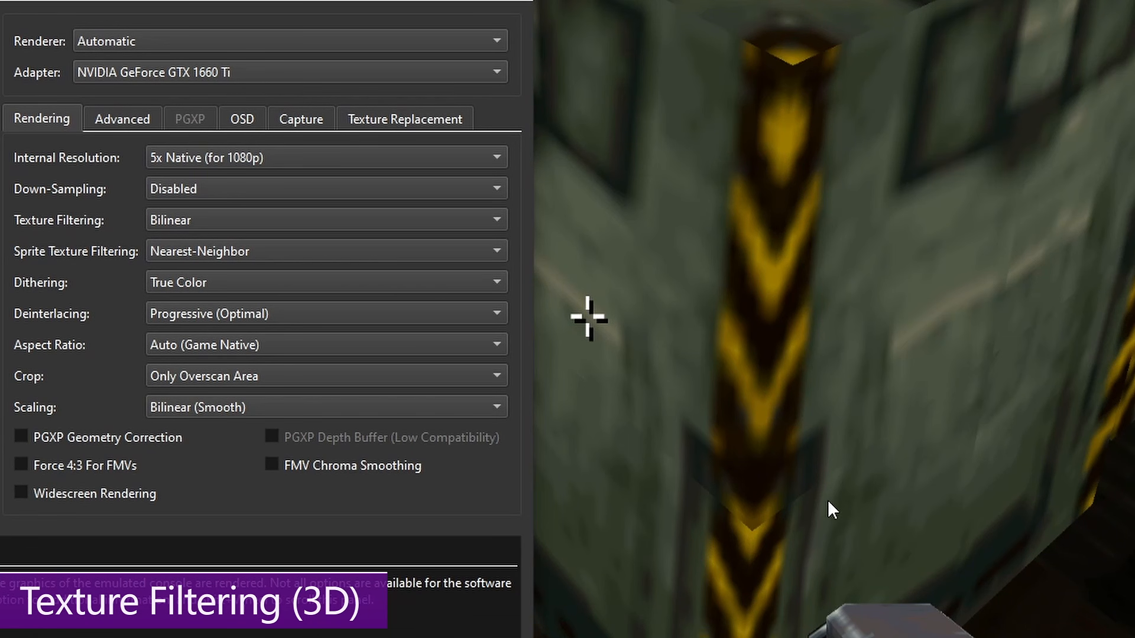
- Compare JINC2 (Slow) with xBR (Very Slow) texture filtering and return to Nearest-Neighbor
{"action": "left_click", "coordinate": [182, 220]}
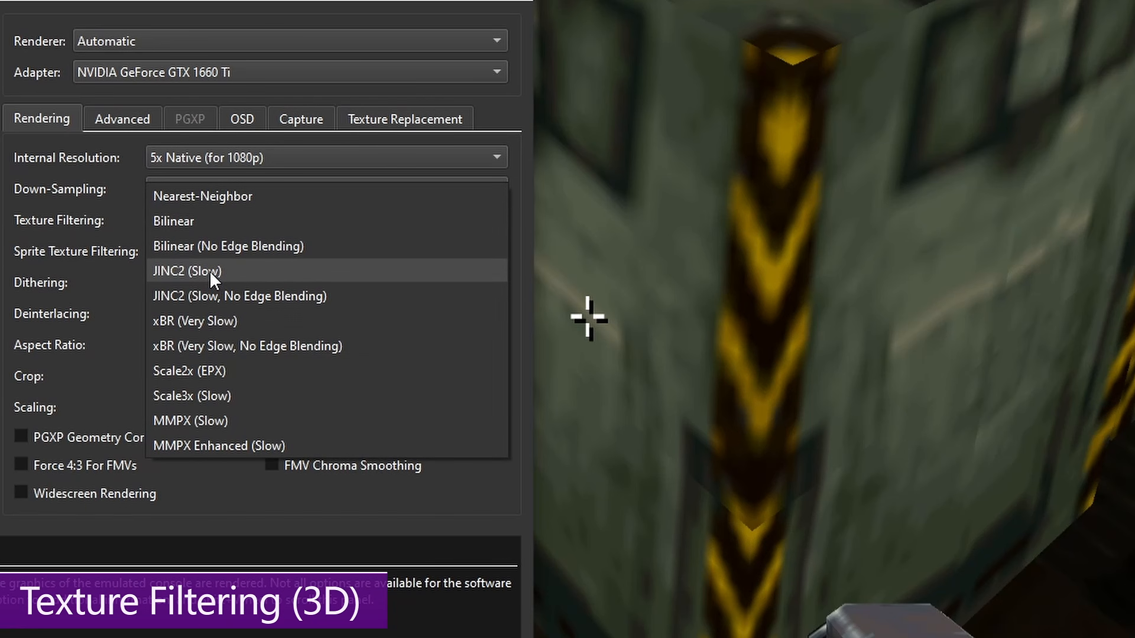
{"action": "left_click", "coordinate": [209, 271]}
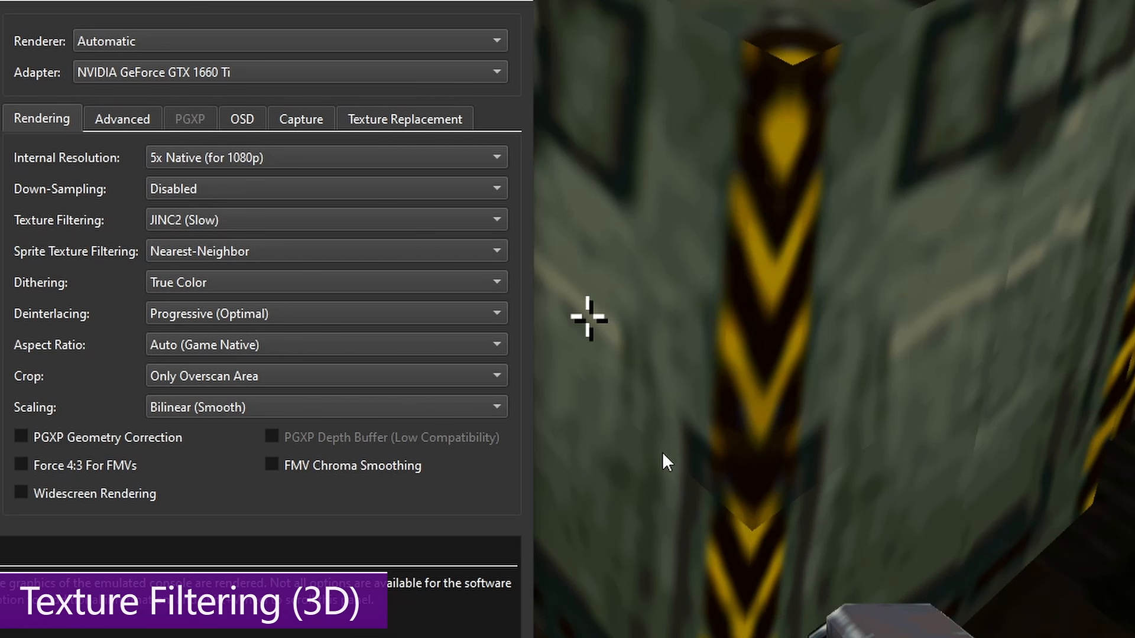
{"action": "mouse_move", "coordinate": [269, 230]}
{"action": "left_click", "coordinate": [207, 217]}
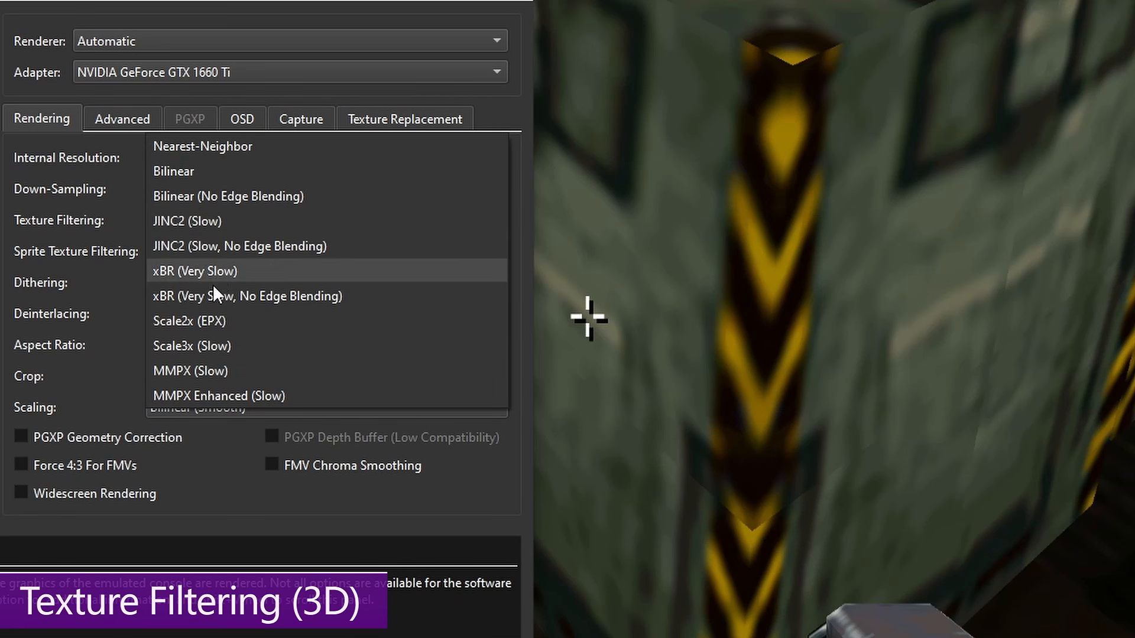
{"action": "left_click", "coordinate": [198, 272]}
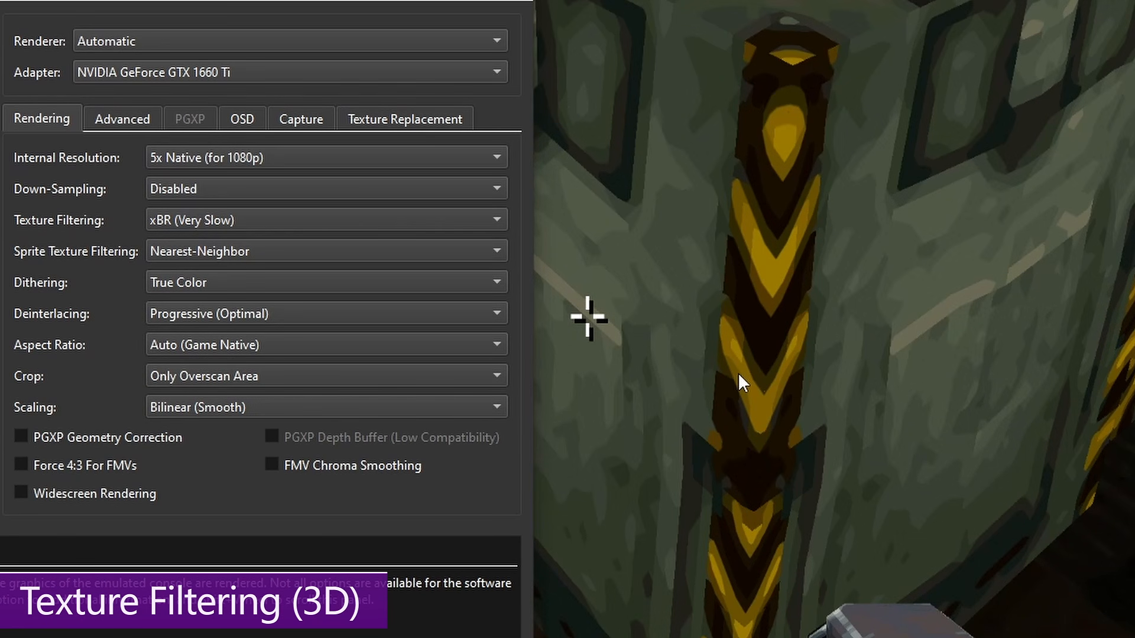
{"action": "left_click", "coordinate": [260, 220]}
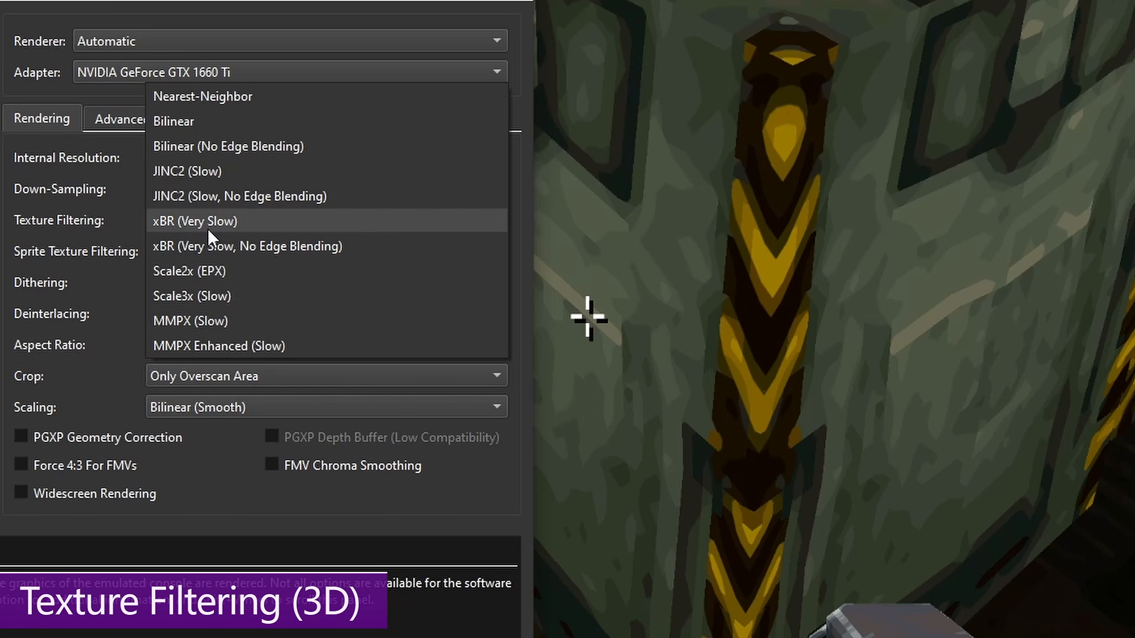
{"action": "left_click", "coordinate": [197, 97]}
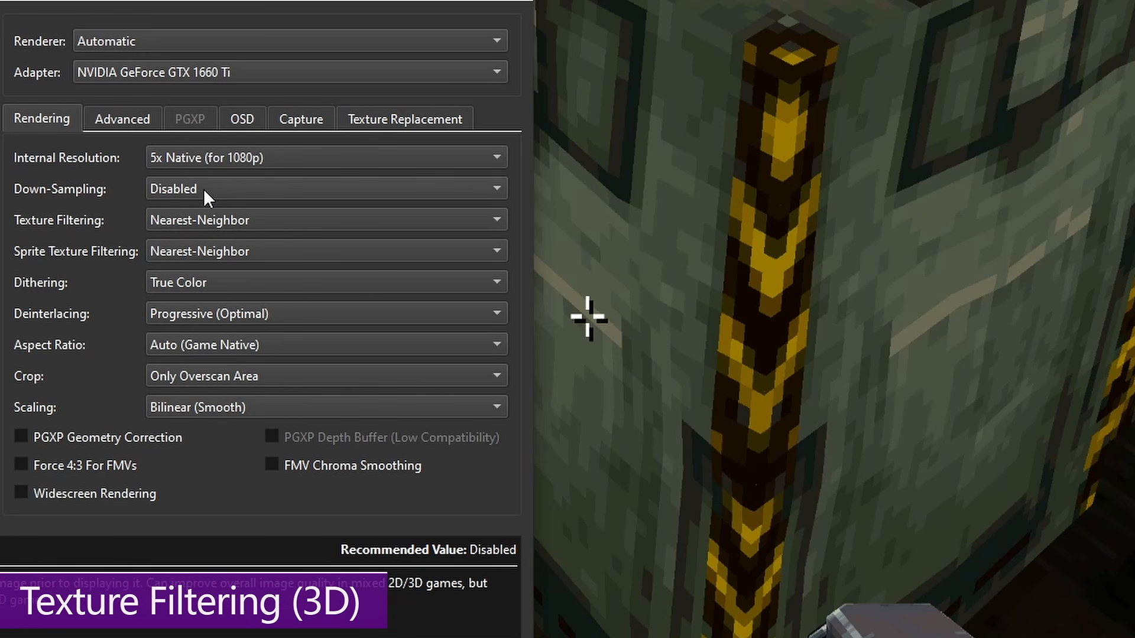
- Set the texture filtering to Scale2x (EPX) and switch it to Scale3x (Slow) for comparison
{"action": "left_click", "coordinate": [193, 219]}
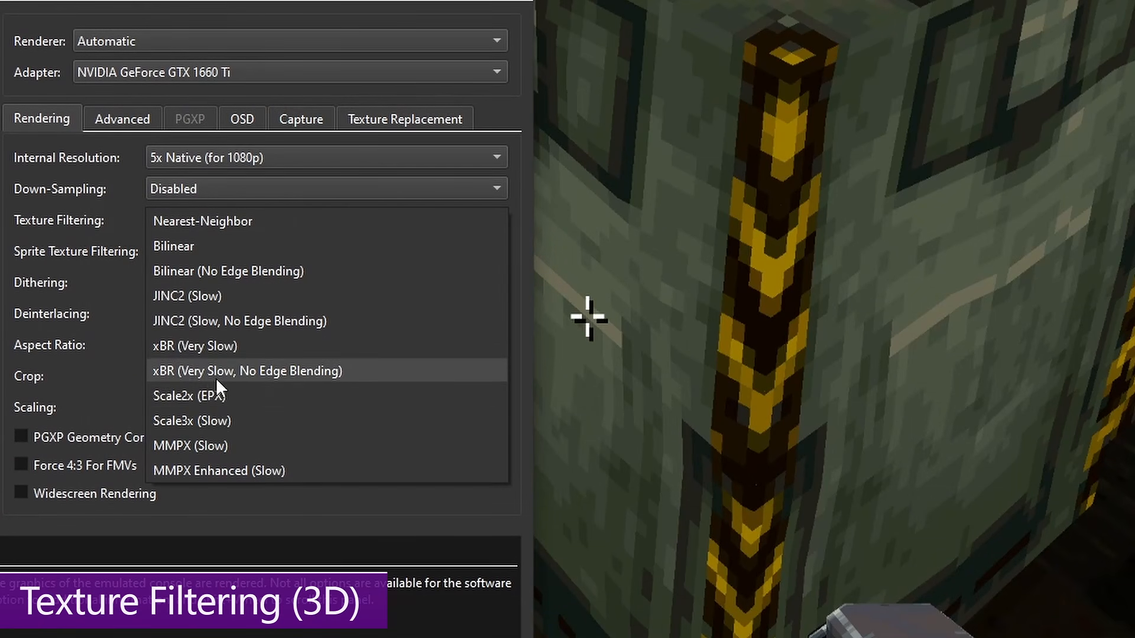
{"action": "left_click", "coordinate": [306, 204]}
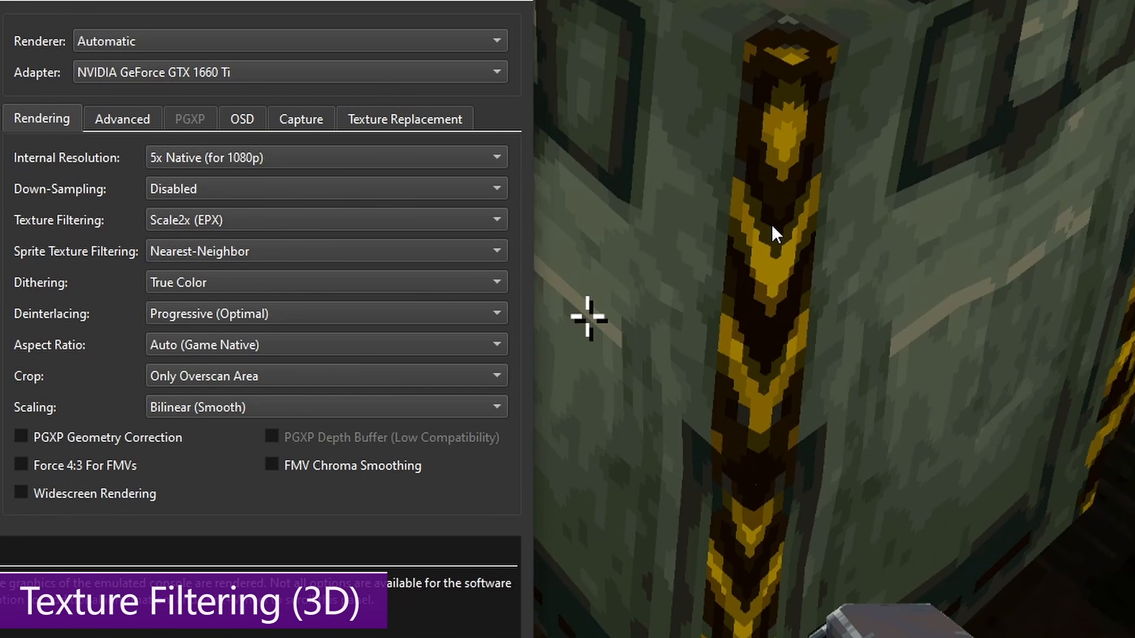
{"action": "left_click", "coordinate": [189, 219]}
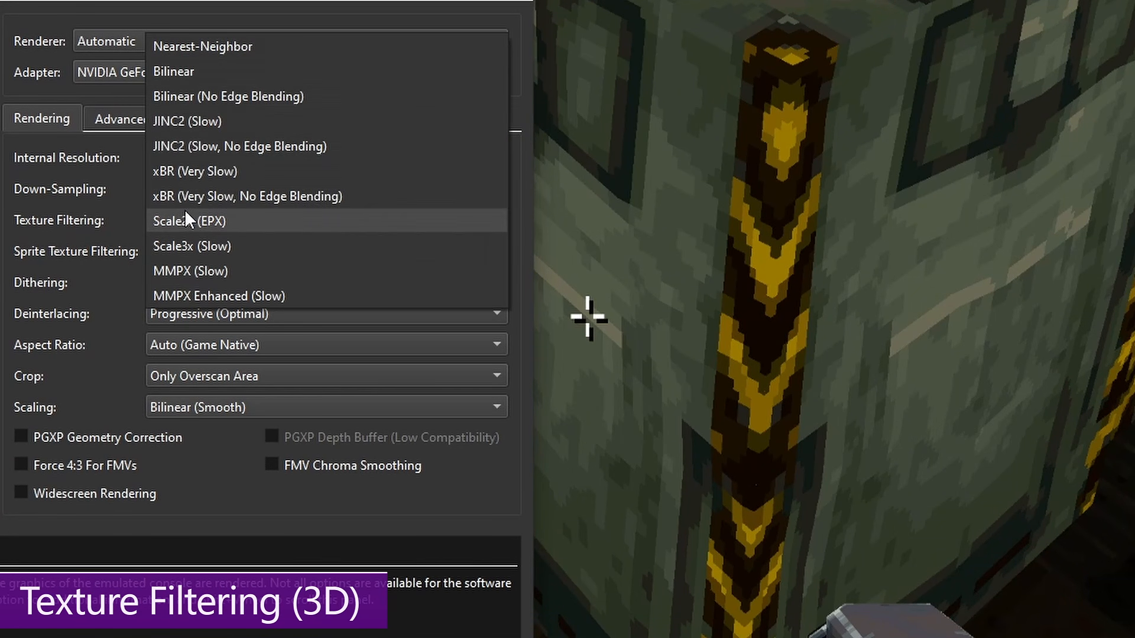
{"action": "left_click", "coordinate": [213, 251]}
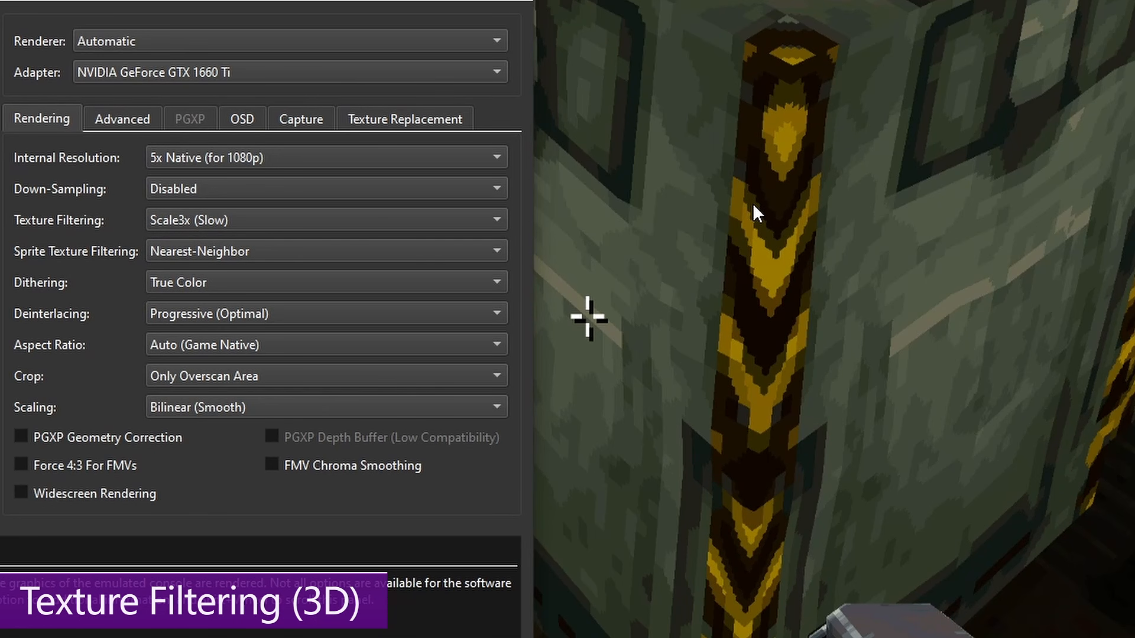
- Compare MMPX (Slow) and MMPX Enhanced (Slow) texture filtering, and set it back to Nearest-Neighbor
{"action": "left_click", "coordinate": [239, 220]}
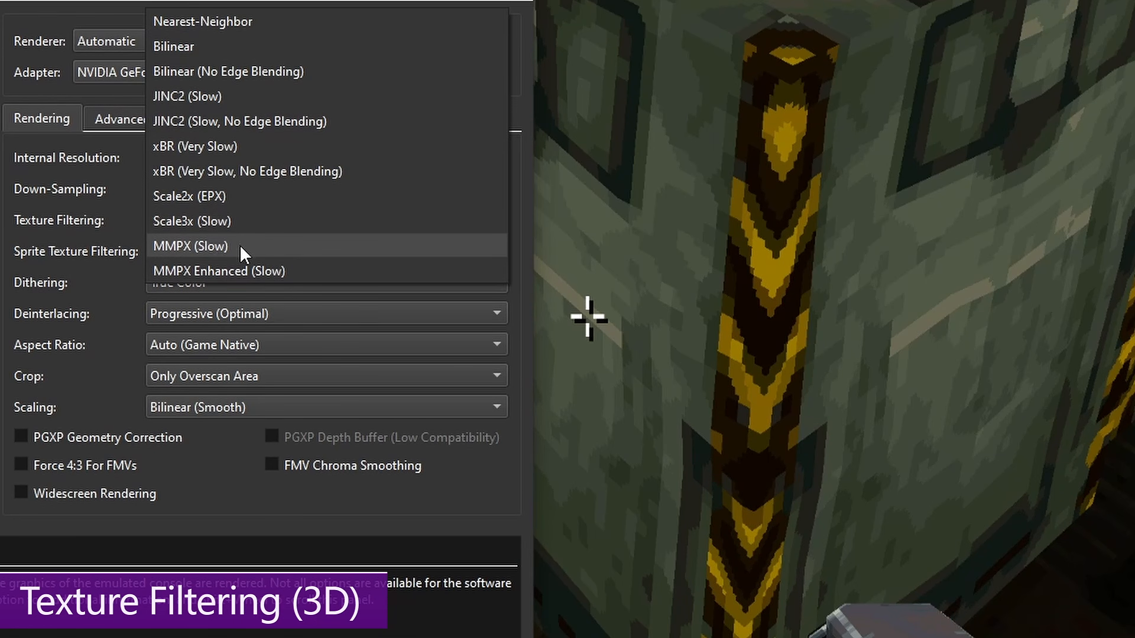
{"action": "left_click", "coordinate": [205, 245]}
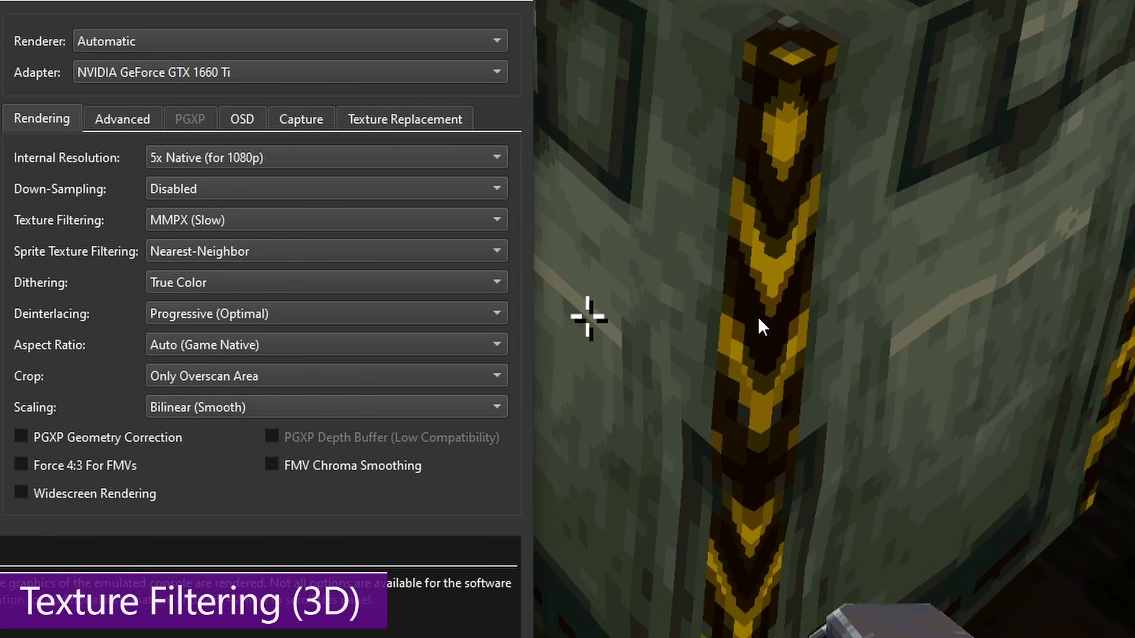
{"action": "left_click", "coordinate": [177, 218]}
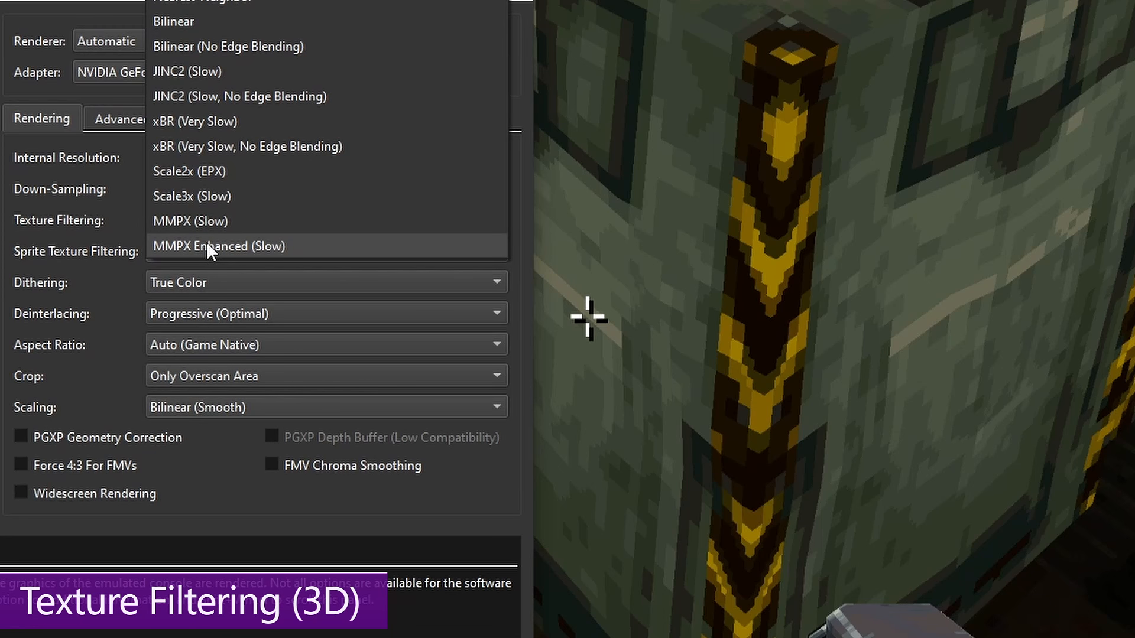
{"action": "left_click", "coordinate": [206, 246]}
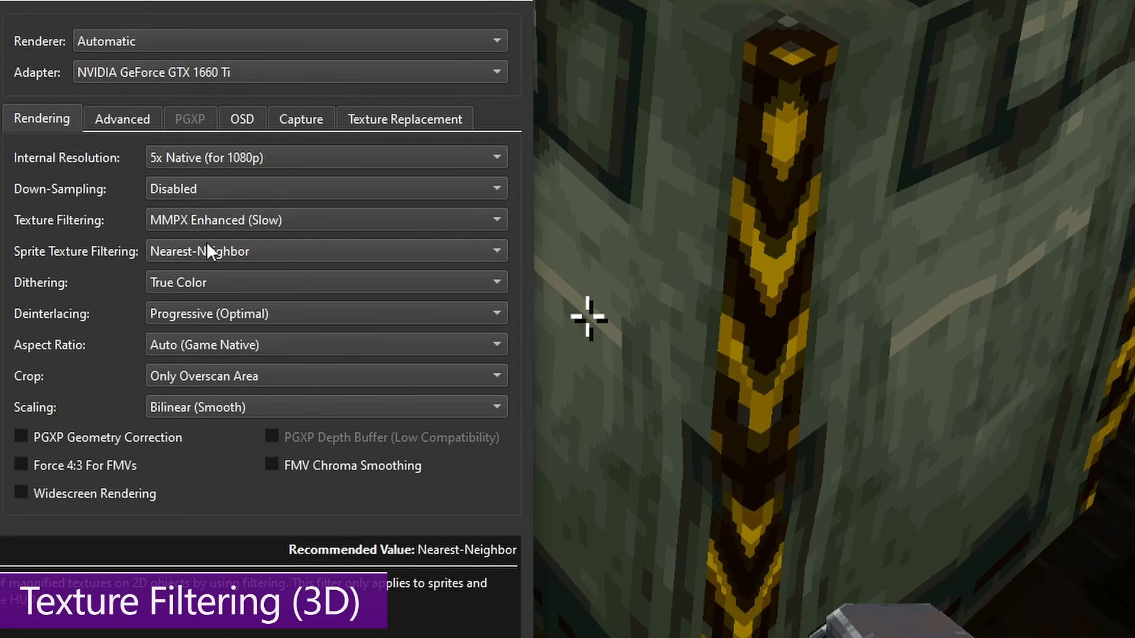
{"action": "left_click", "coordinate": [208, 244]}
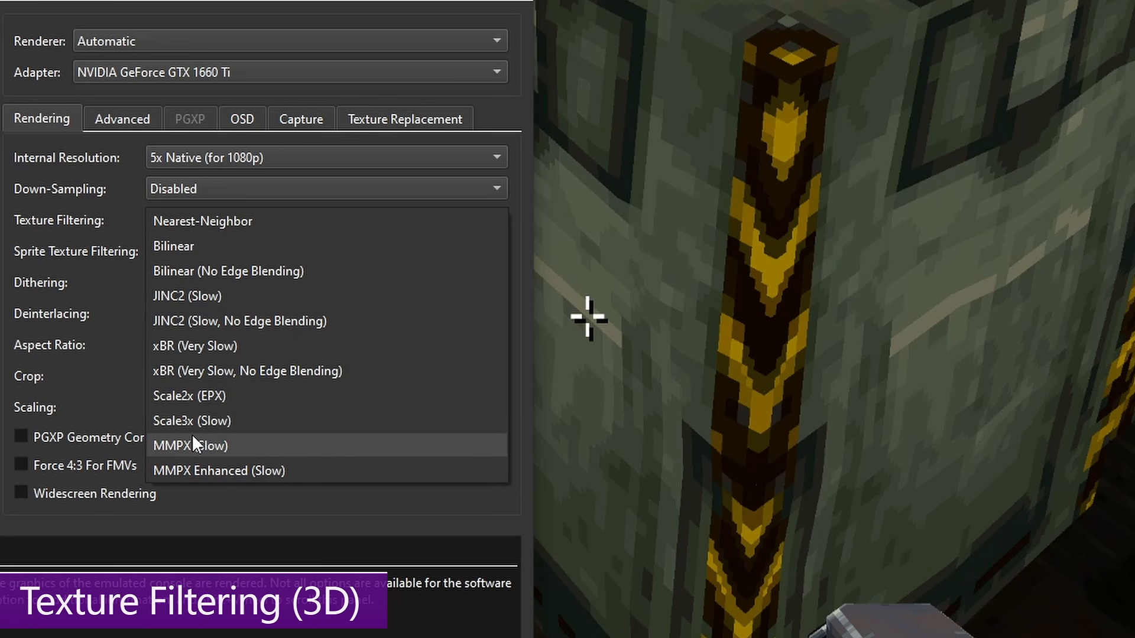
{"action": "left_click", "coordinate": [212, 225]}
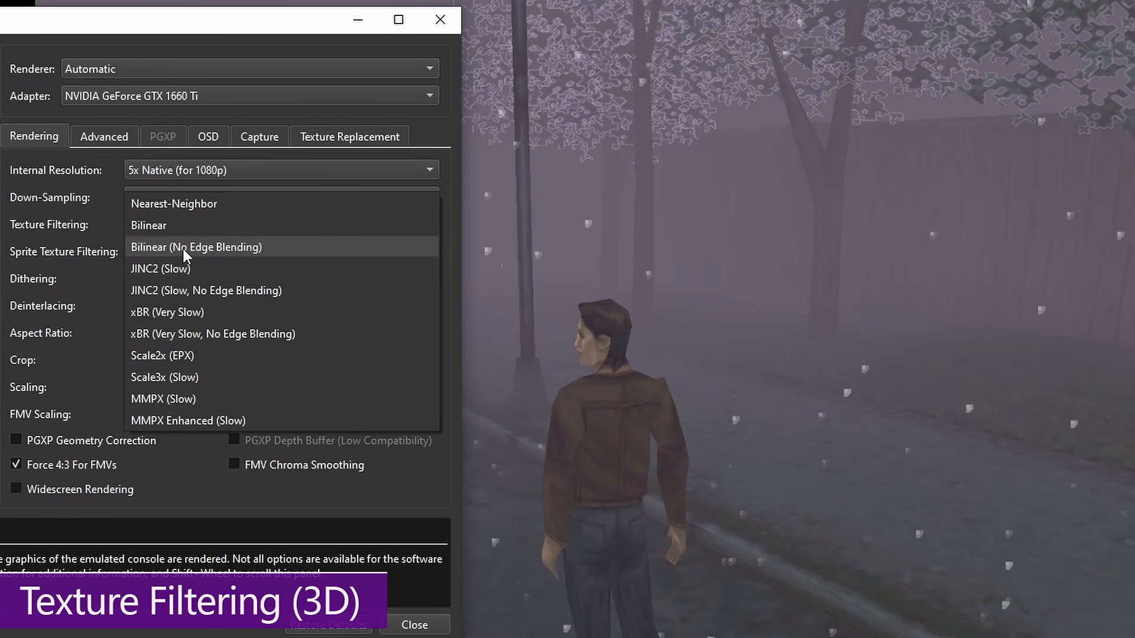
- Try Bilinear (No Edge Blending) texture filtering in the foggy street scene and open the sprite texture filtering options
{"action": "left_click", "coordinate": [184, 249]}
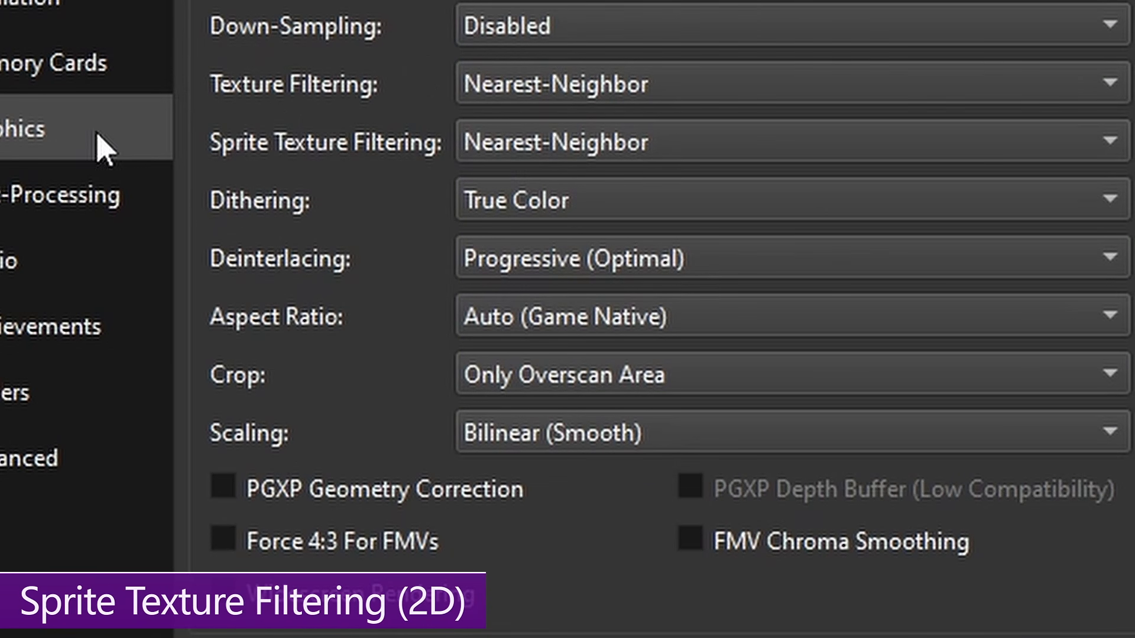
{"action": "left_click", "coordinate": [483, 149]}
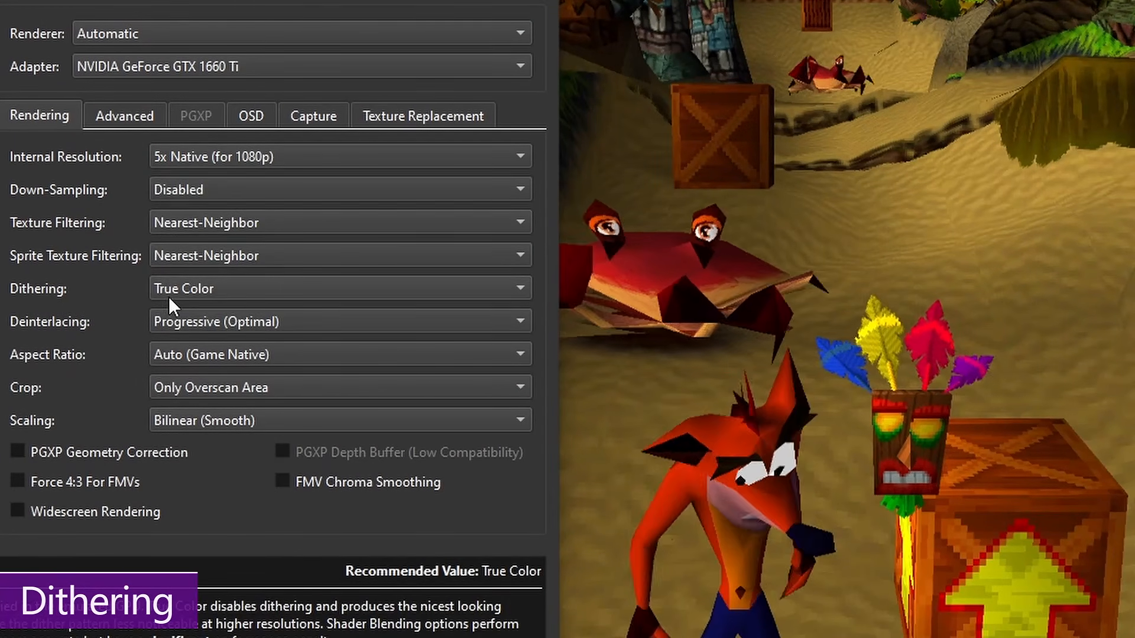
- Set dithering to Unscaled and switch it to Scaled to compare the dither patterns
{"action": "left_click", "coordinate": [169, 290]}
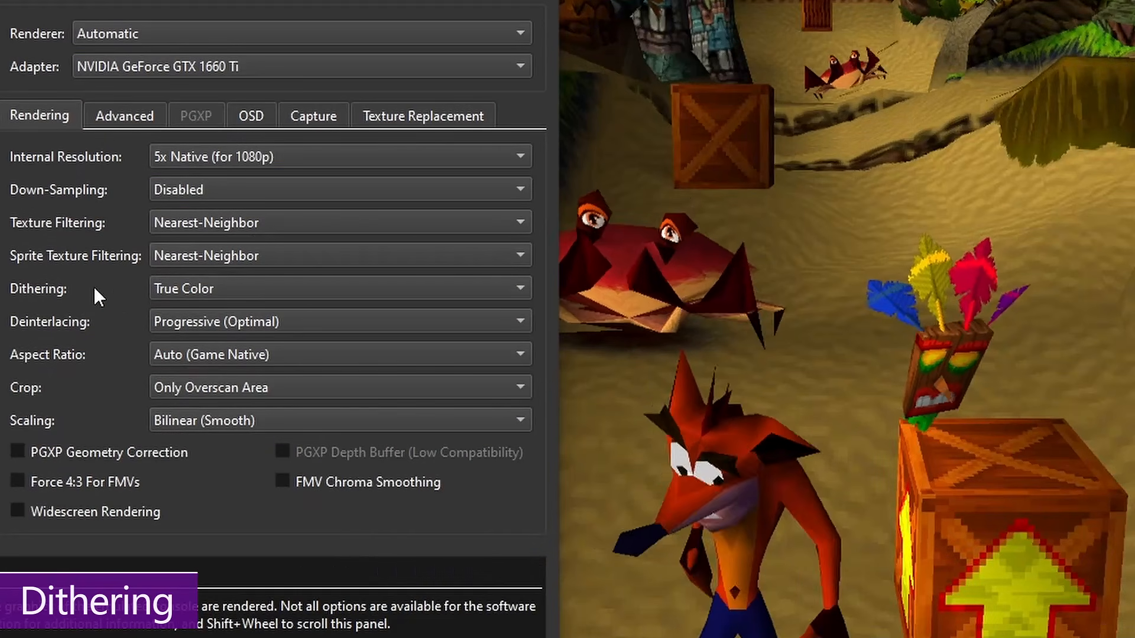
{"action": "left_click", "coordinate": [178, 290]}
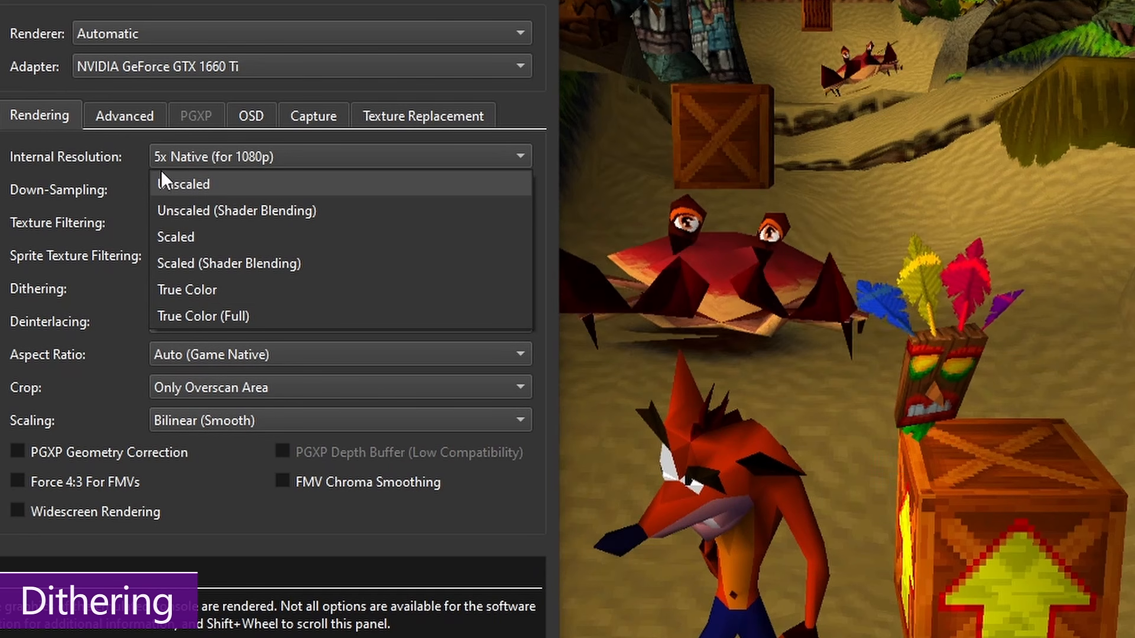
{"action": "left_click", "coordinate": [211, 181]}
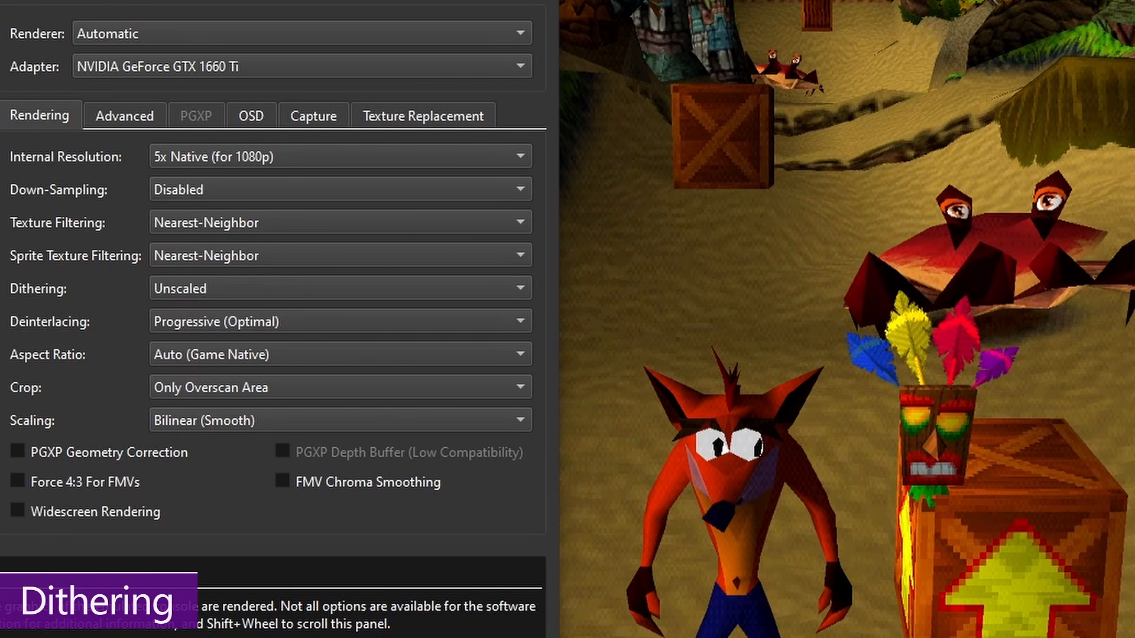
{"action": "left_click", "coordinate": [198, 288]}
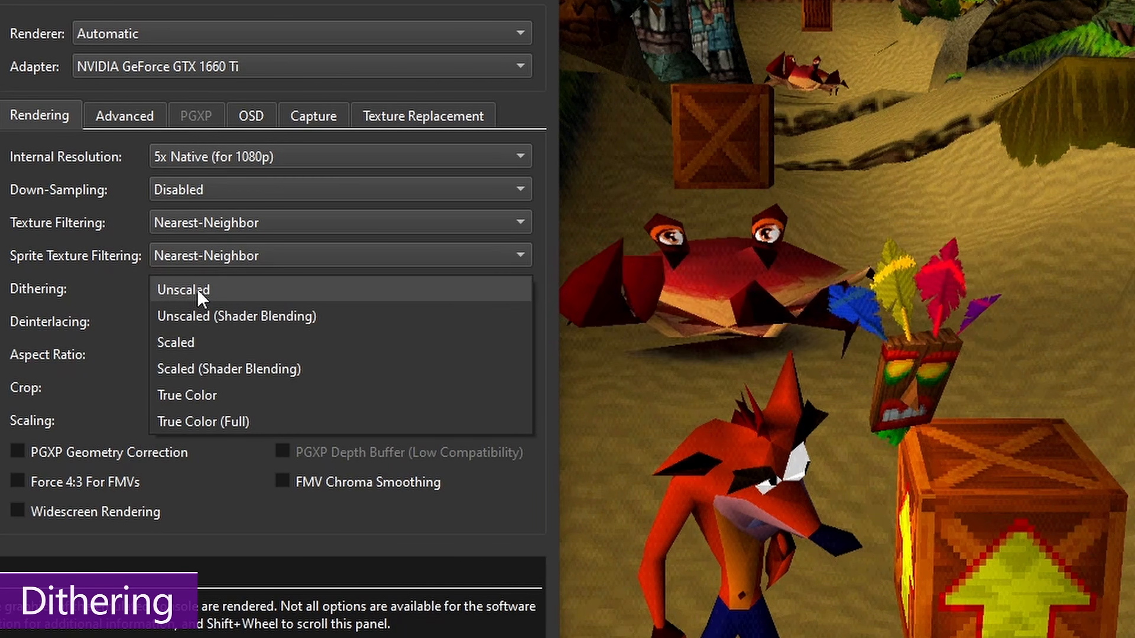
{"action": "left_click", "coordinate": [229, 343]}
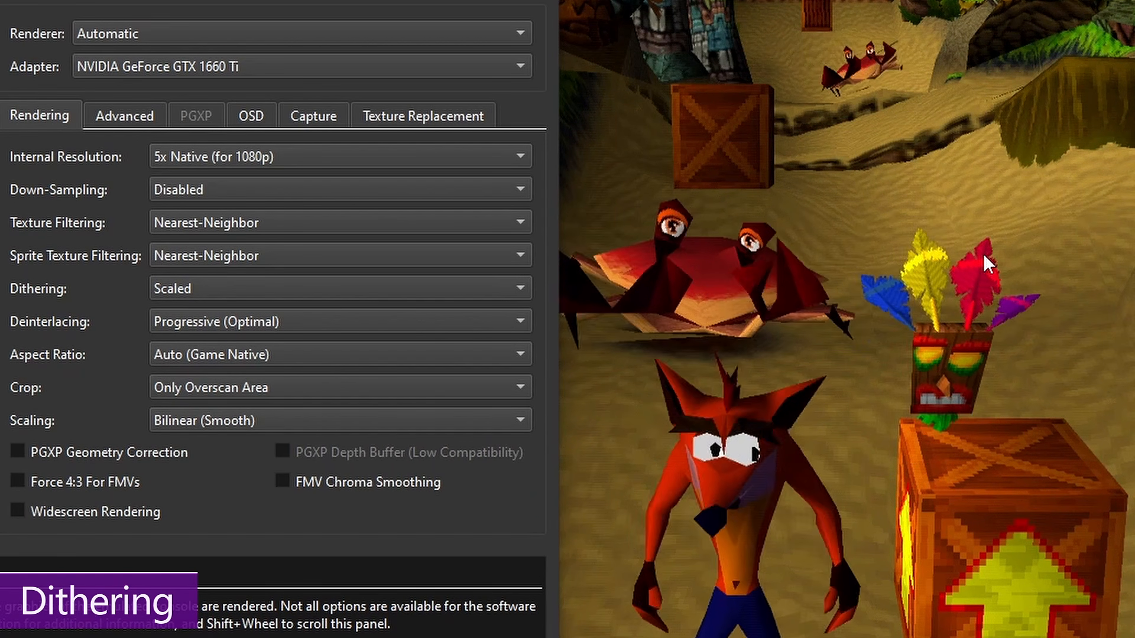
- Alternate dithering between Unscaled (Shader Blending) and Unscaled to compare them, ending on Unscaled
{"action": "left_click", "coordinate": [189, 289]}
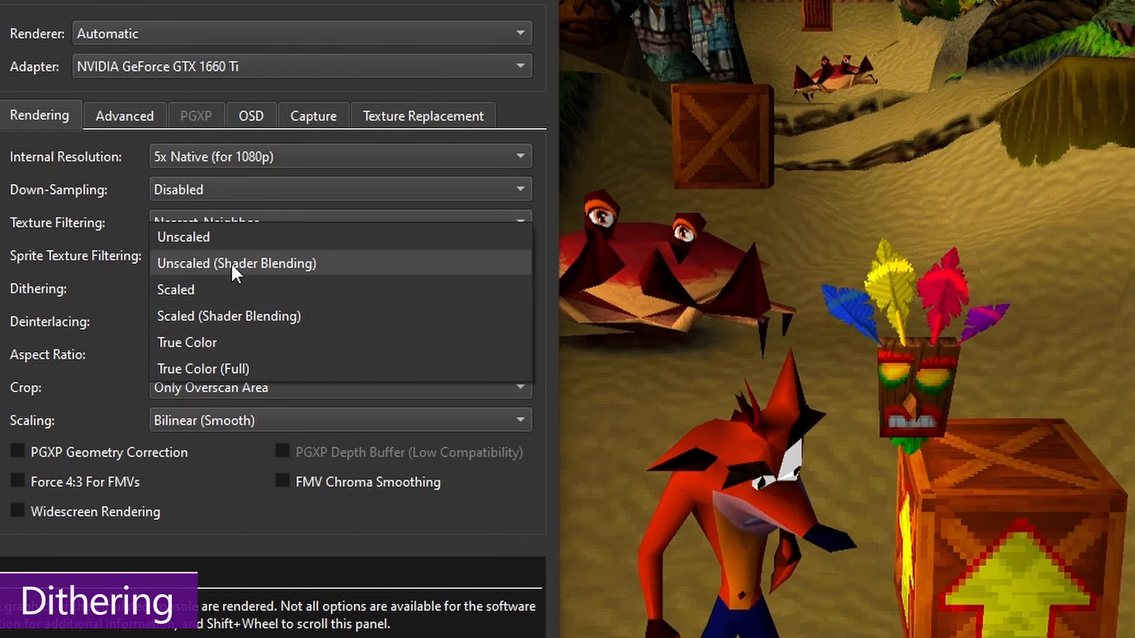
{"action": "left_click", "coordinate": [212, 262]}
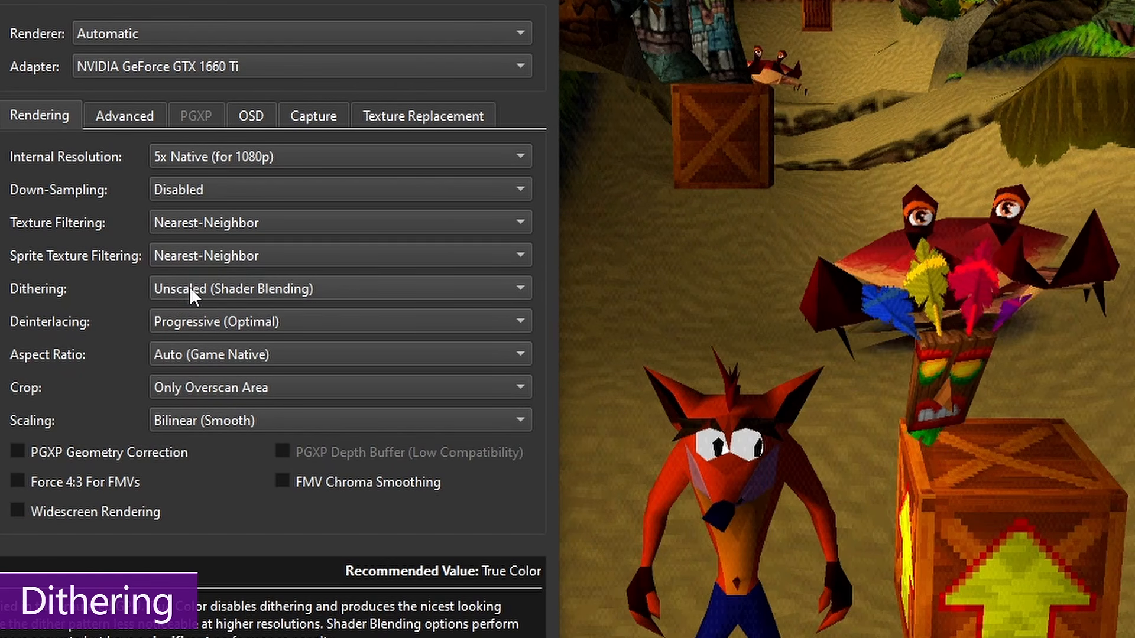
{"action": "left_click", "coordinate": [189, 286]}
{"action": "left_click", "coordinate": [195, 265]}
{"action": "left_click", "coordinate": [189, 289]}
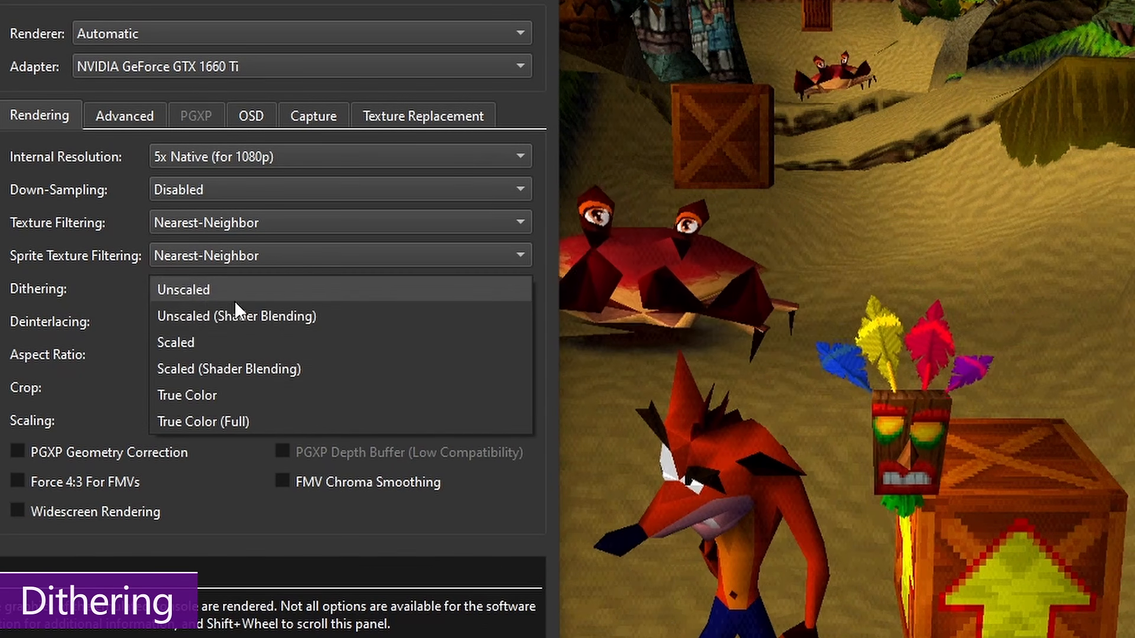
{"action": "left_click", "coordinate": [220, 308]}
{"action": "left_click", "coordinate": [213, 292]}
{"action": "left_click", "coordinate": [204, 266]}
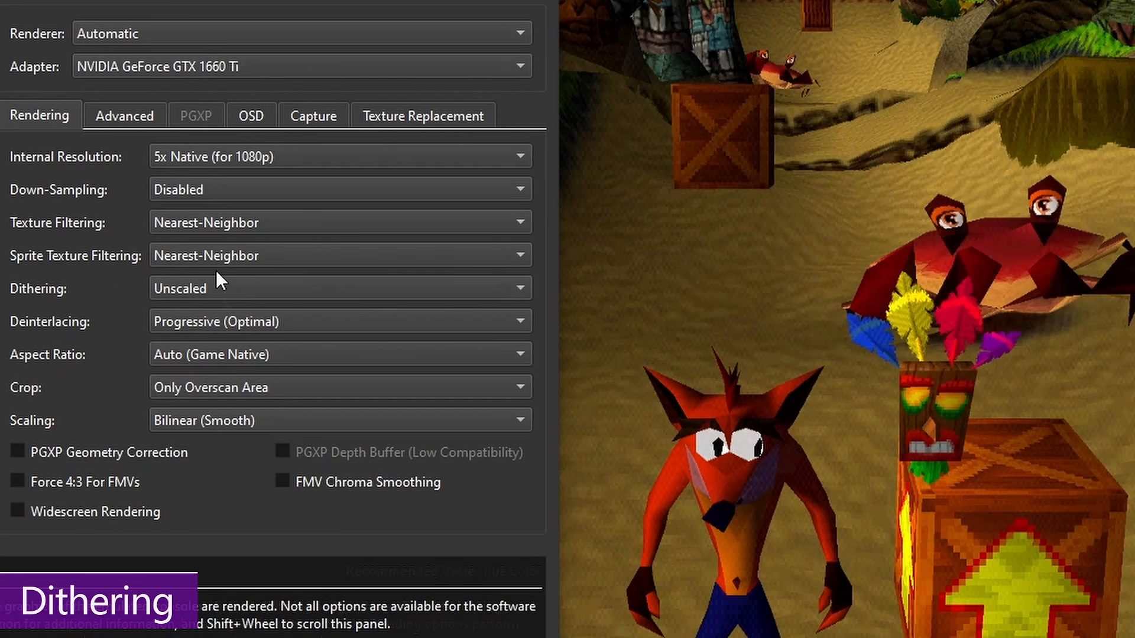
- Set dithering back to True Color
{"action": "left_click", "coordinate": [183, 294]}
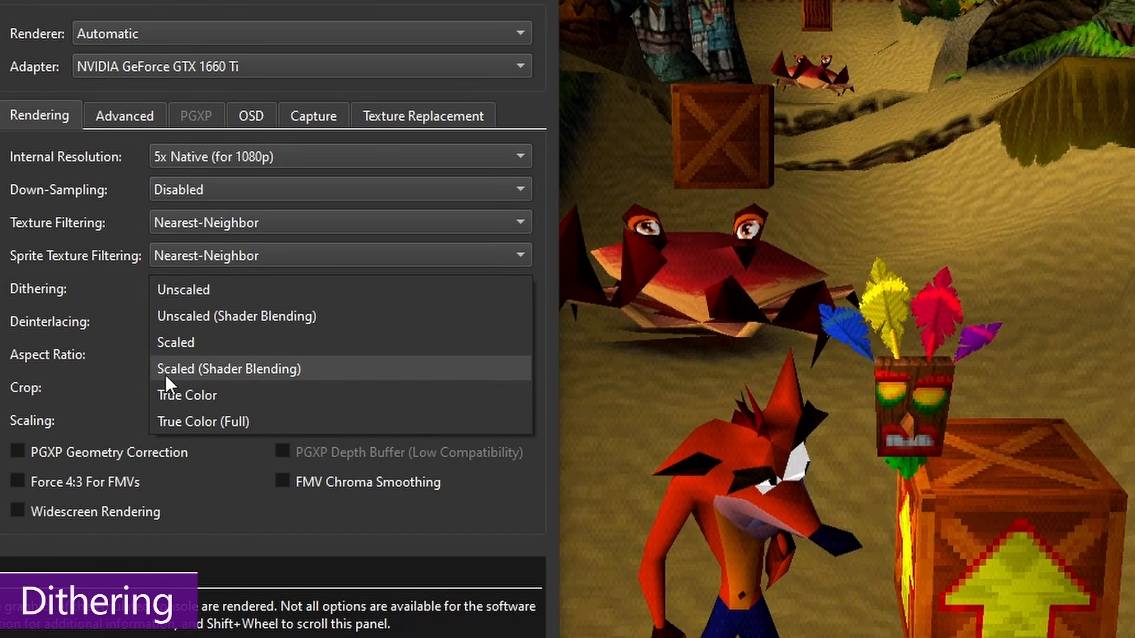
{"action": "left_click", "coordinate": [207, 394]}
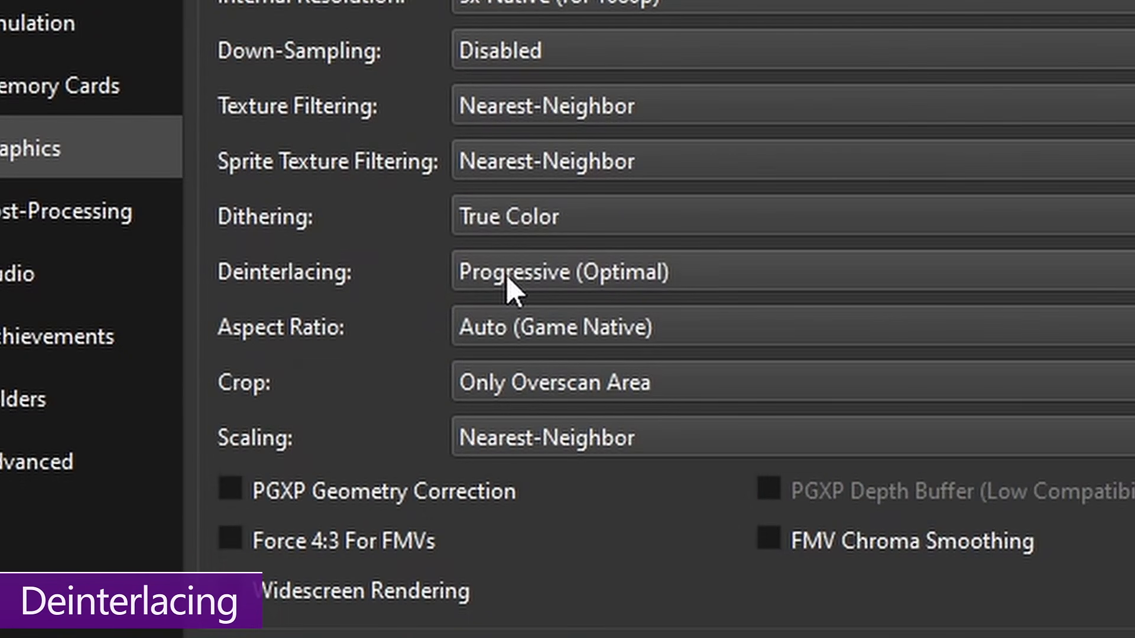
- Check the deinterlacing options and choose Auto (Game Native) as the aspect ratio
{"action": "left_click", "coordinate": [512, 291]}
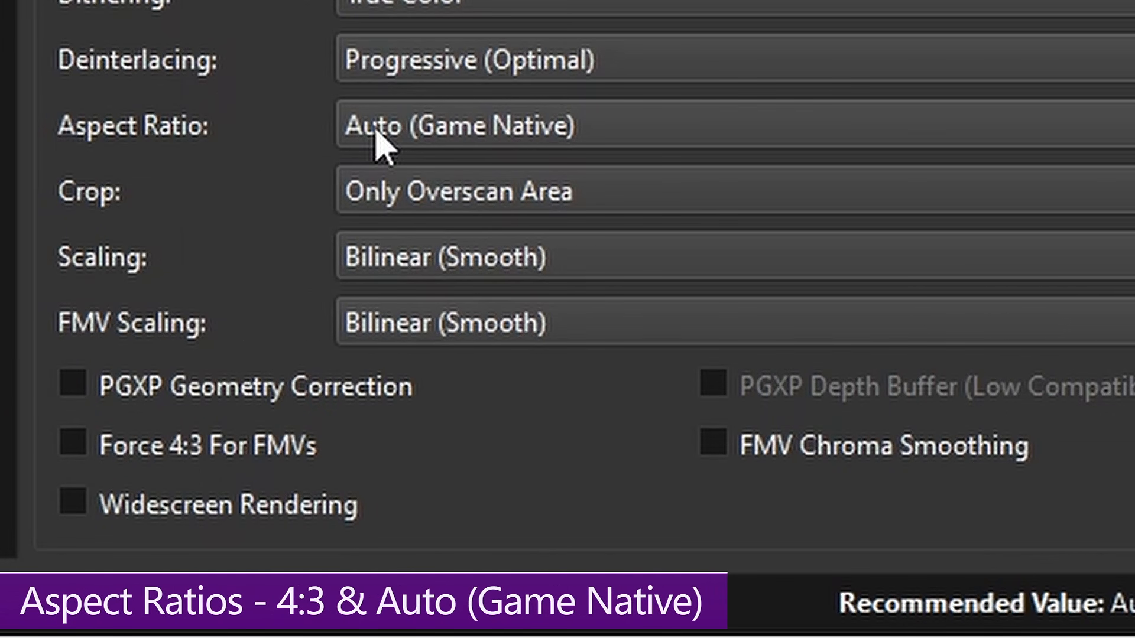
{"action": "left_click", "coordinate": [380, 139]}
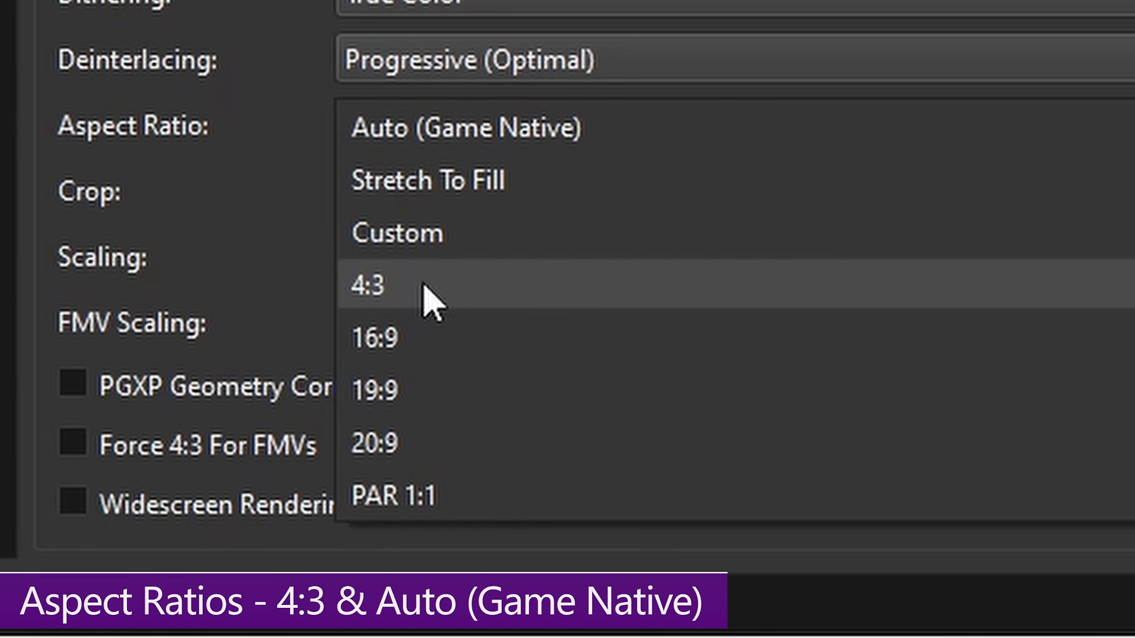
{"action": "left_click", "coordinate": [424, 136]}
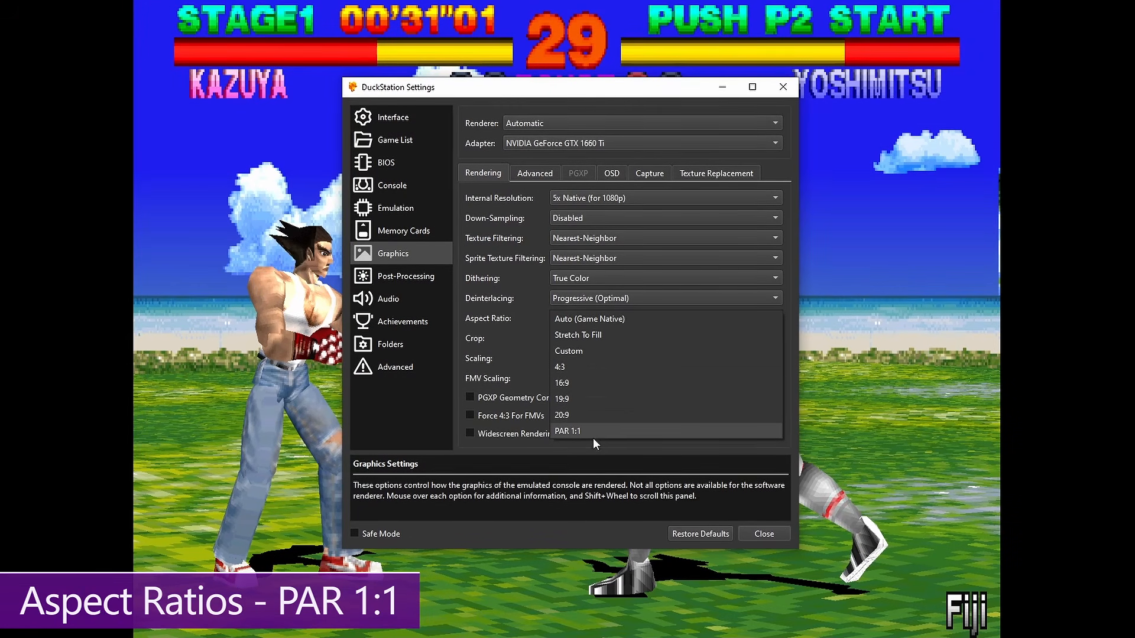
- Alternate the aspect ratio between PAR 1:1 and Auto (Game Native) to compare them, ending on PAR 1:1
{"action": "left_click", "coordinate": [395, 550]}
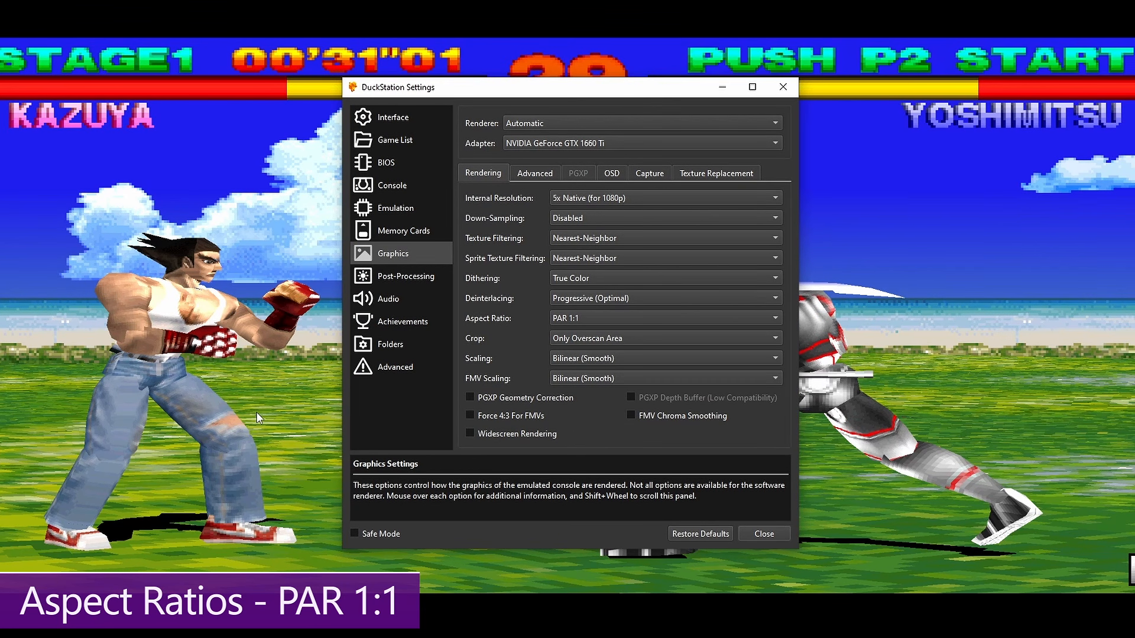
{"action": "left_click", "coordinate": [576, 319]}
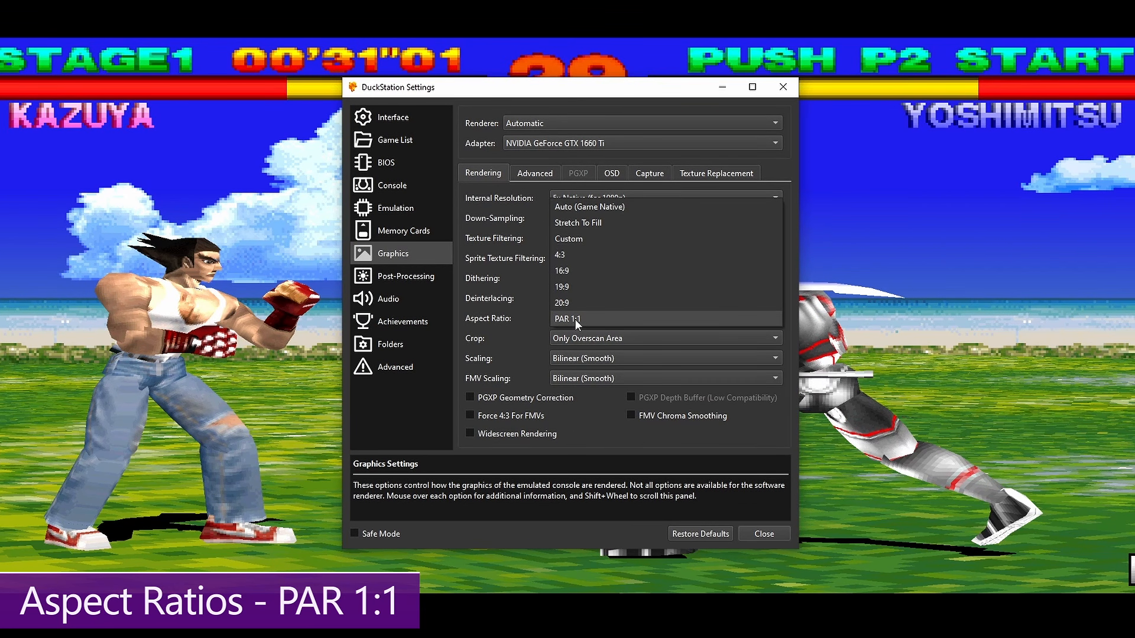
{"action": "left_click", "coordinate": [577, 208]}
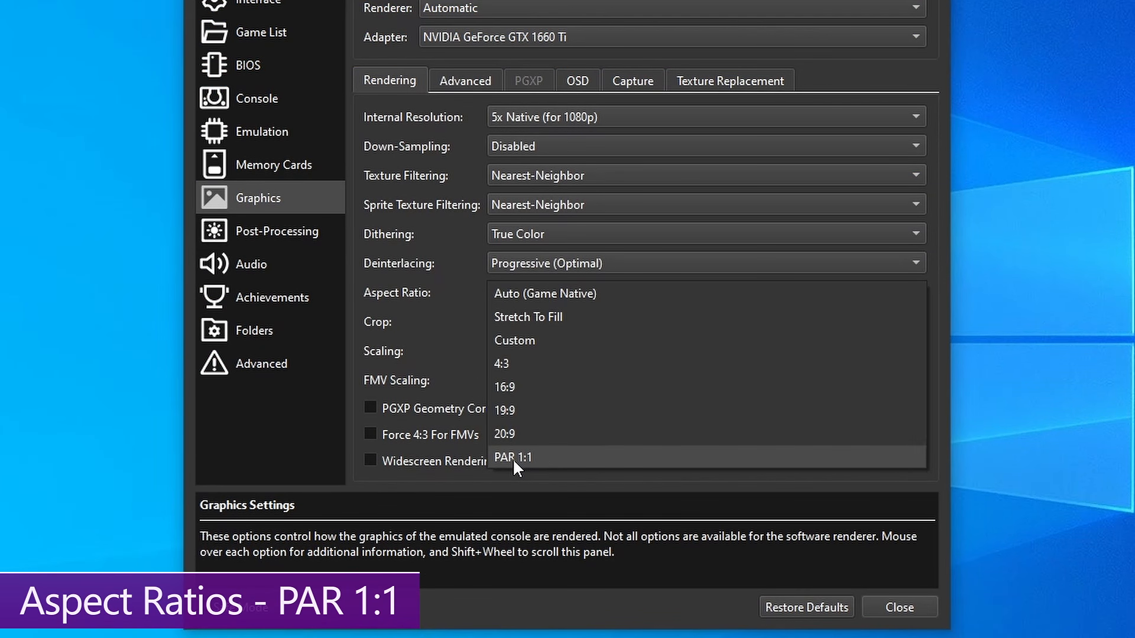
{"action": "left_click", "coordinate": [512, 459]}
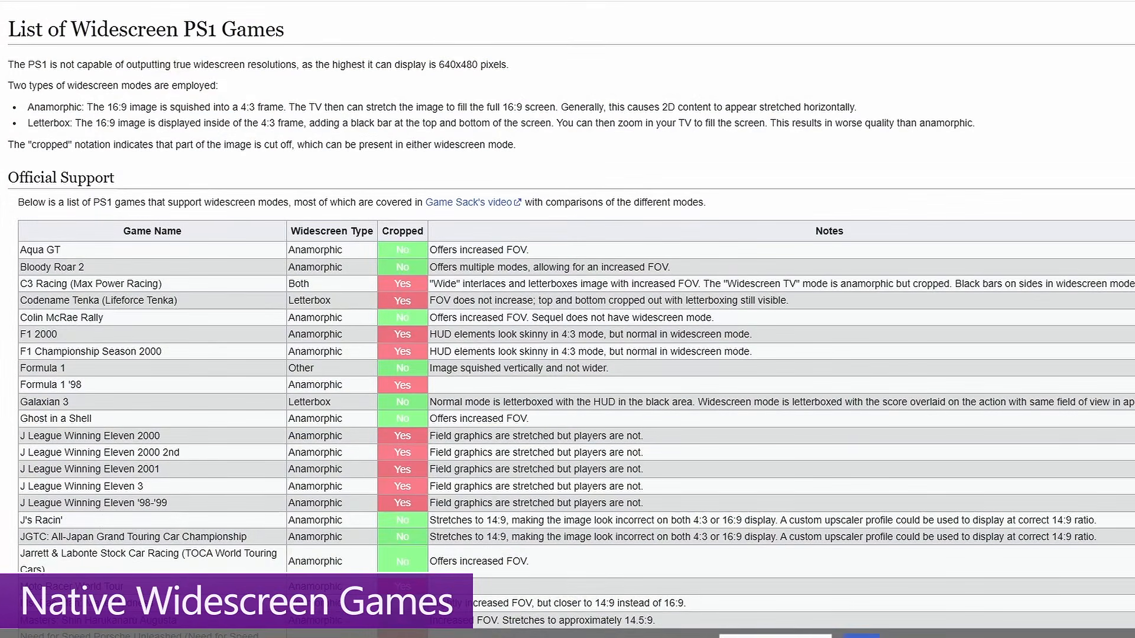
- Consult the list of widescreen PS1 games, then set the aspect ratio to 16:9 and change Display Type in the Bloody Roar 2 options
{"action": "scroll", "coordinate": [568, 319], "scroll_direction": "down", "scroll_amount": 4}
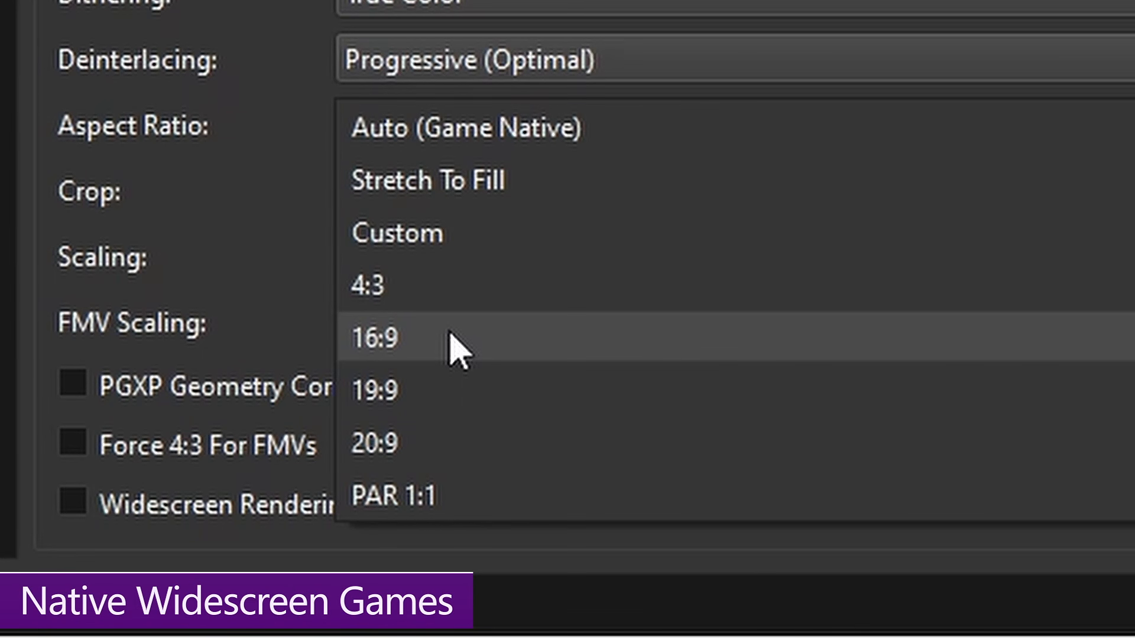
{"action": "left_click", "coordinate": [441, 348]}
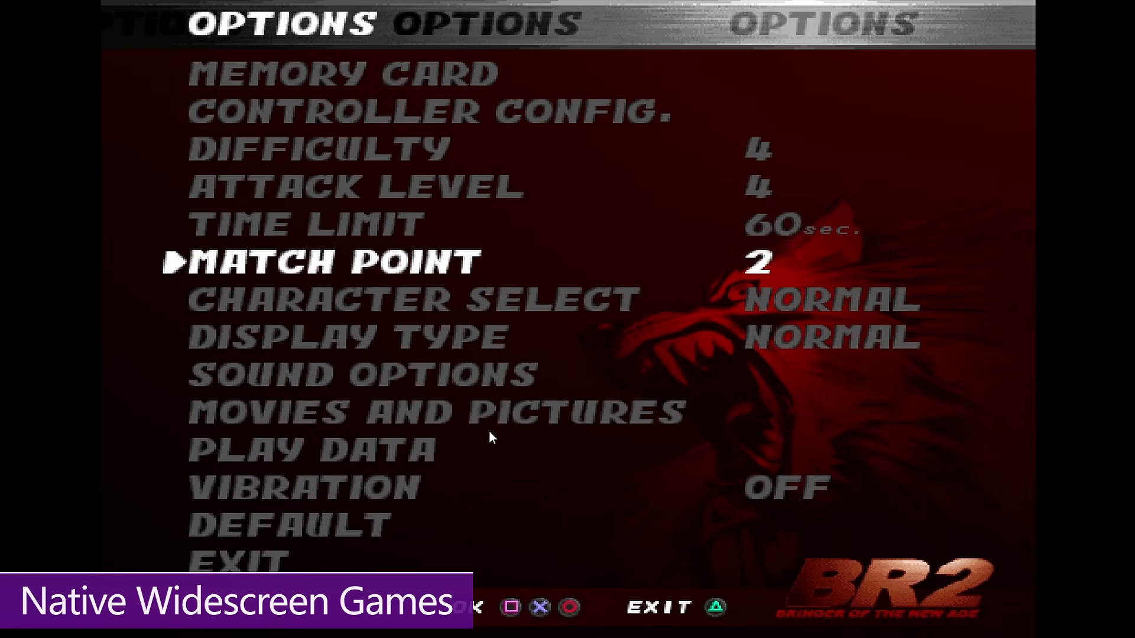
{"action": "key", "text": "Down"}
{"action": "key", "text": "Down"}
{"action": "key", "text": "Right"}
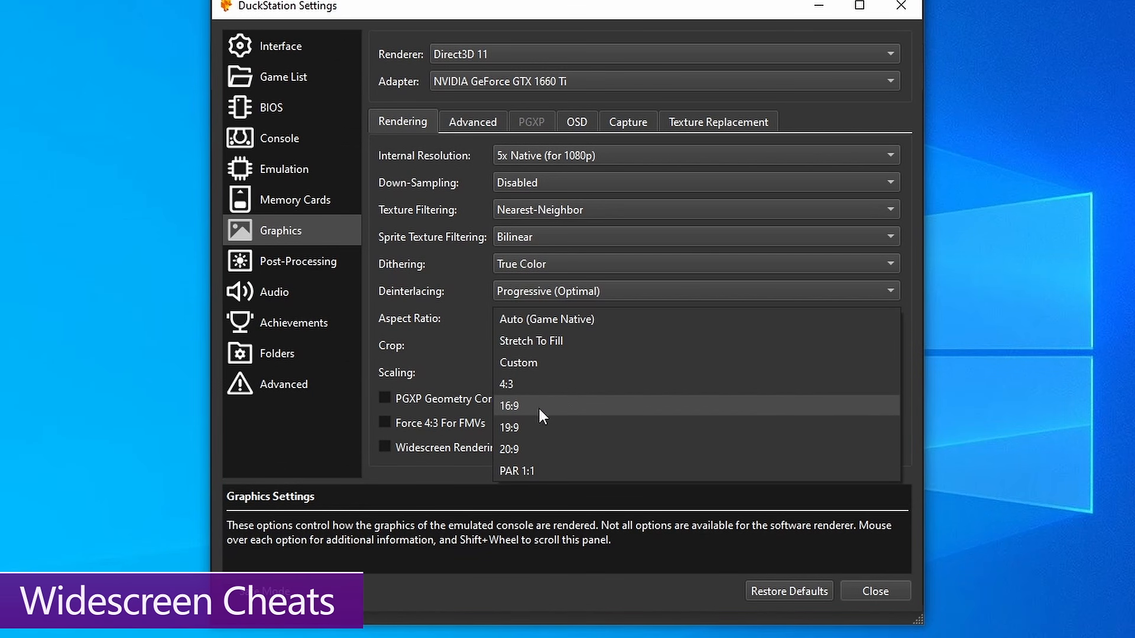
- Set the aspect ratio to 16:9 and enable the Widescreen 16-9 cheat in the properties of Metal Gear Solid (USA)
{"action": "left_click", "coordinate": [547, 406]}
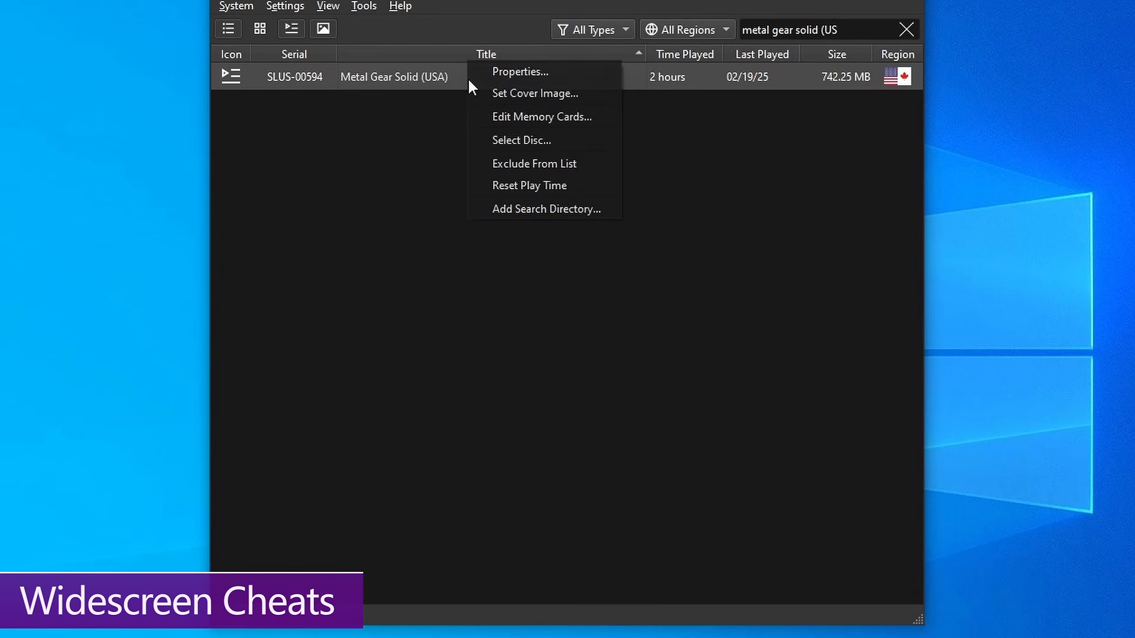
{"action": "left_click", "coordinate": [532, 73]}
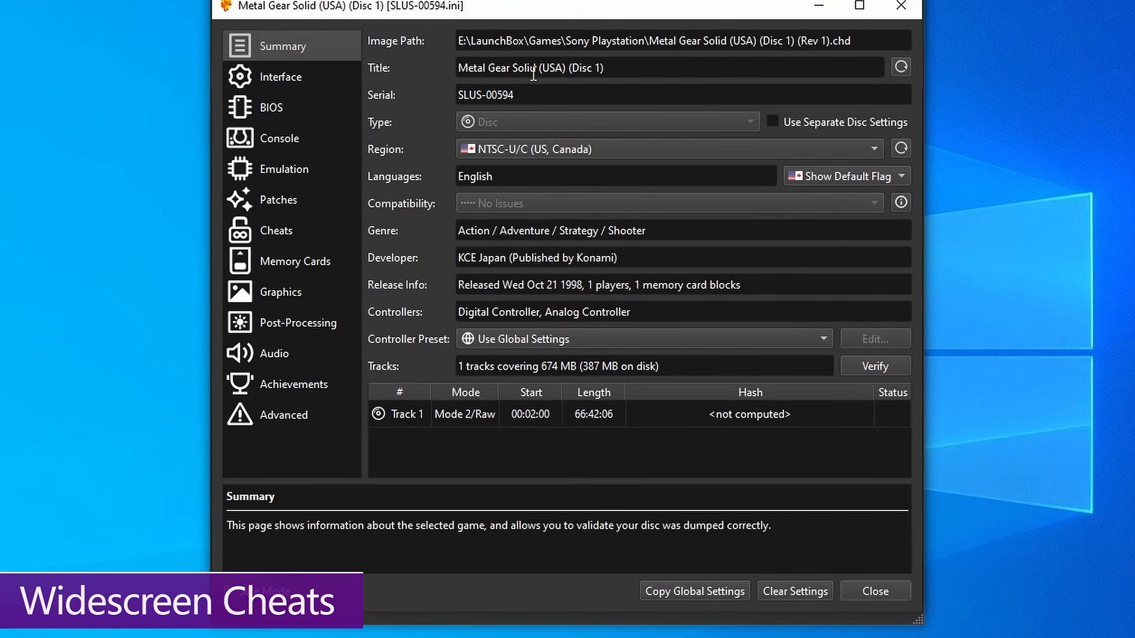
{"action": "left_click", "coordinate": [280, 232]}
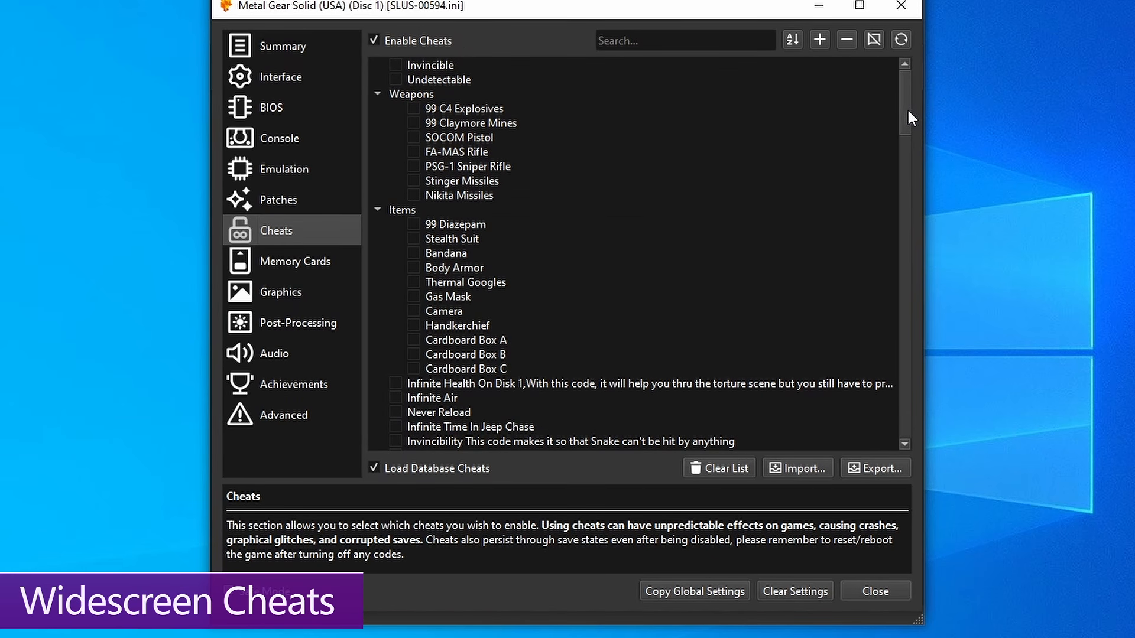
{"action": "left_click_drag", "start_coordinate": [908, 111], "coordinate": [884, 449]}
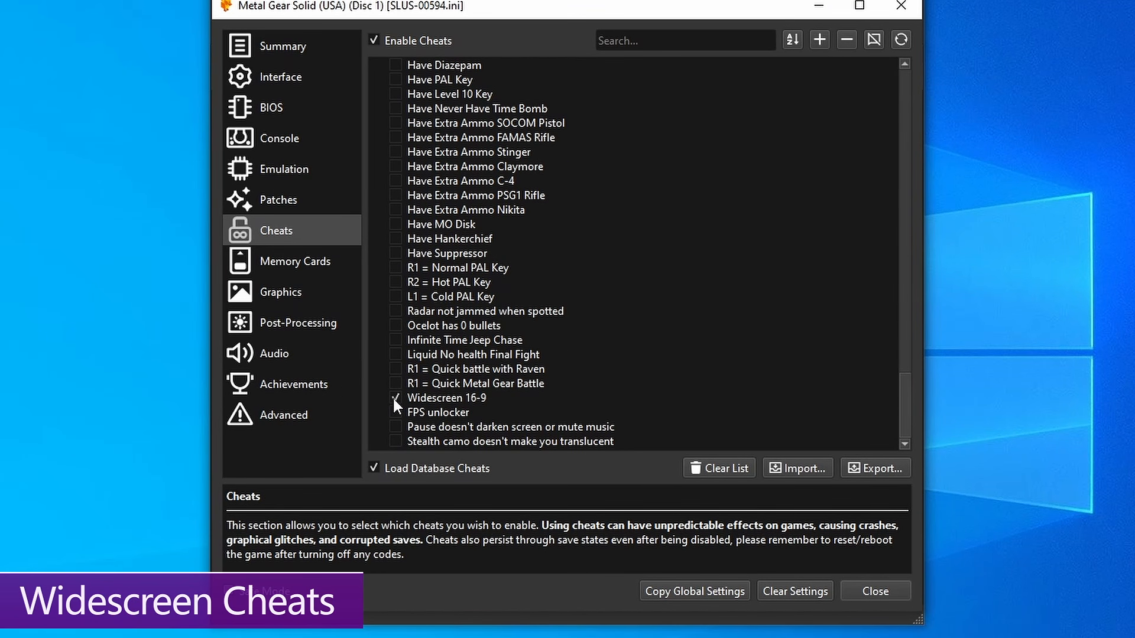
{"action": "left_click", "coordinate": [872, 592]}
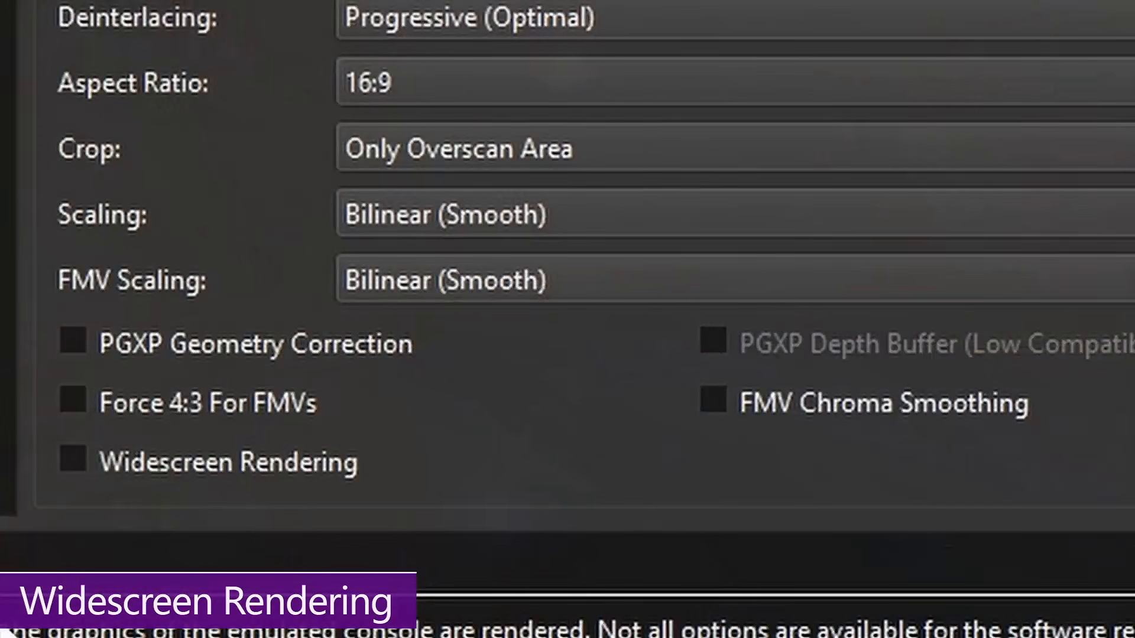
- Enable Widescreen Rendering with the 16:9 aspect ratio and turn on Force 4:3 For FMVs
{"action": "mouse_move", "coordinate": [355, 461]}
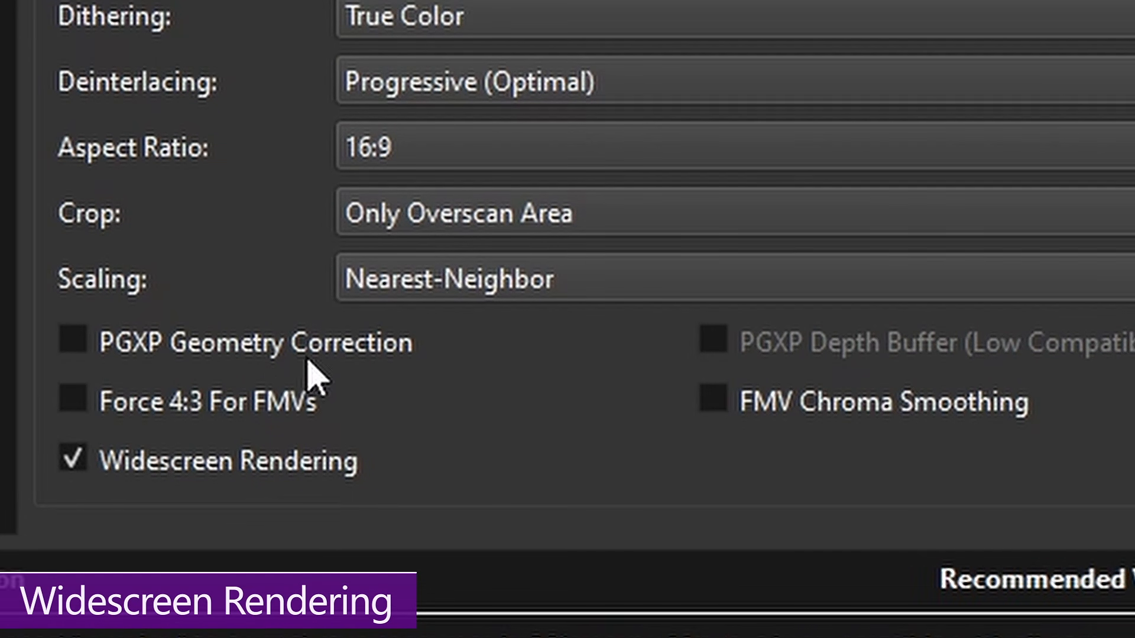
{"action": "left_click", "coordinate": [393, 157]}
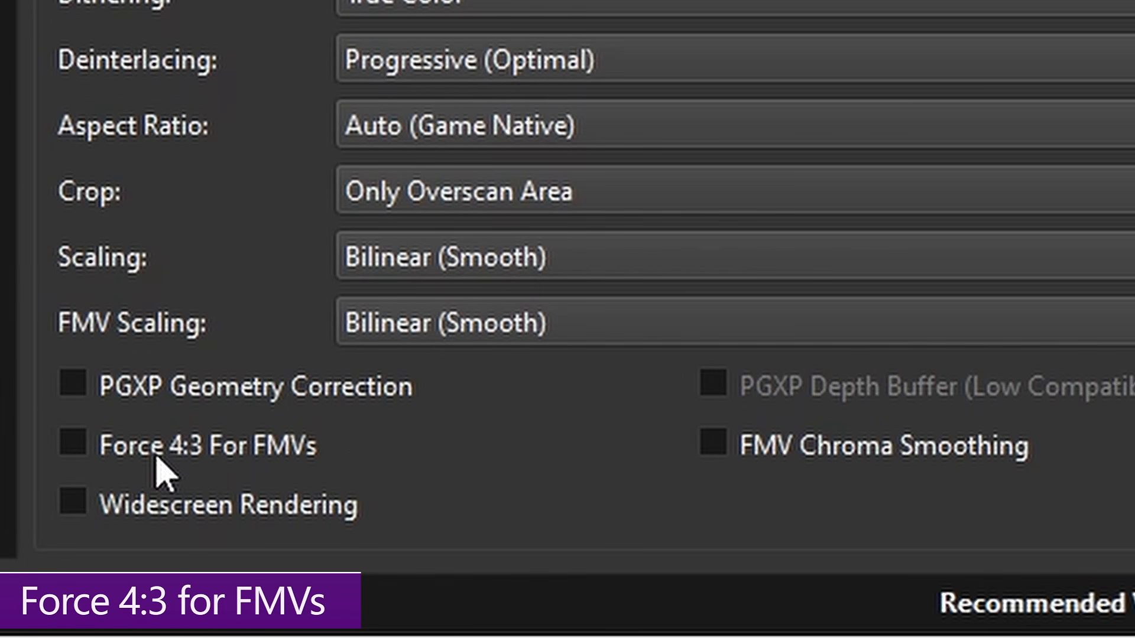
{"action": "left_click", "coordinate": [137, 451]}
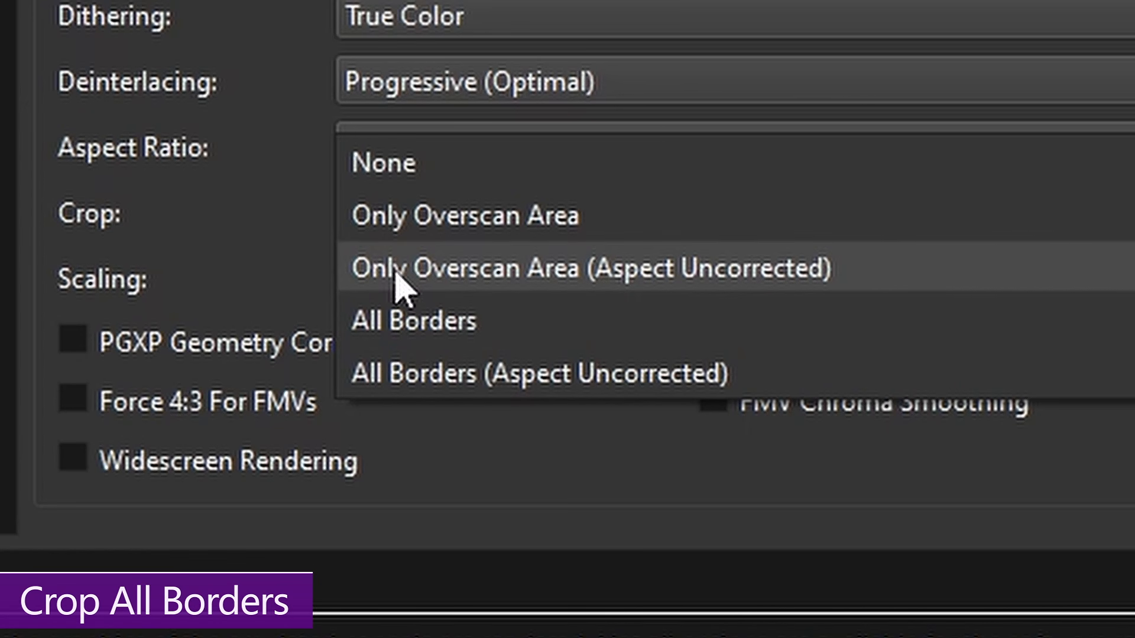
- Set the crop to Only Overscan Area and the scaling to Nearest-Neighbor
{"action": "left_click", "coordinate": [444, 231]}
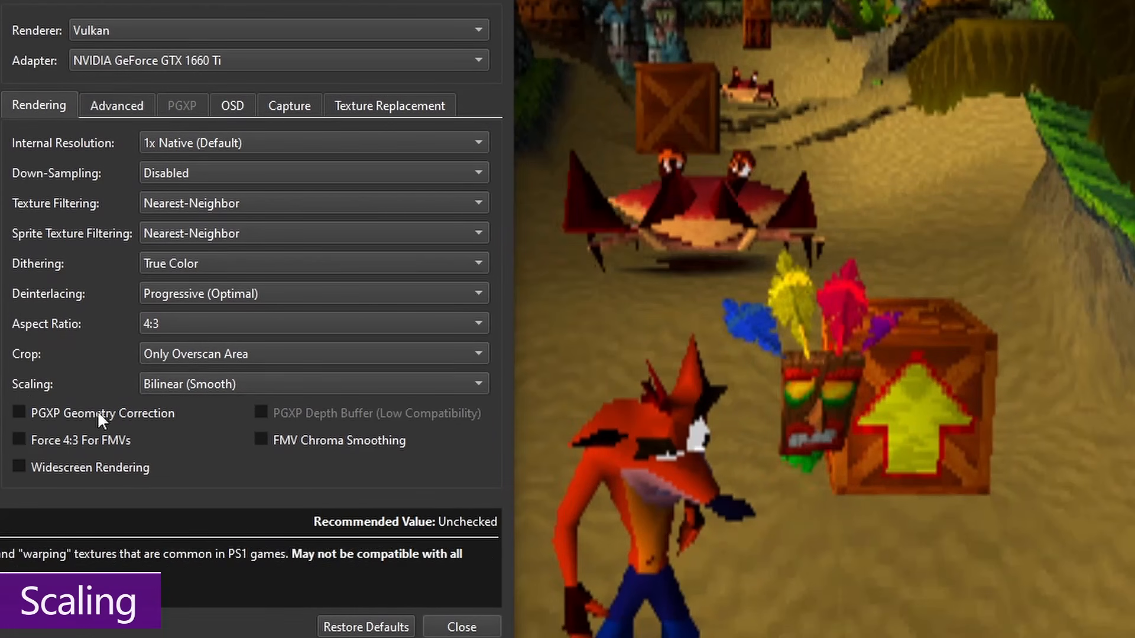
{"action": "left_click", "coordinate": [396, 280]}
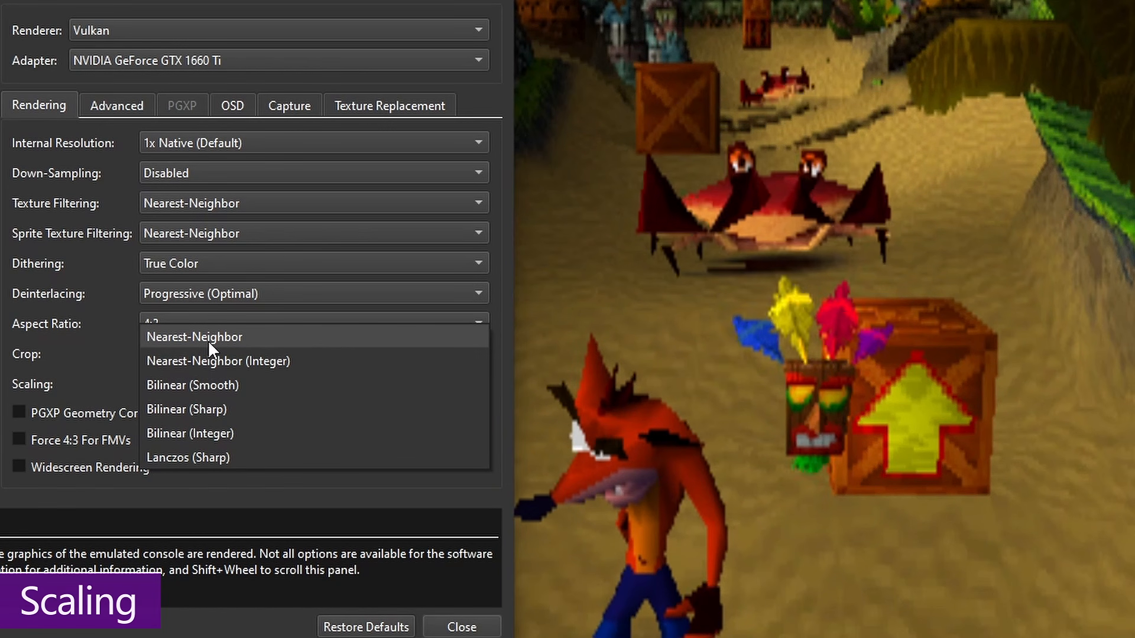
{"action": "left_click", "coordinate": [208, 339]}
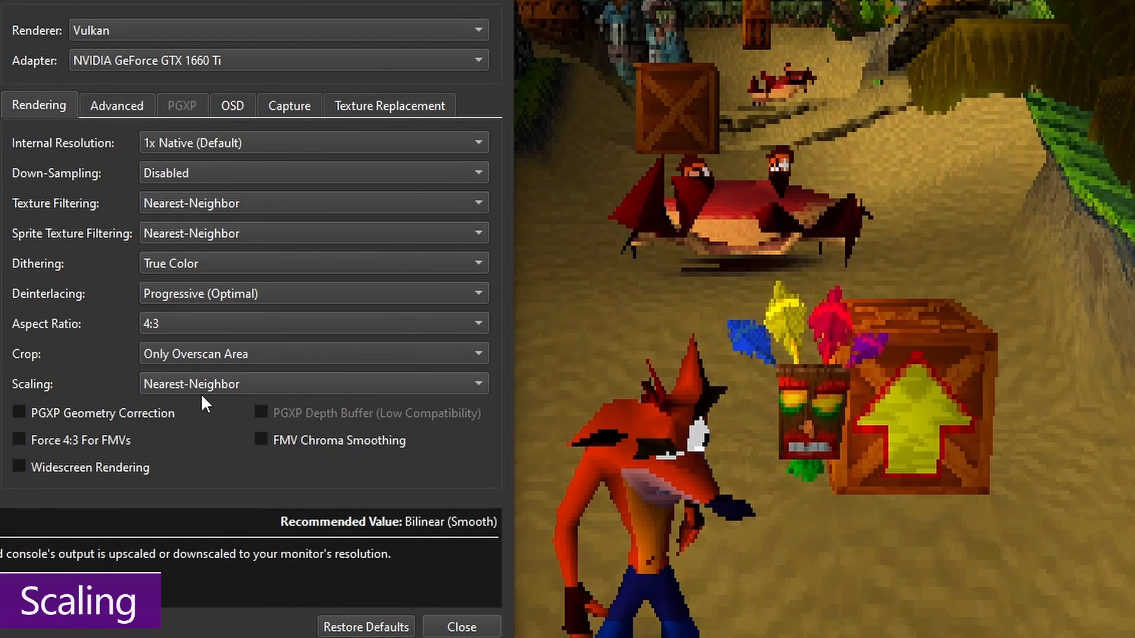
- Switch the scaling through Bilinear (Smooth), Bilinear (Sharp) and Lanczos (Sharp) to compare the filters
{"action": "left_click", "coordinate": [192, 384]}
{"action": "left_click", "coordinate": [201, 409]}
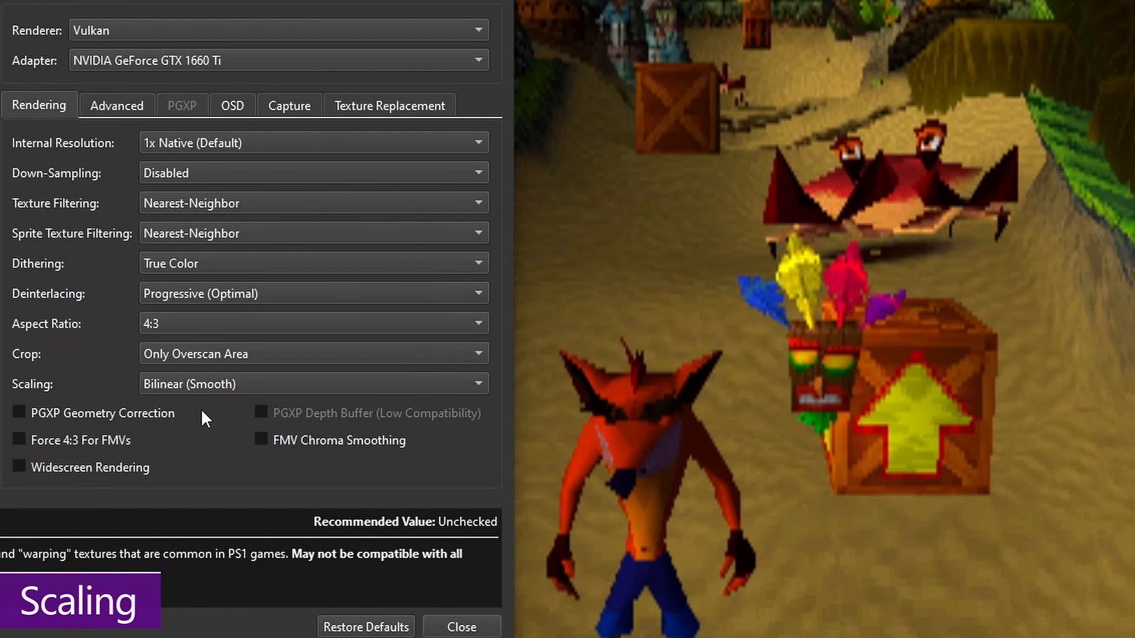
{"action": "left_click", "coordinate": [192, 386]}
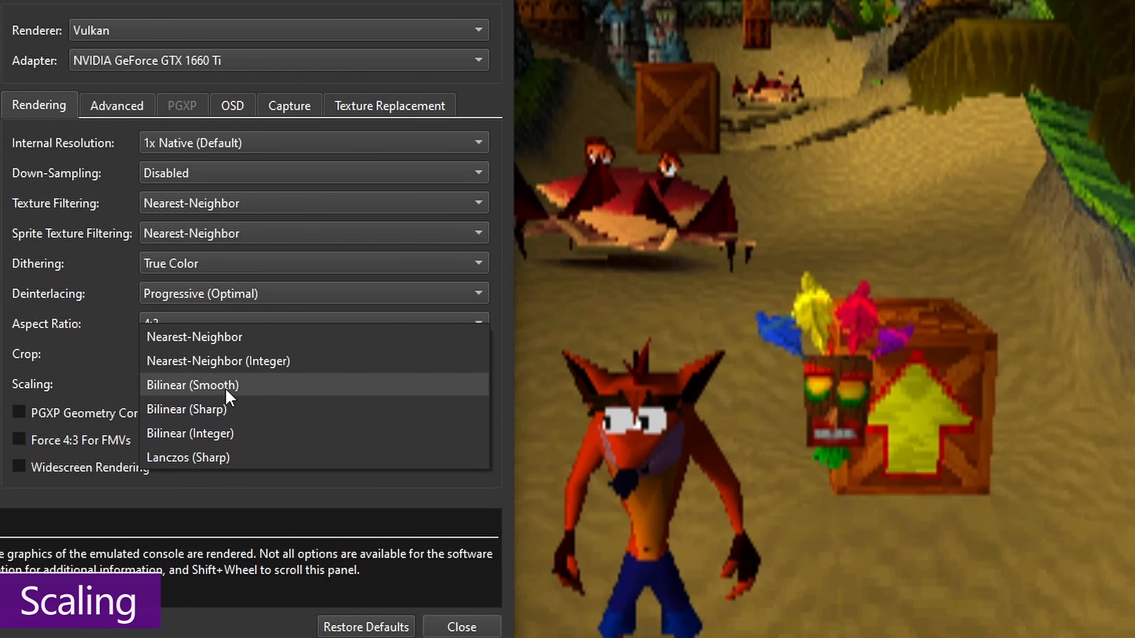
{"action": "left_click", "coordinate": [212, 407]}
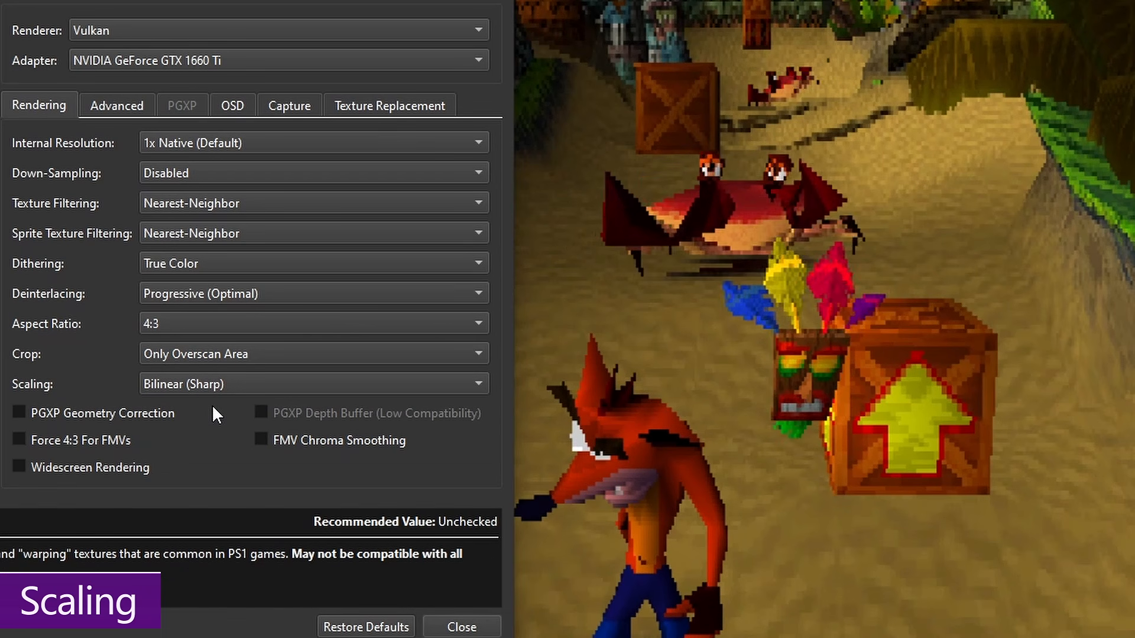
{"action": "left_click", "coordinate": [202, 384]}
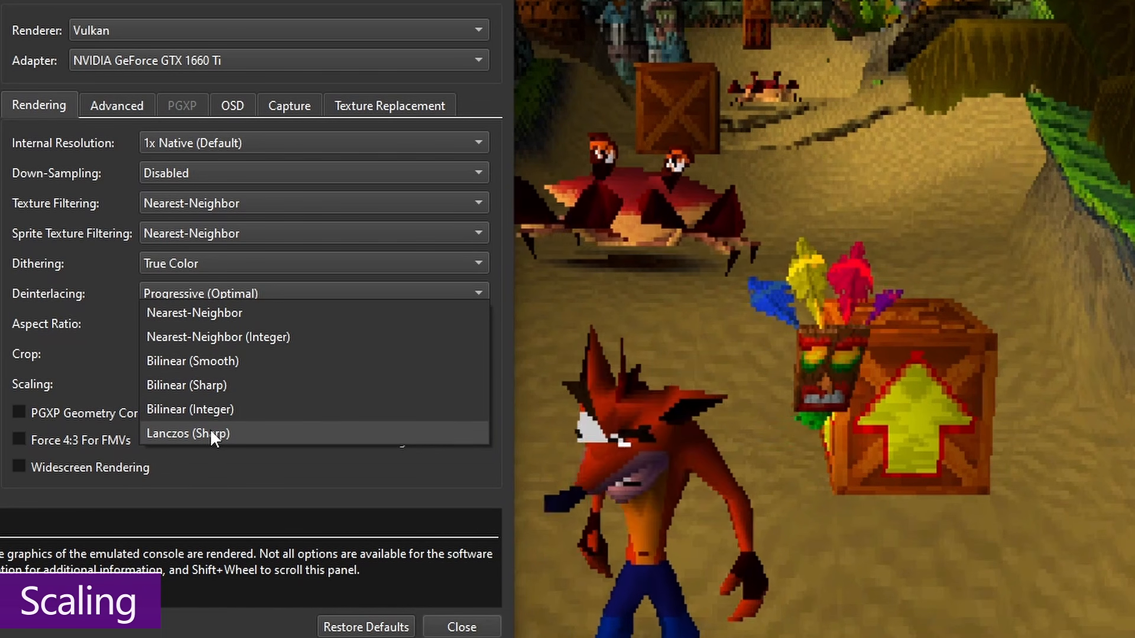
{"action": "left_click", "coordinate": [211, 432]}
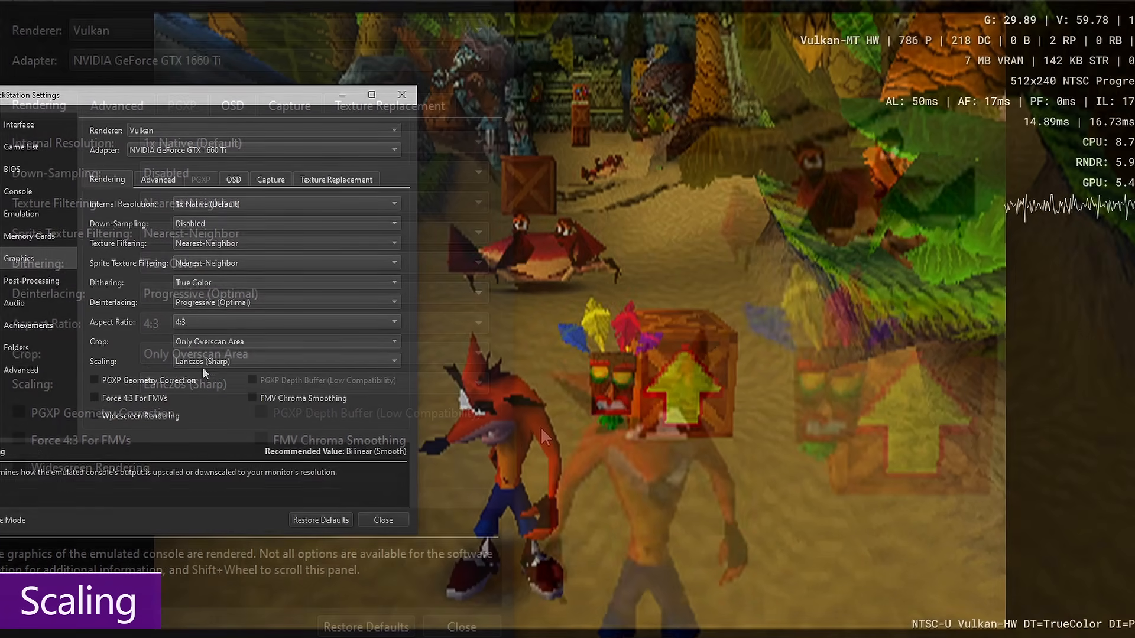
- Set the scaling to Nearest-Neighbor (Integer) and switch between the nearest-neighbor scaling options
{"action": "left_click", "coordinate": [195, 384]}
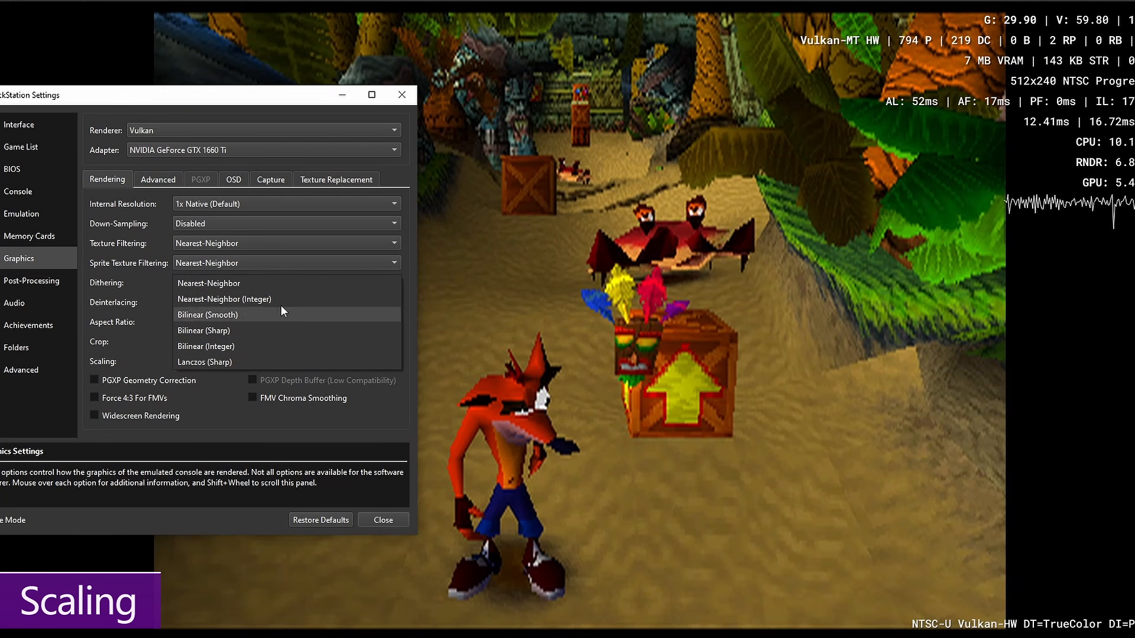
{"action": "left_click", "coordinate": [239, 300]}
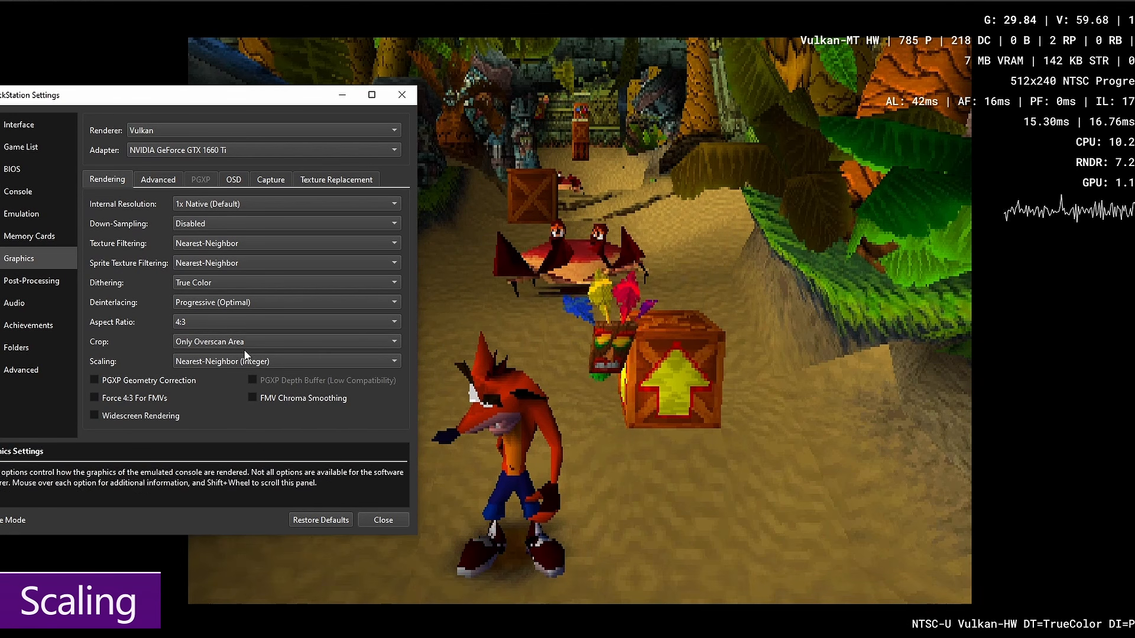
{"action": "left_click", "coordinate": [219, 362]}
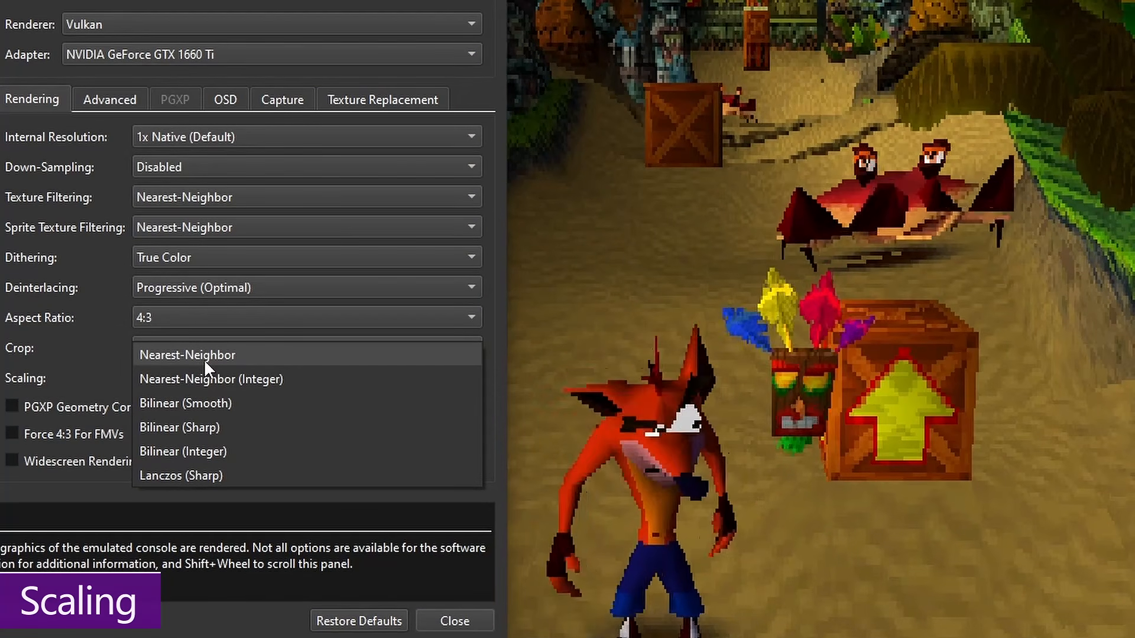
{"action": "left_click", "coordinate": [207, 376]}
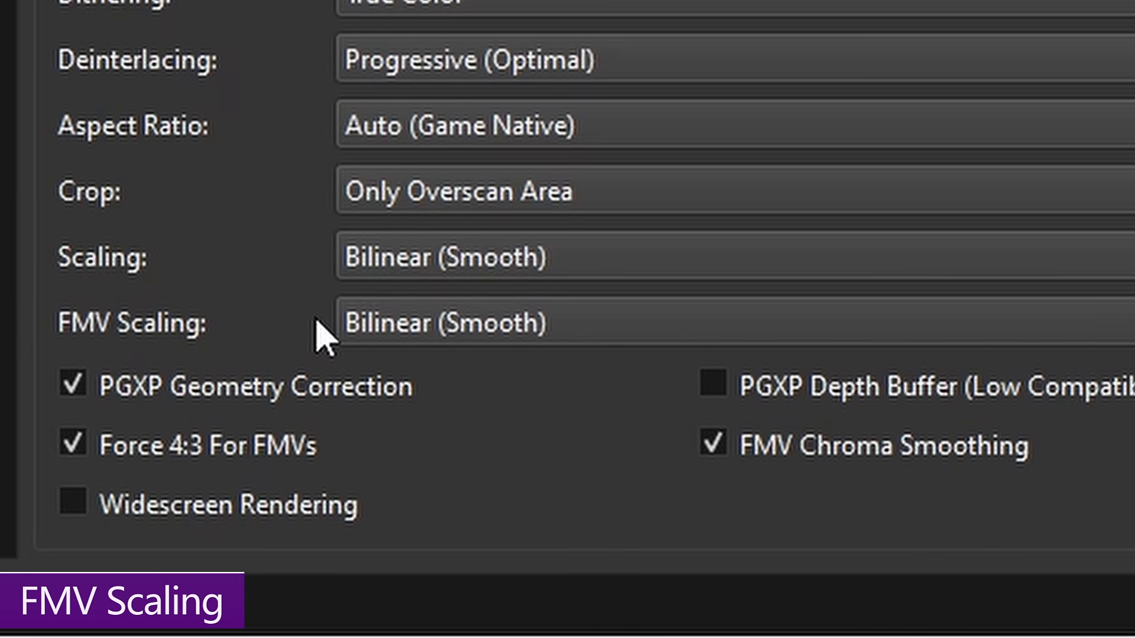
{"action": "left_click", "coordinate": [388, 261]}
{"action": "left_click", "coordinate": [408, 160]}
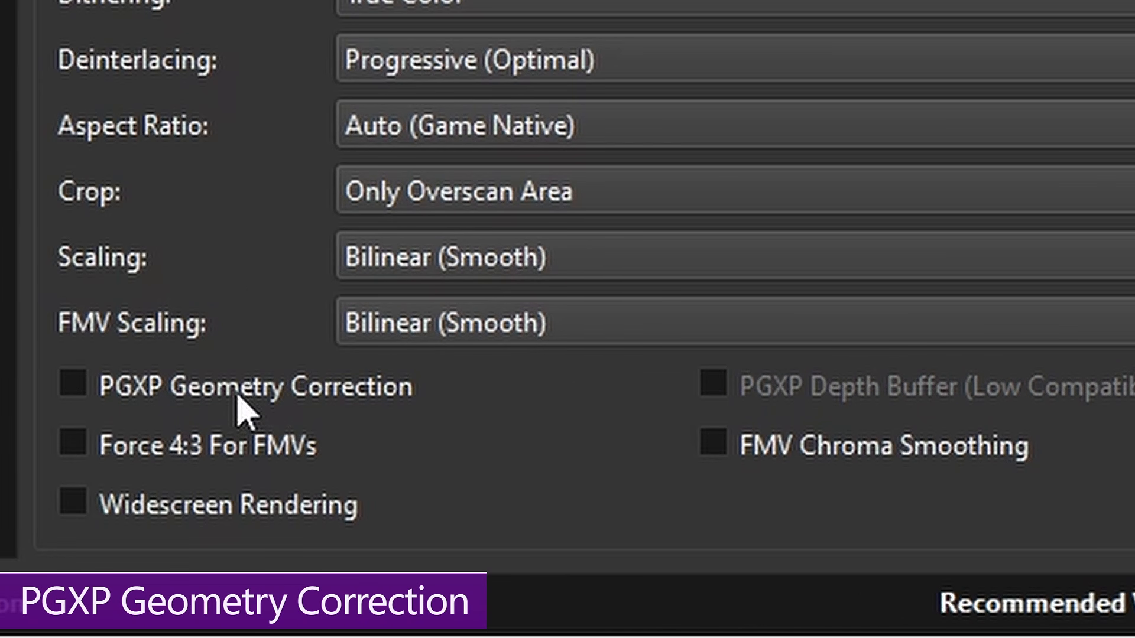
- Enable PGXP Geometry Correction and open the detailed PGXP settings
{"action": "left_click", "coordinate": [237, 397]}
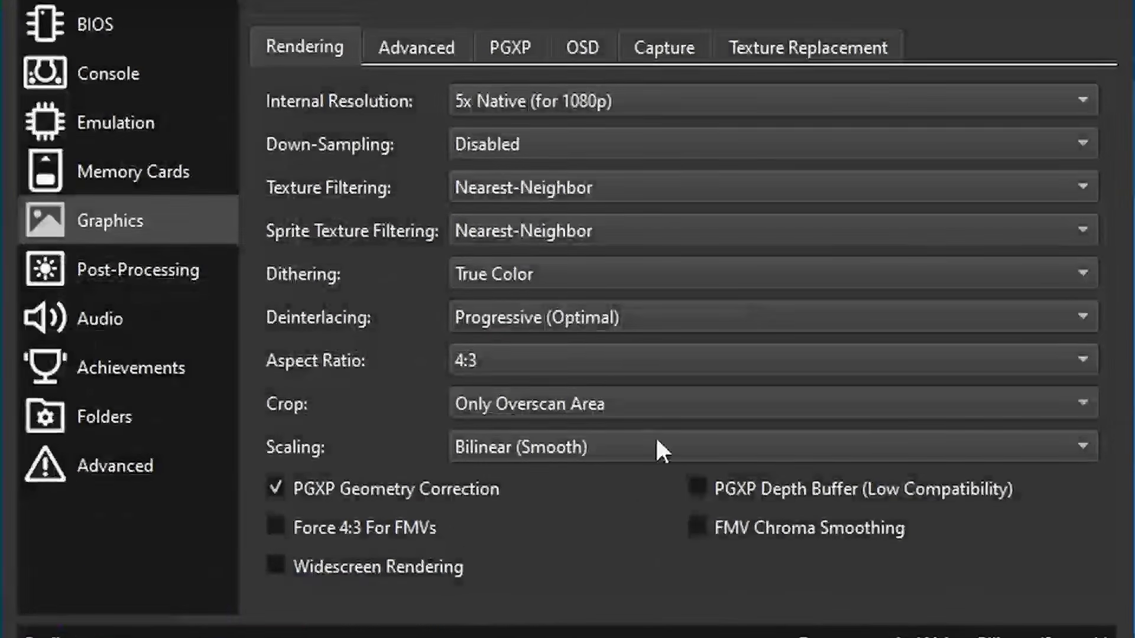
{"action": "left_click", "coordinate": [512, 49]}
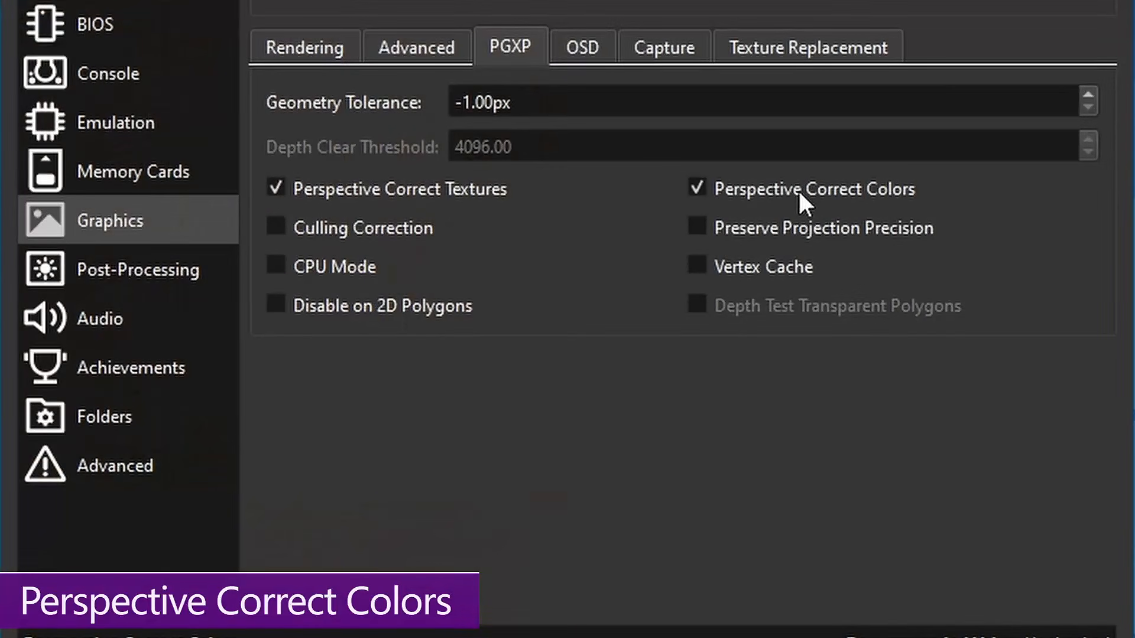
- Disable Perspective Correct Colors and enable Culling Correction for PGXP, then return to the rendering settings
{"action": "left_click", "coordinate": [799, 190]}
{"action": "left_click", "coordinate": [335, 235]}
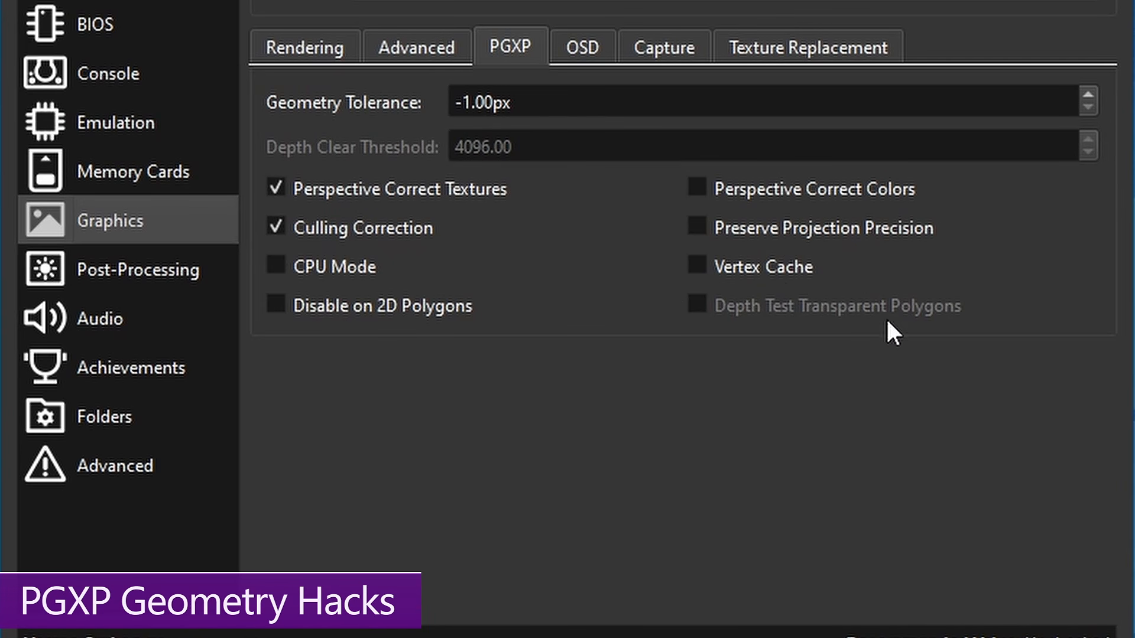
{"action": "left_click", "coordinate": [338, 58]}
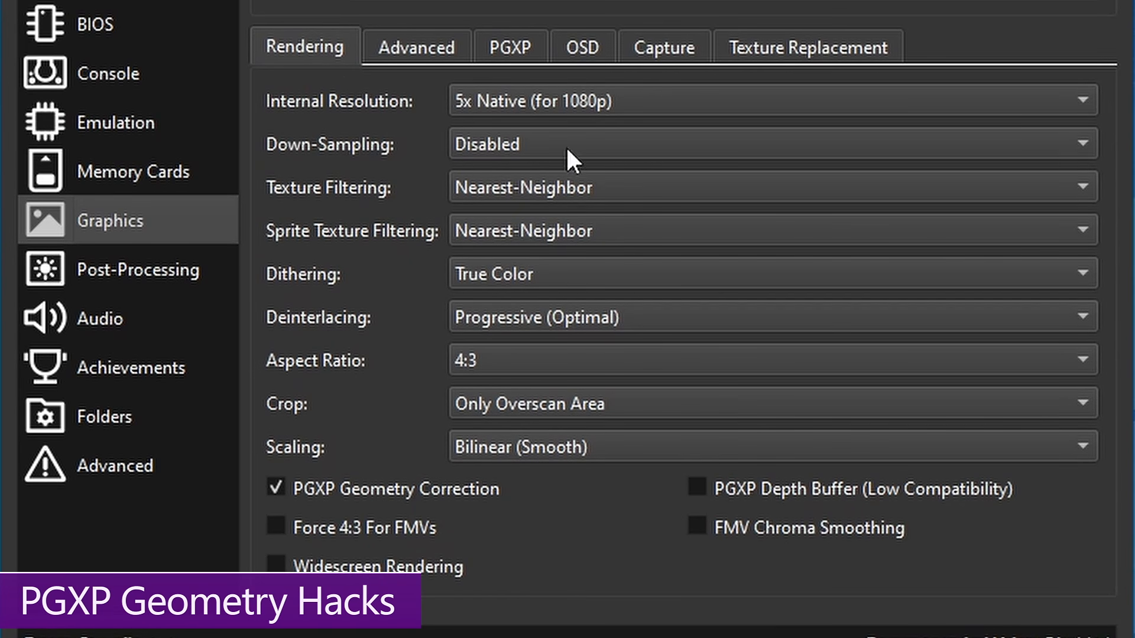
- Look over the PGXP settings and the advanced display options for screen position, rotation and multi-sampling
{"action": "left_click", "coordinate": [509, 48]}
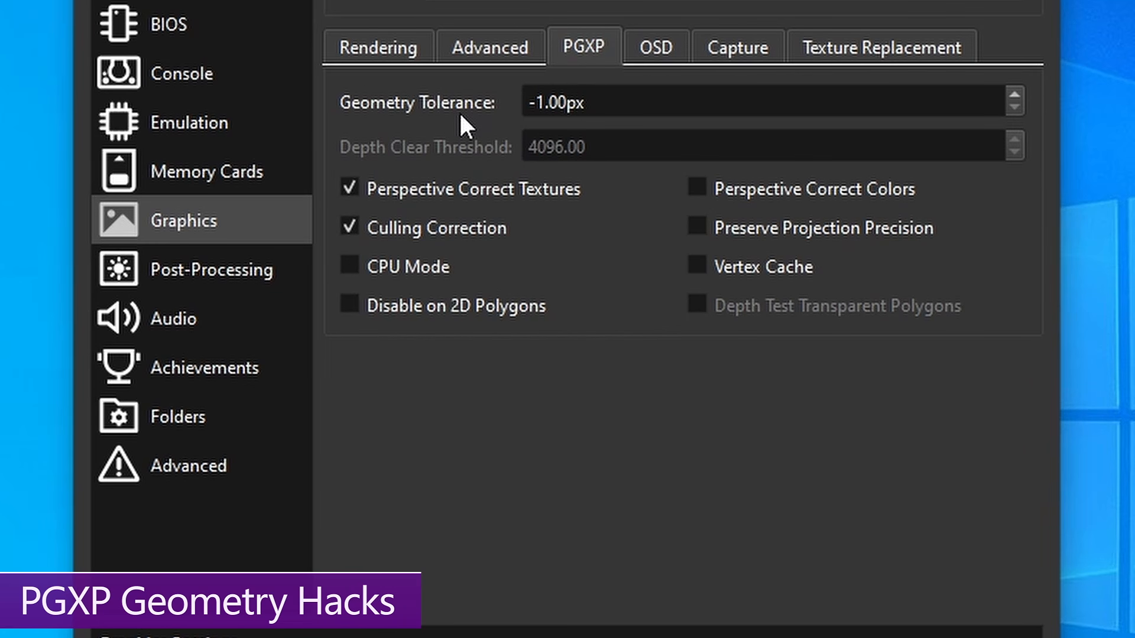
{"action": "left_click", "coordinate": [489, 47]}
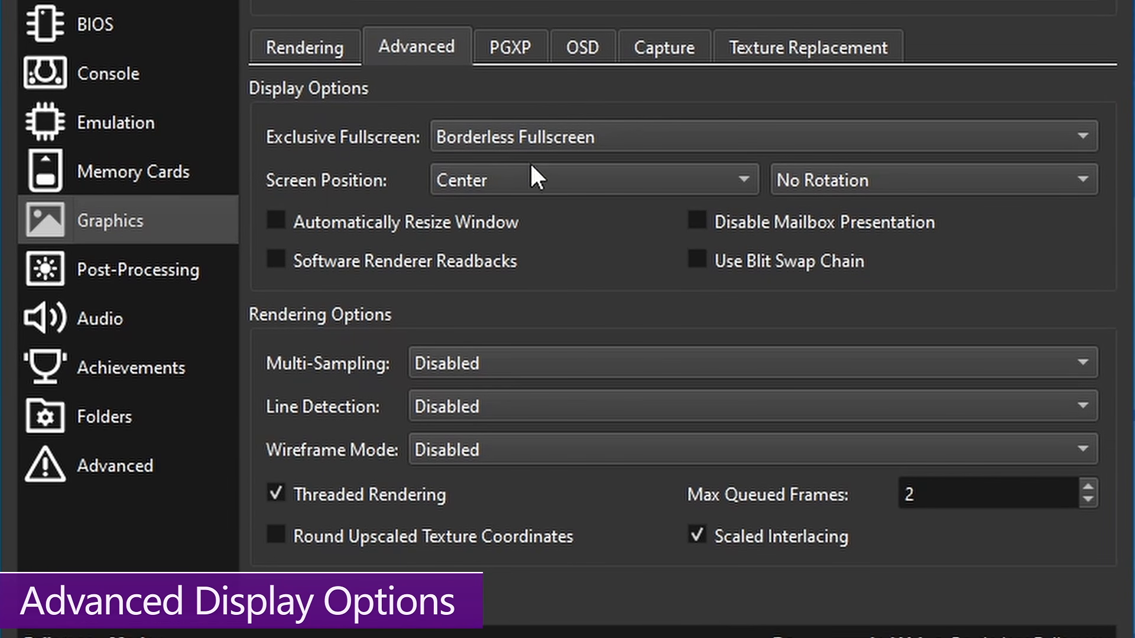
{"action": "left_click", "coordinate": [488, 182]}
{"action": "left_click", "coordinate": [828, 176]}
{"action": "left_click", "coordinate": [829, 176]}
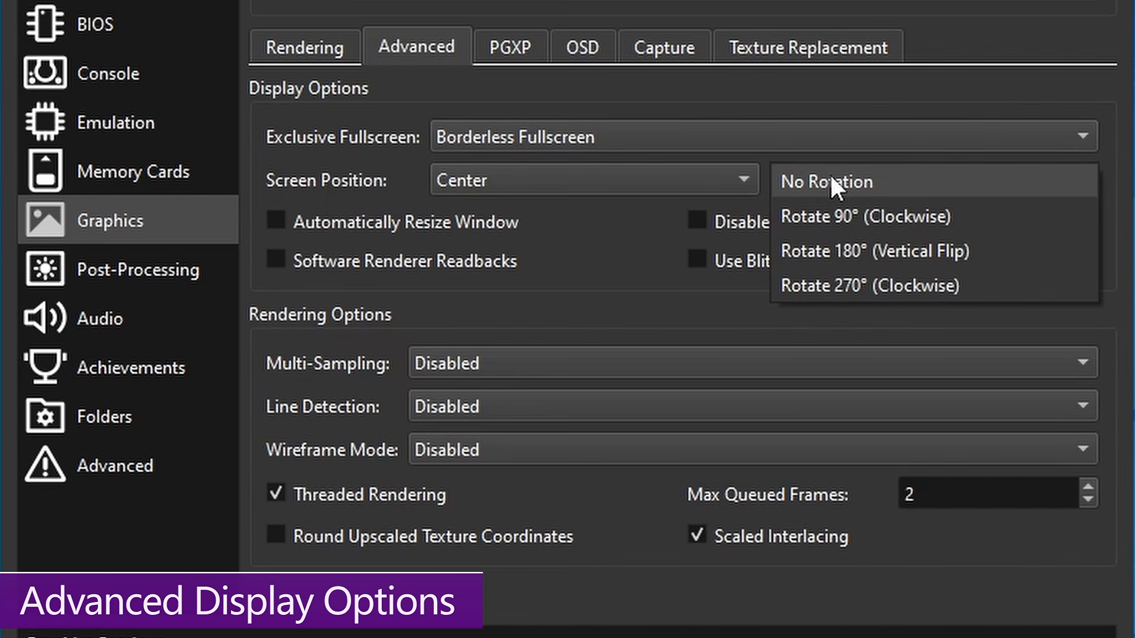
{"action": "left_click", "coordinate": [338, 188]}
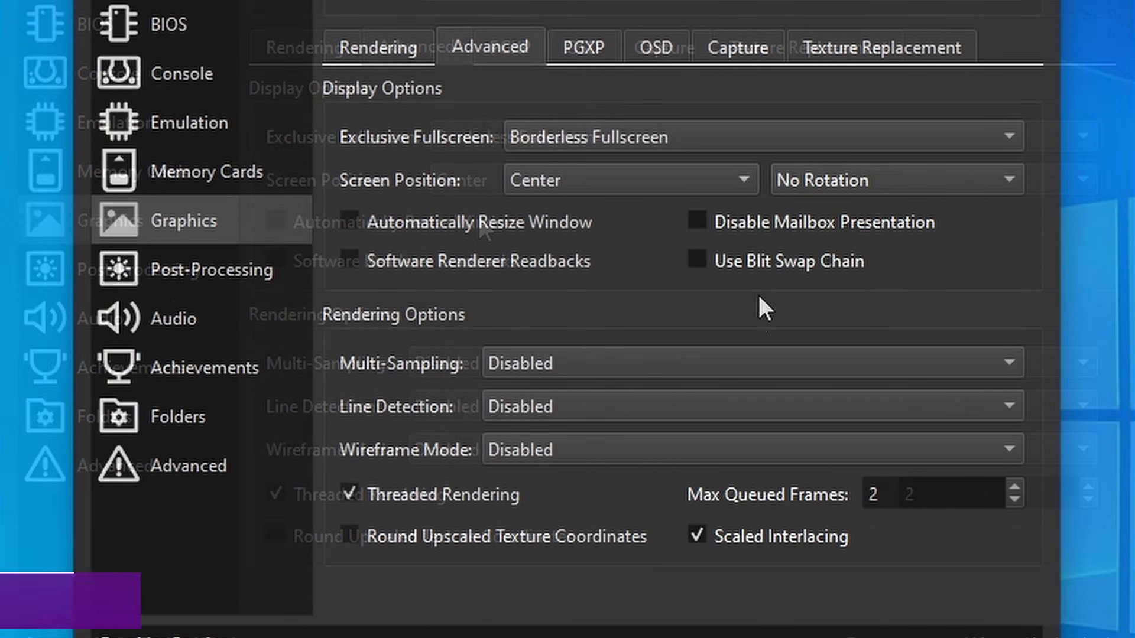
{"action": "left_click", "coordinate": [499, 378]}
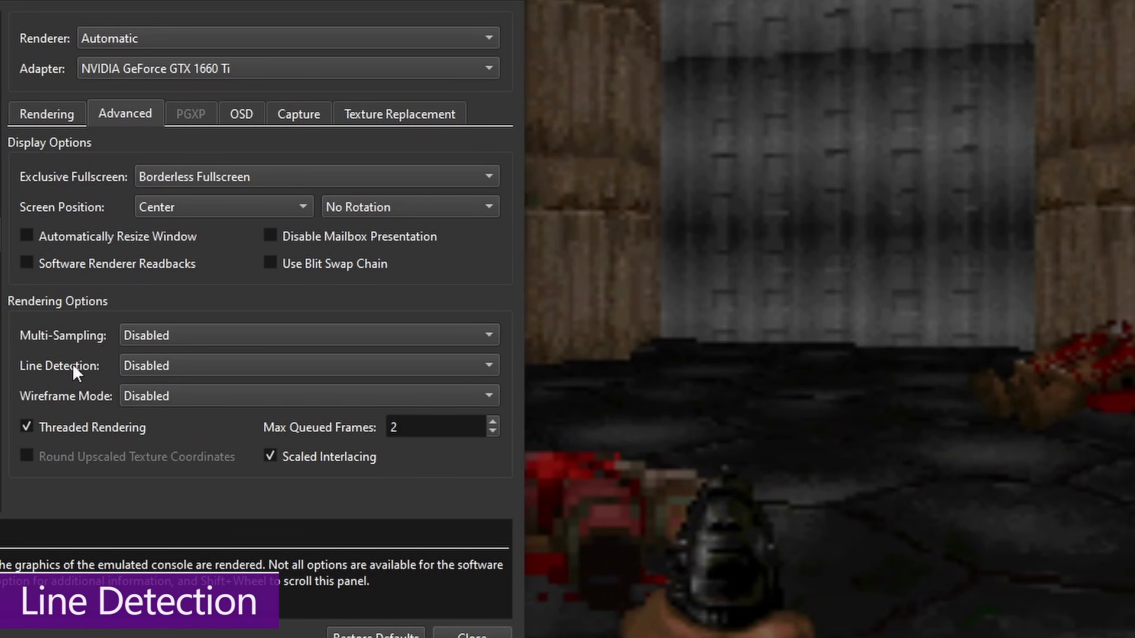
- Set the game's internal rendering resolution to 5x Native (for 1080p)
{"action": "left_click", "coordinate": [59, 115]}
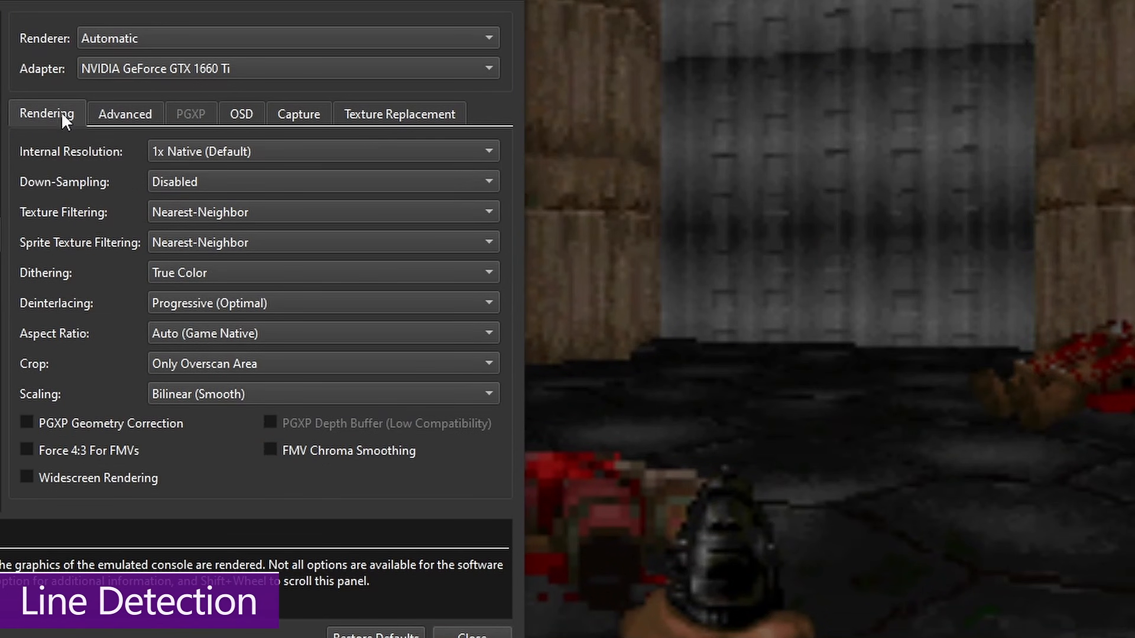
{"action": "left_click", "coordinate": [195, 155]}
{"action": "left_click", "coordinate": [256, 248]}
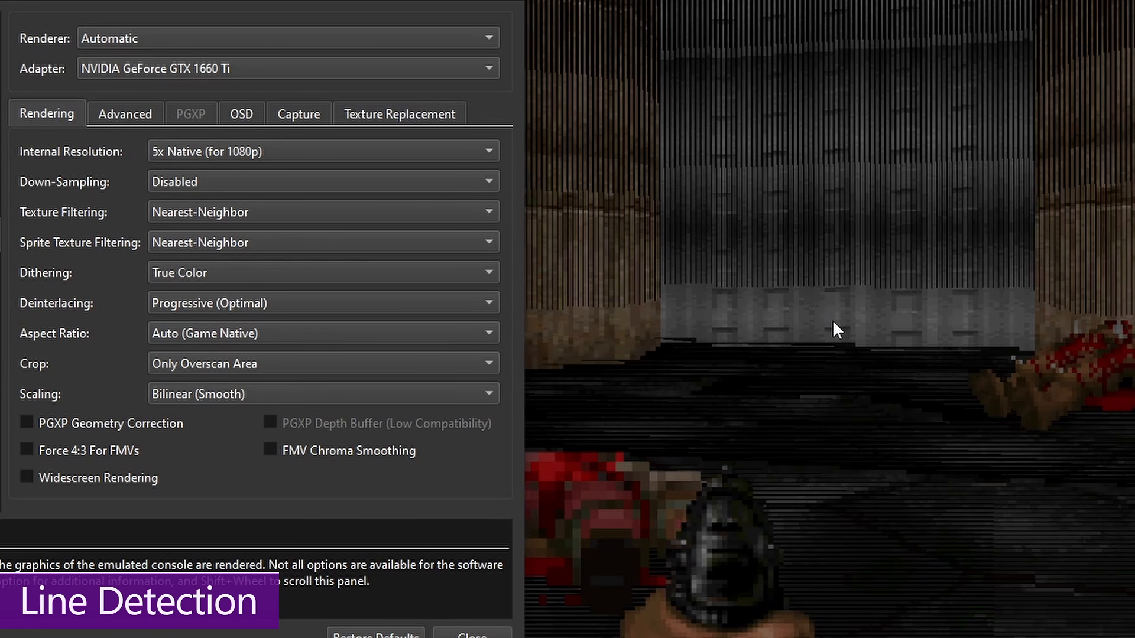
- Set Line Detection to Triangles (Aggressive) in the advanced rendering options
{"action": "left_click", "coordinate": [129, 110]}
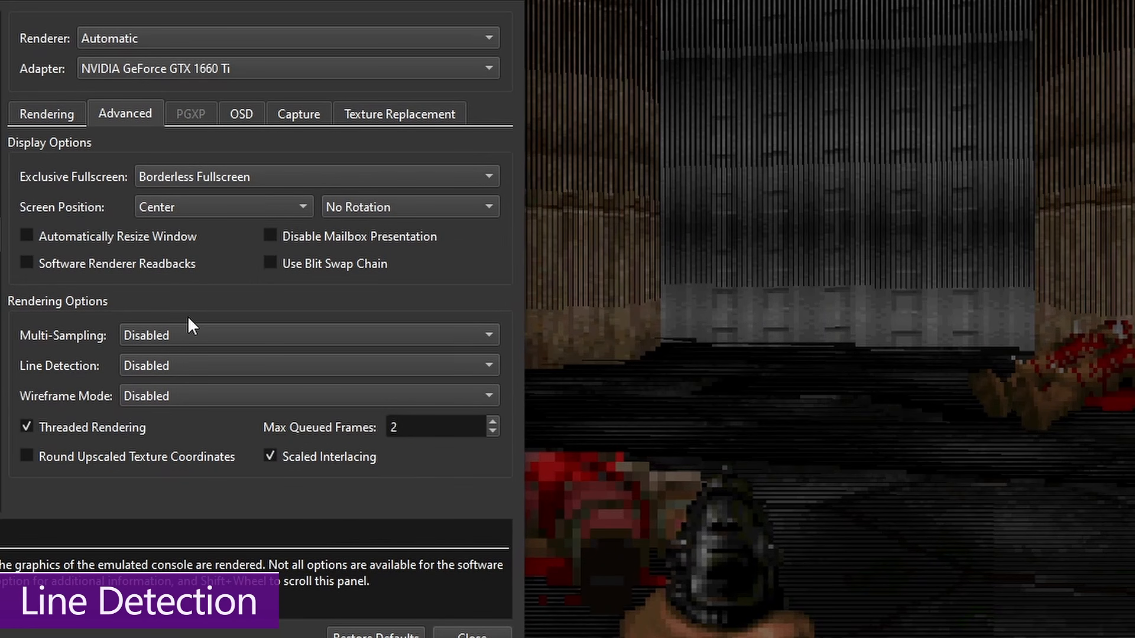
{"action": "left_click", "coordinate": [165, 365]}
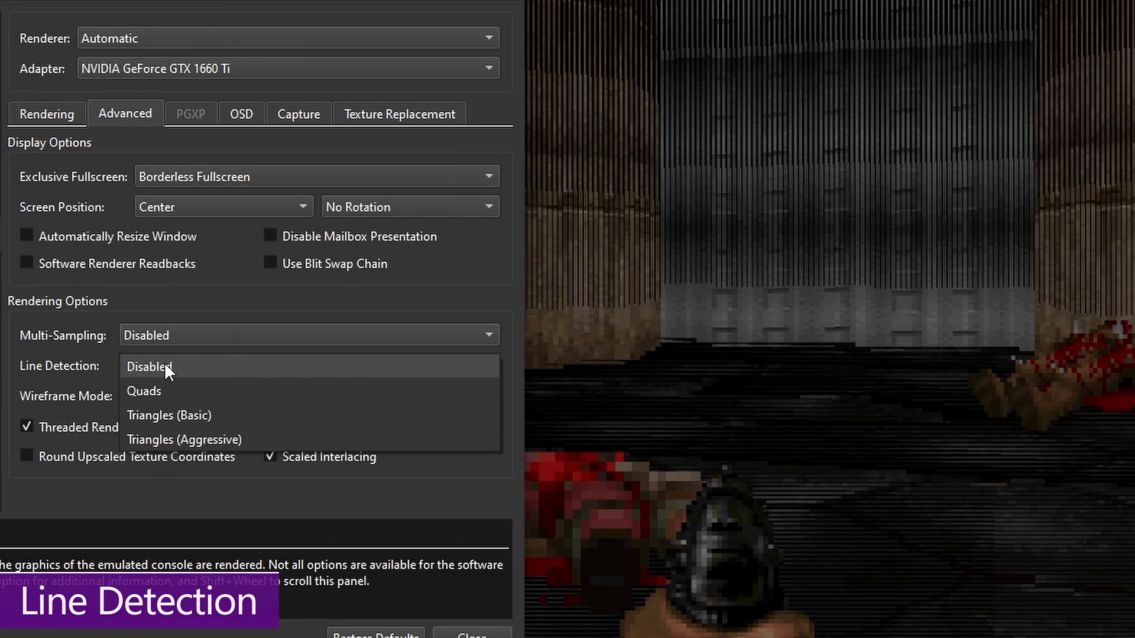
{"action": "left_click", "coordinate": [186, 436]}
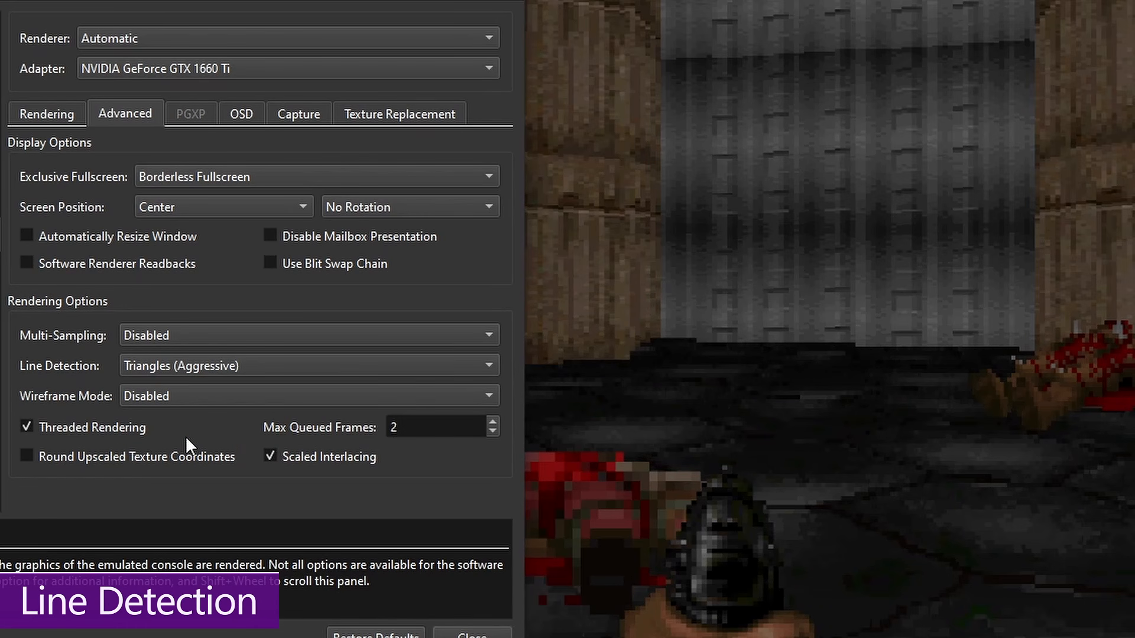
{"action": "mouse_move", "coordinate": [350, 334]}
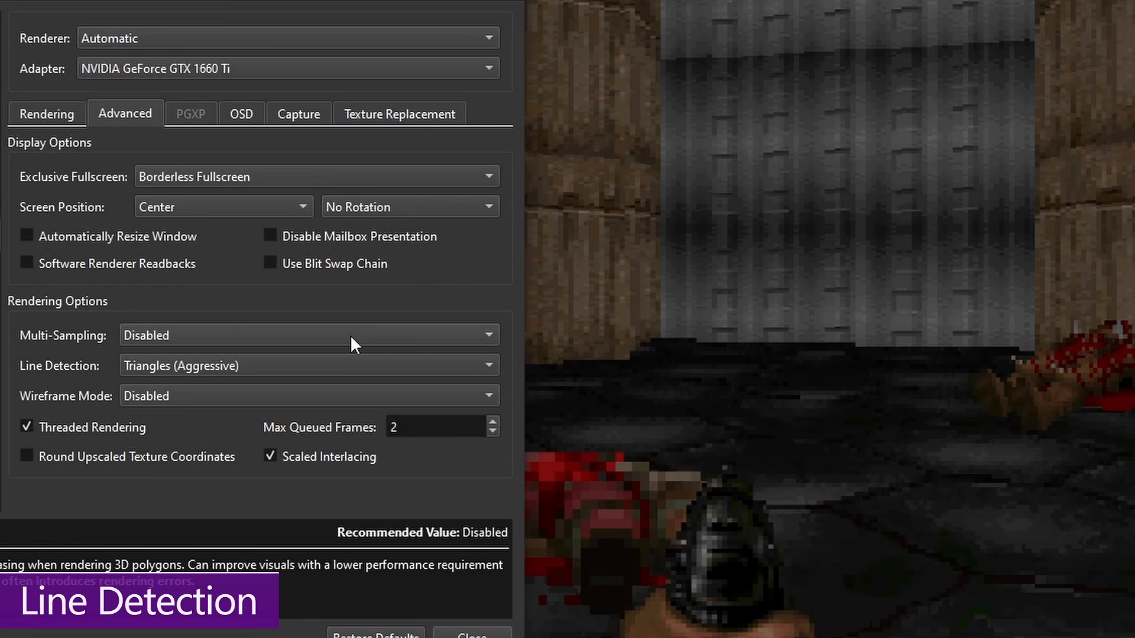
{"action": "mouse_move", "coordinate": [193, 375]}
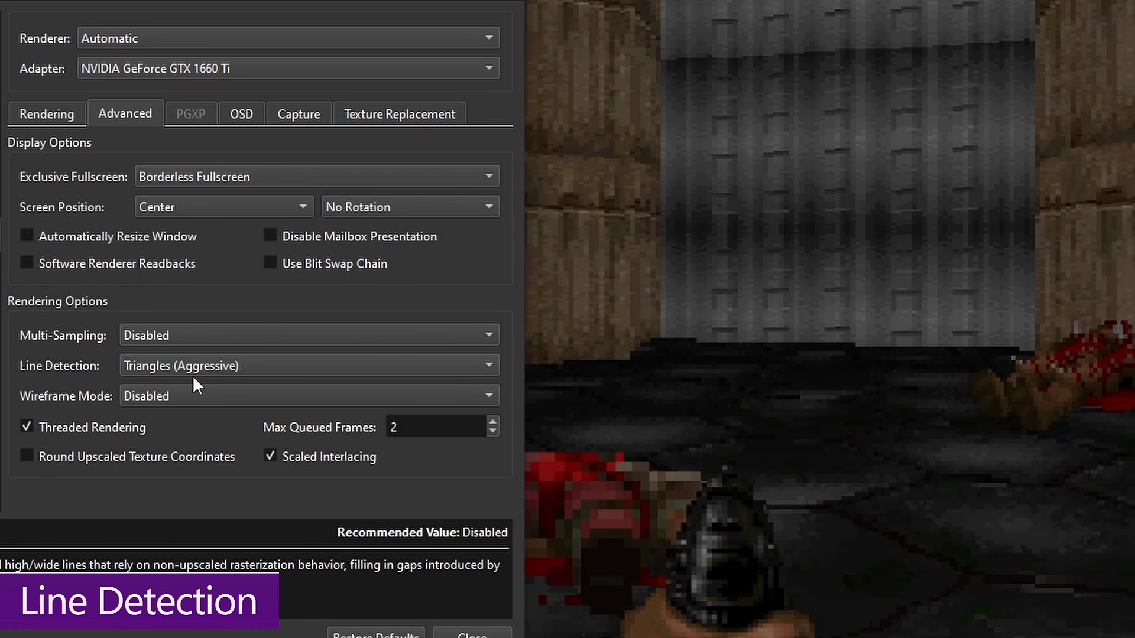
{"action": "left_click", "coordinate": [155, 372]}
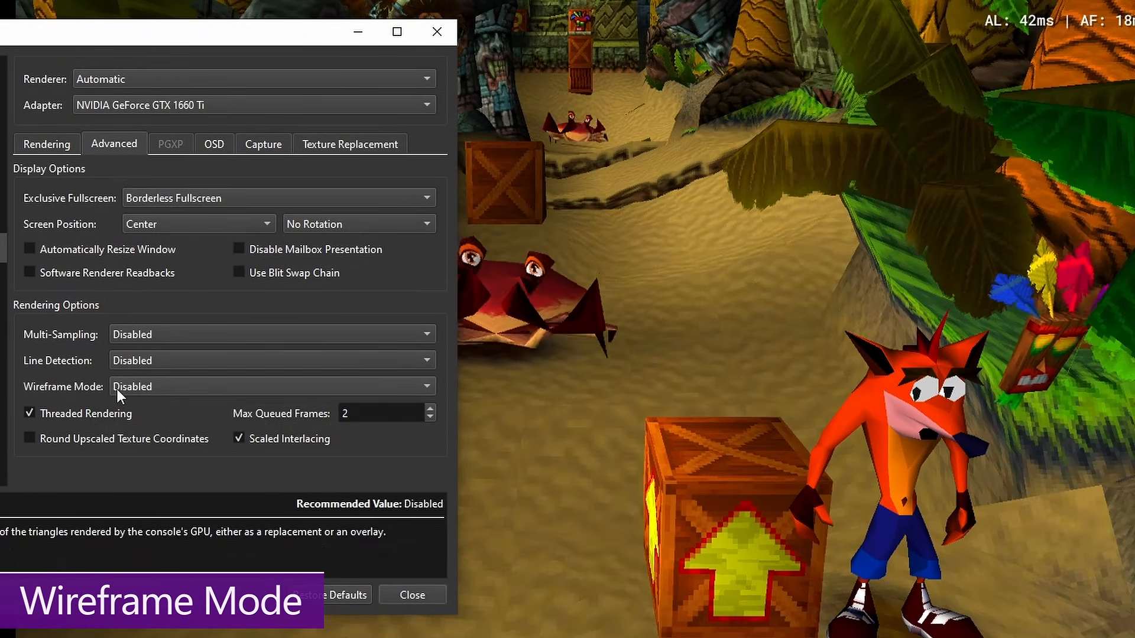
- Set Wireframe Mode to Only Wireframe, and switch it to another mode for comparison
{"action": "left_click", "coordinate": [127, 387]}
{"action": "left_click", "coordinate": [151, 427]}
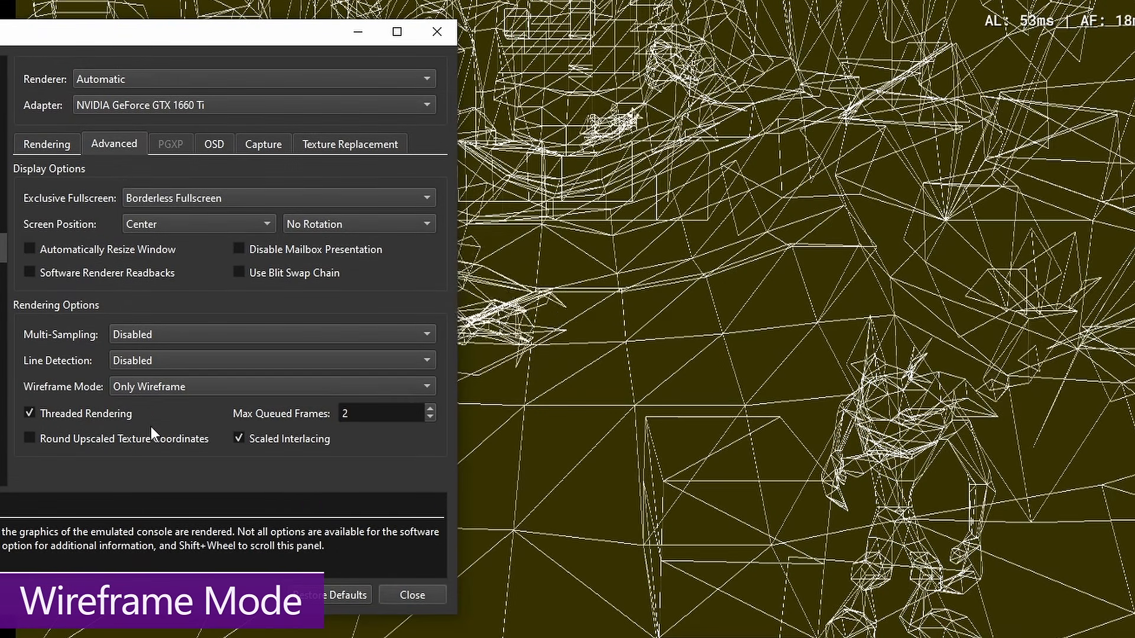
{"action": "left_click", "coordinate": [147, 386]}
{"action": "left_click", "coordinate": [144, 365]}
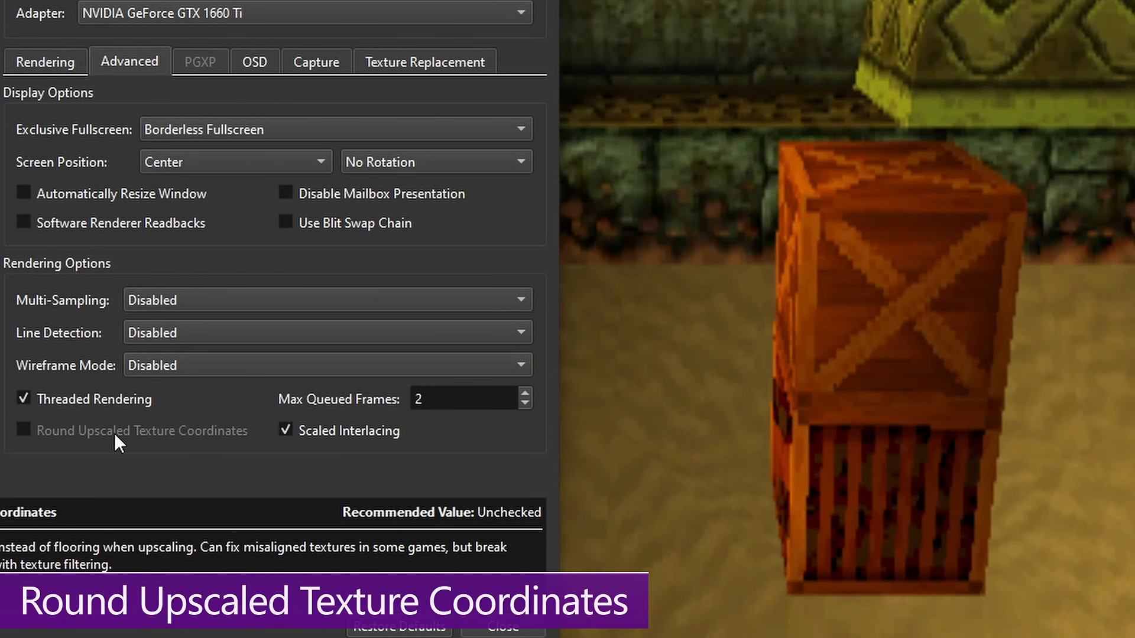
- Raise the internal resolution to 5x Native (for 1080p) in the rendering settings
{"action": "left_click", "coordinate": [56, 62]}
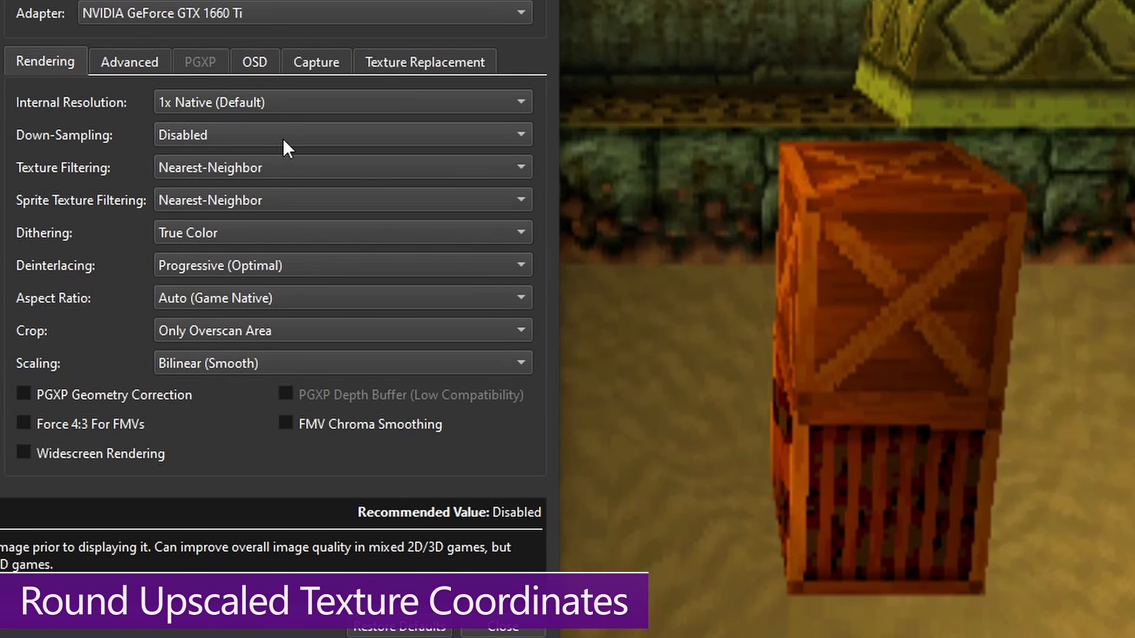
{"action": "left_click", "coordinate": [172, 102]}
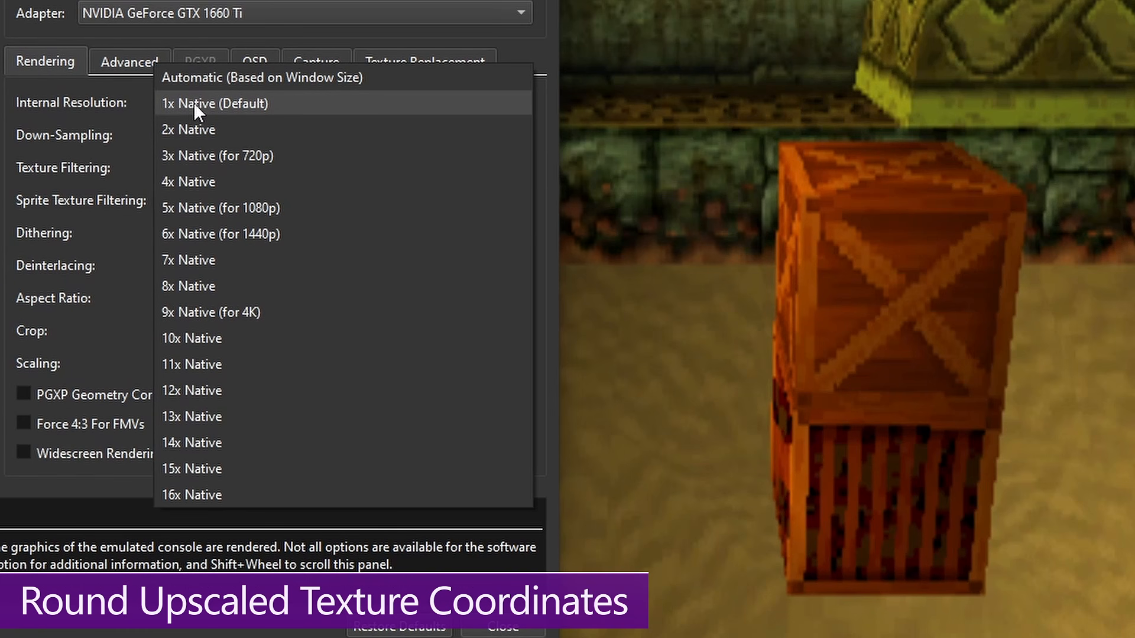
{"action": "left_click", "coordinate": [228, 204]}
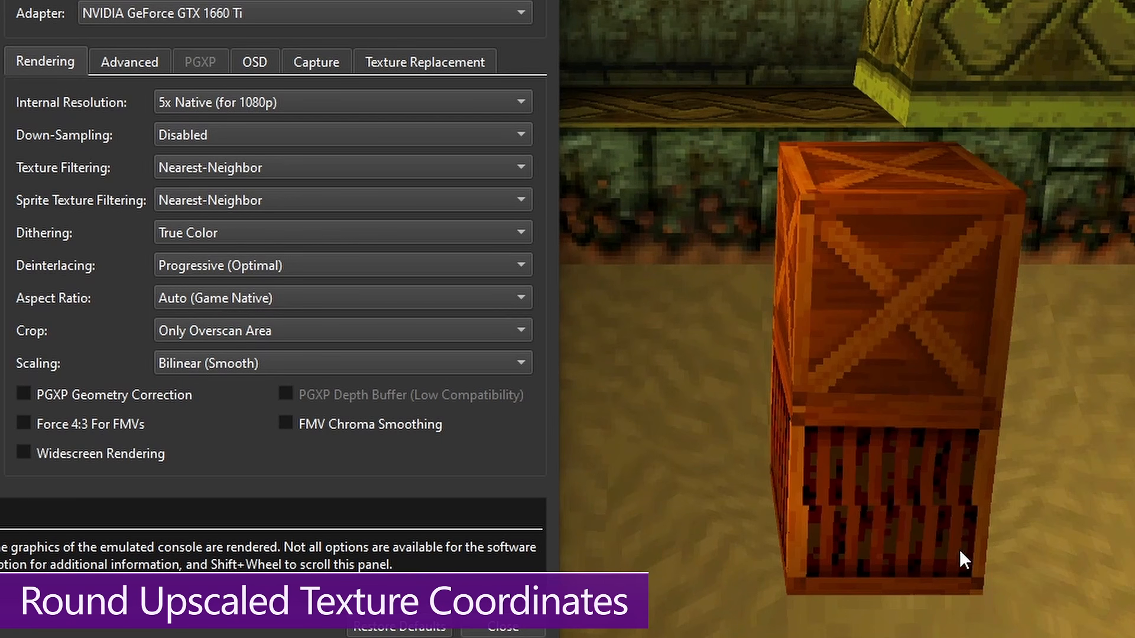
- Enable Round Upscaled Texture Coordinates in the advanced rendering options
{"action": "left_click", "coordinate": [132, 62]}
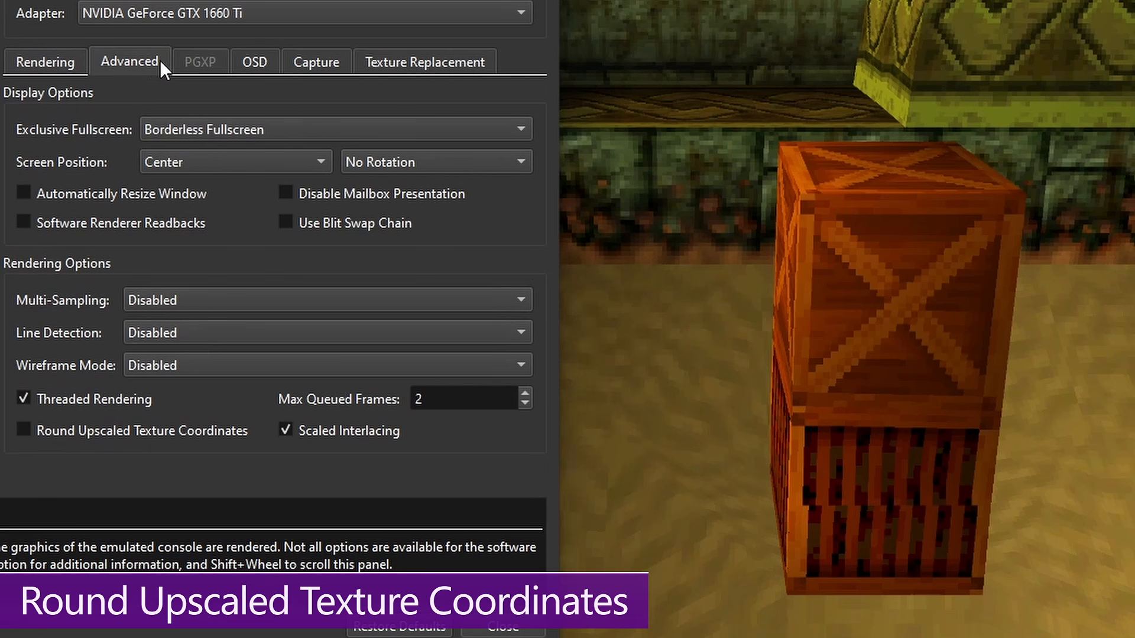
{"action": "left_click", "coordinate": [82, 431]}
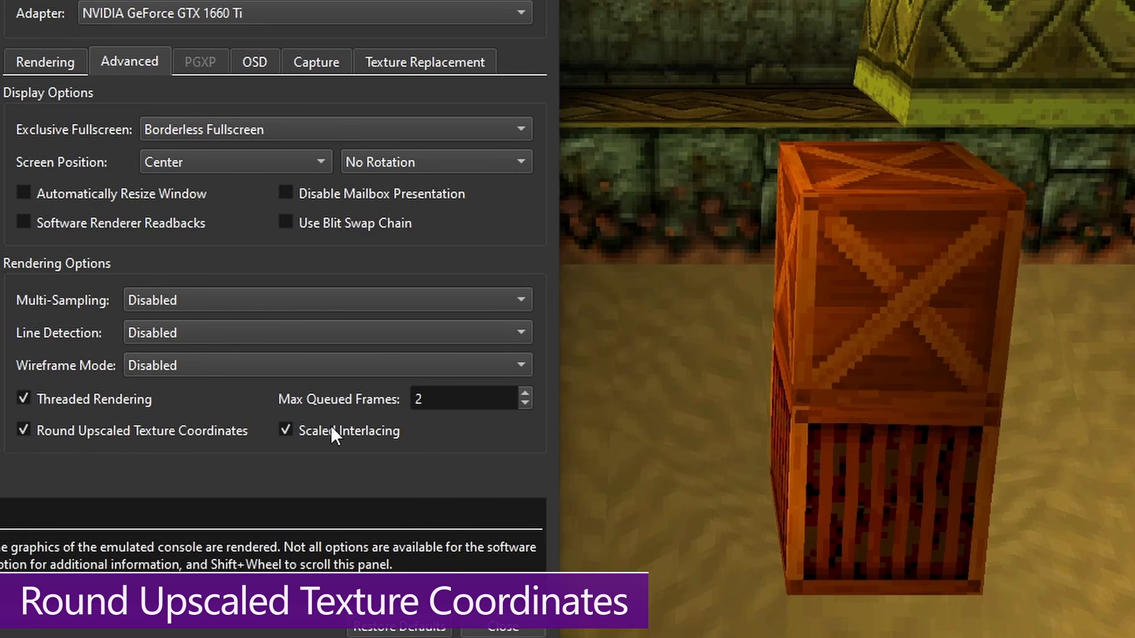
{"action": "mouse_move", "coordinate": [121, 437]}
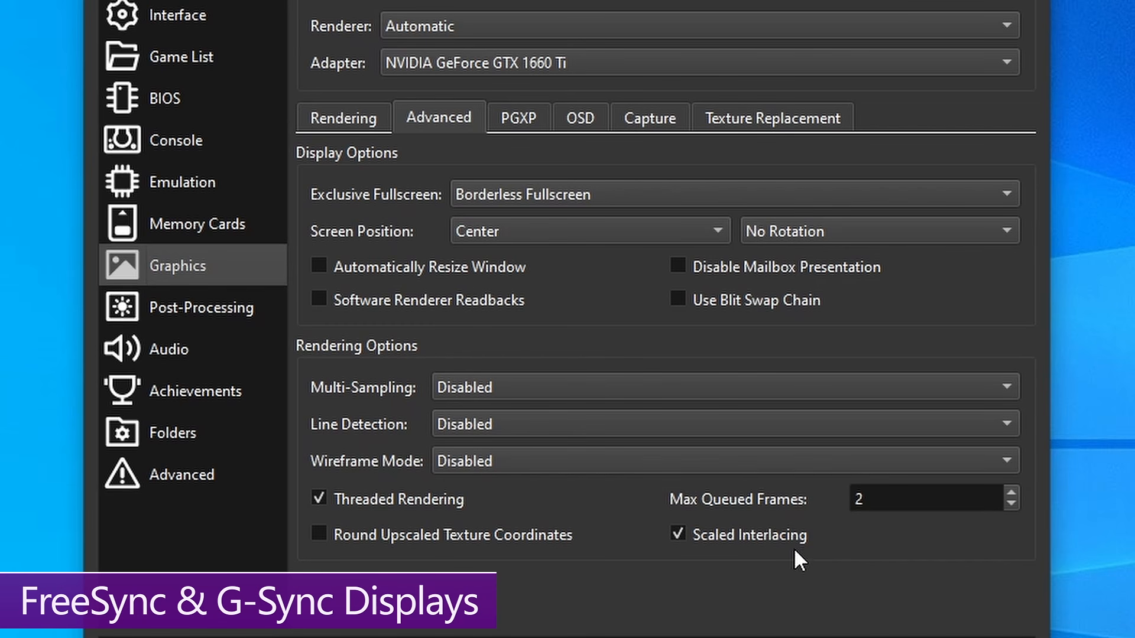
- In the emulation latency controls, enable Optimal Frame Pacing with Reduce Input Latency, and Vertical Sync (VSync) for the 60 Hz non-VRR display setup
{"action": "left_click", "coordinate": [171, 182]}
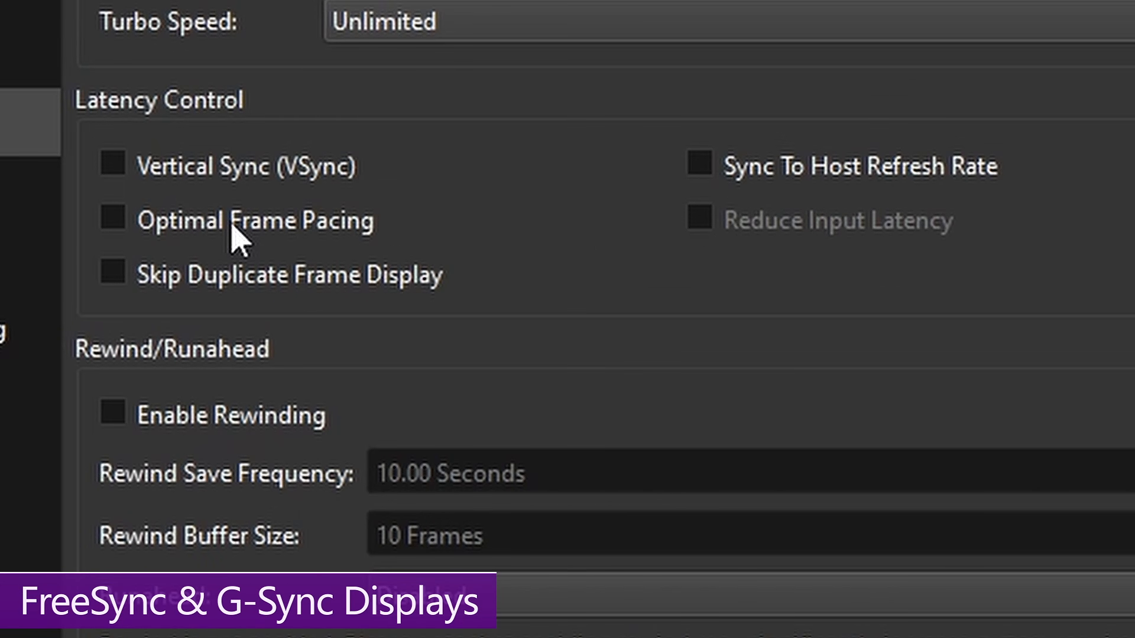
{"action": "left_click", "coordinate": [175, 224]}
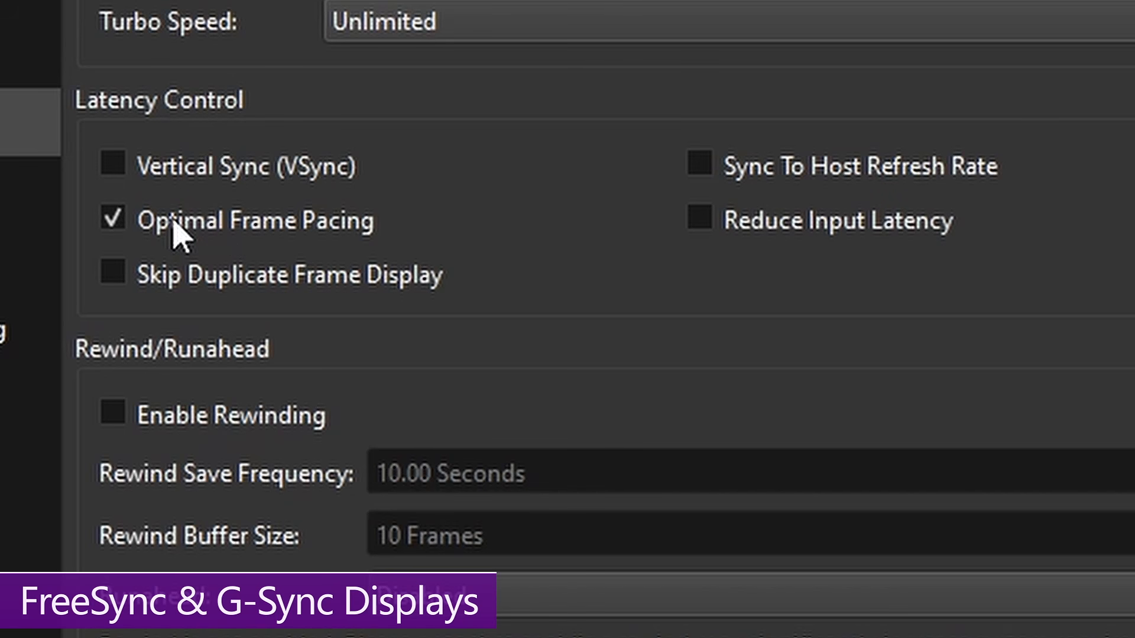
{"action": "left_click", "coordinate": [768, 223]}
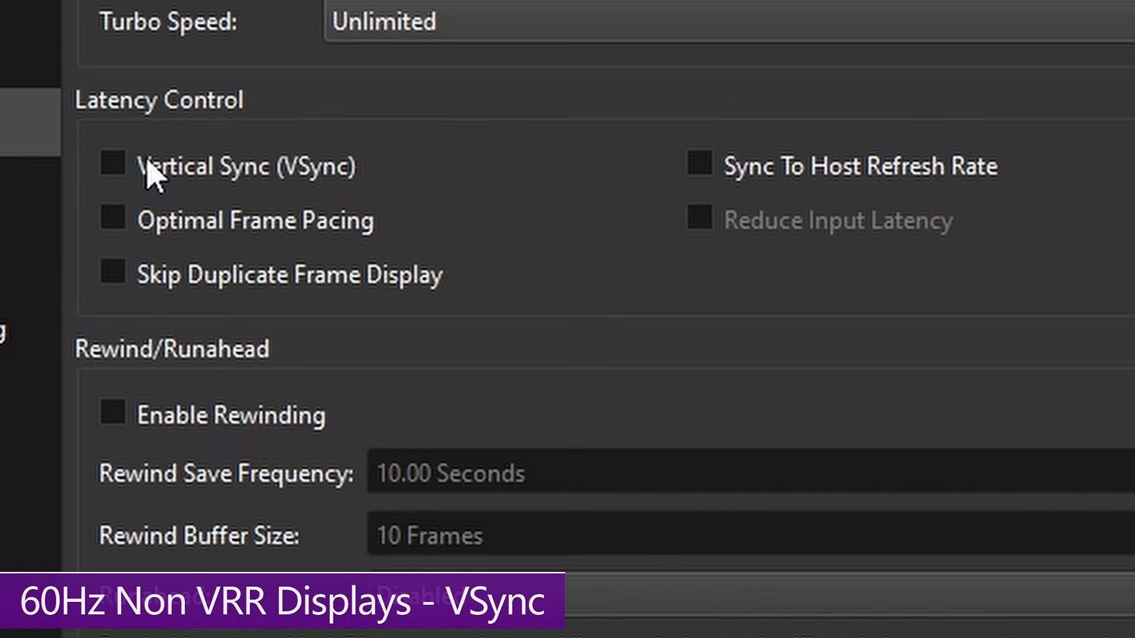
{"action": "left_click", "coordinate": [179, 170]}
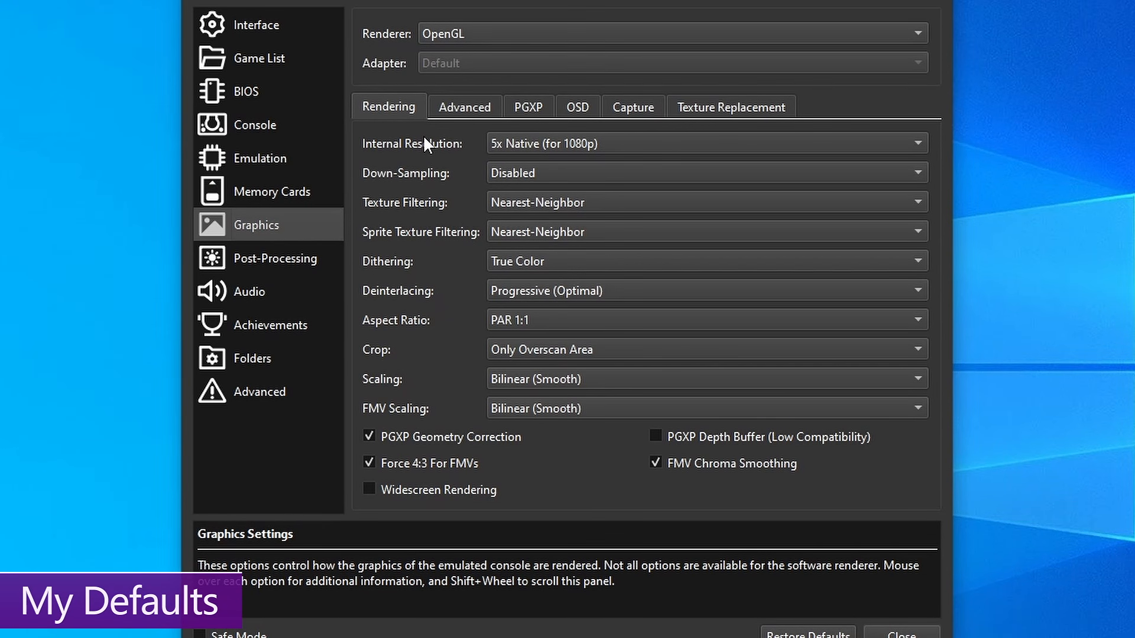
- Review the default graphics configuration across the advanced and PGXP settings, and return to the rendering settings
{"action": "left_click", "coordinate": [464, 108]}
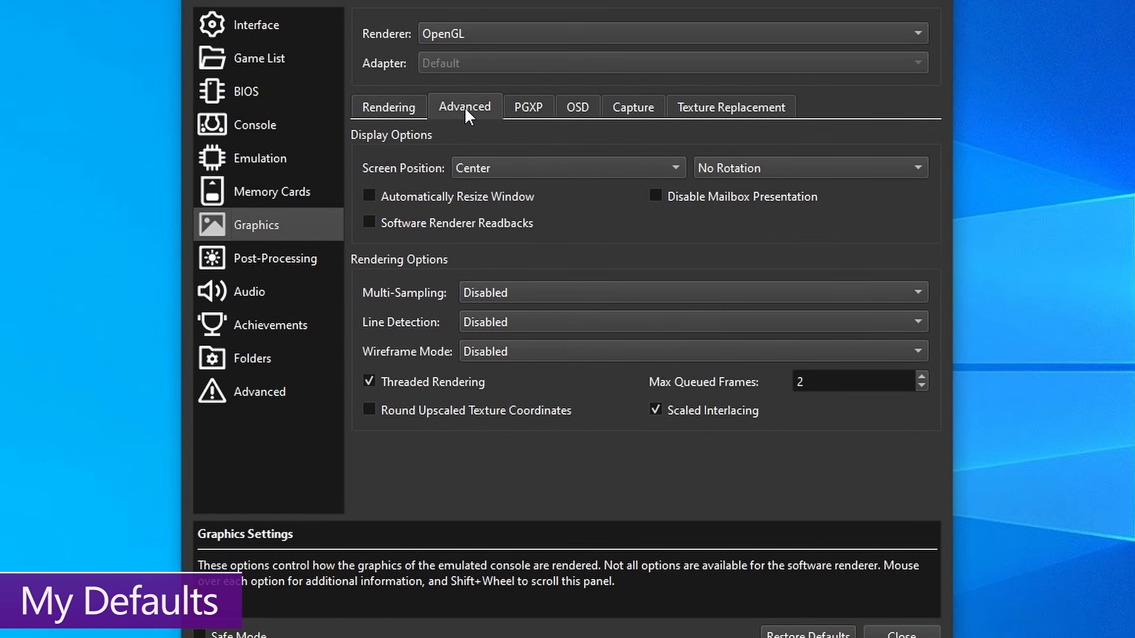
{"action": "left_click", "coordinate": [524, 110]}
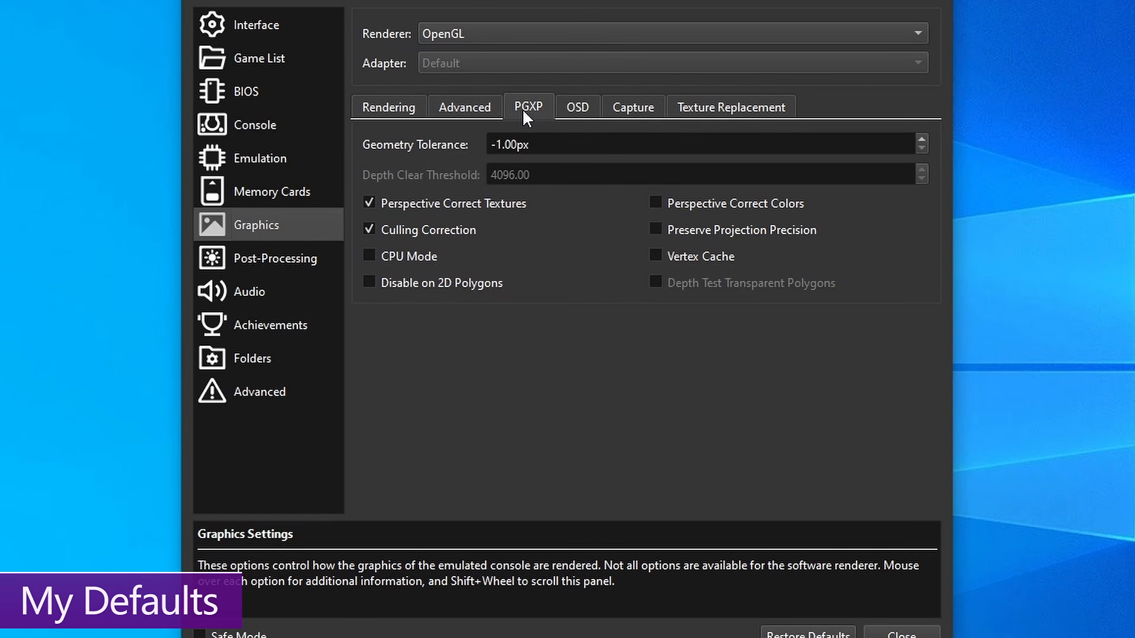
{"action": "left_click", "coordinate": [456, 108]}
{"action": "left_click", "coordinate": [398, 107]}
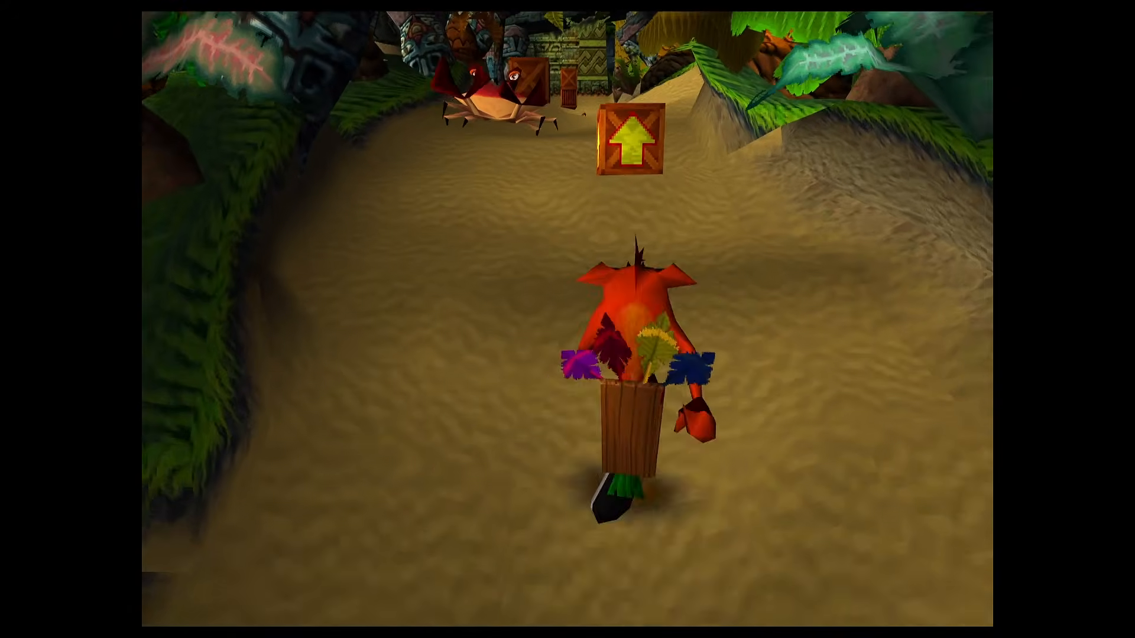
- Switch to the YouTube gameplay video and view it in full screen
{"action": "key", "text": "f"}
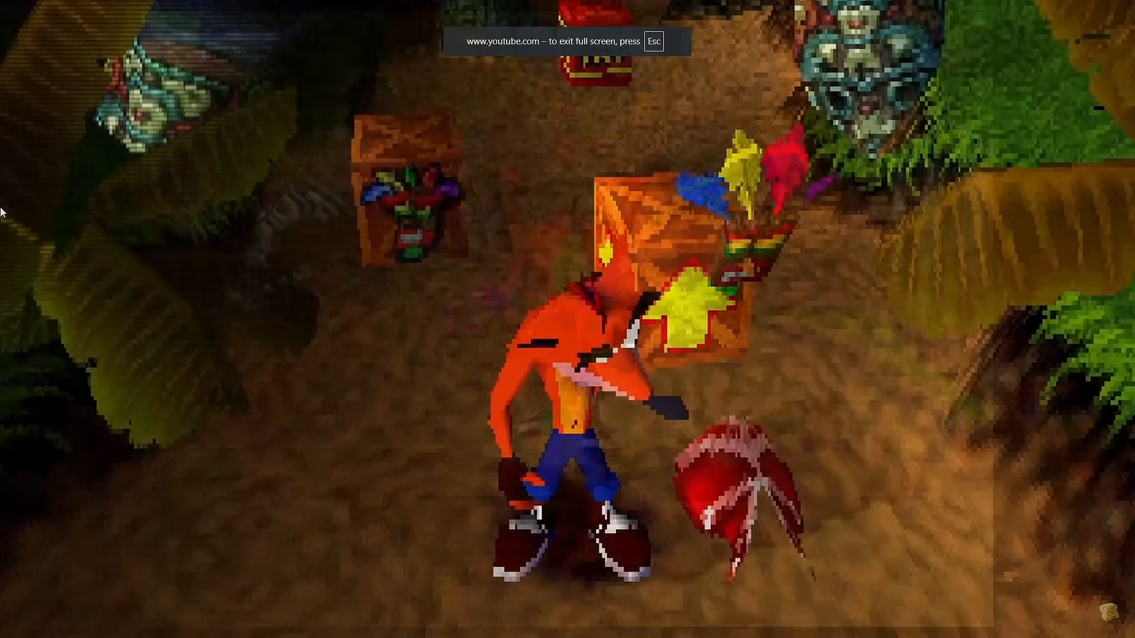